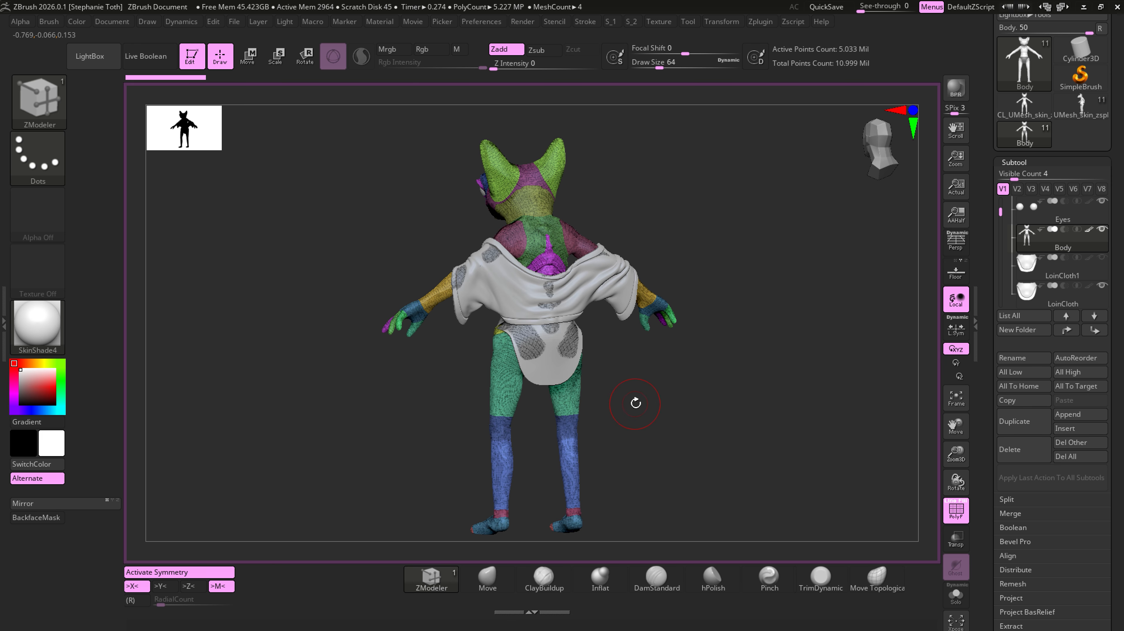
- Lower all subtools to their lowest subdivision level and get a close view of the thigh
right_click_drag(639, 383, 643, 469, "alt")
mouse_move(434, 304)
right_mouse_down("ctrl")
mouse_move(647, 470)
mouse_move(649, 490)
right_mouse_up("ctrl")
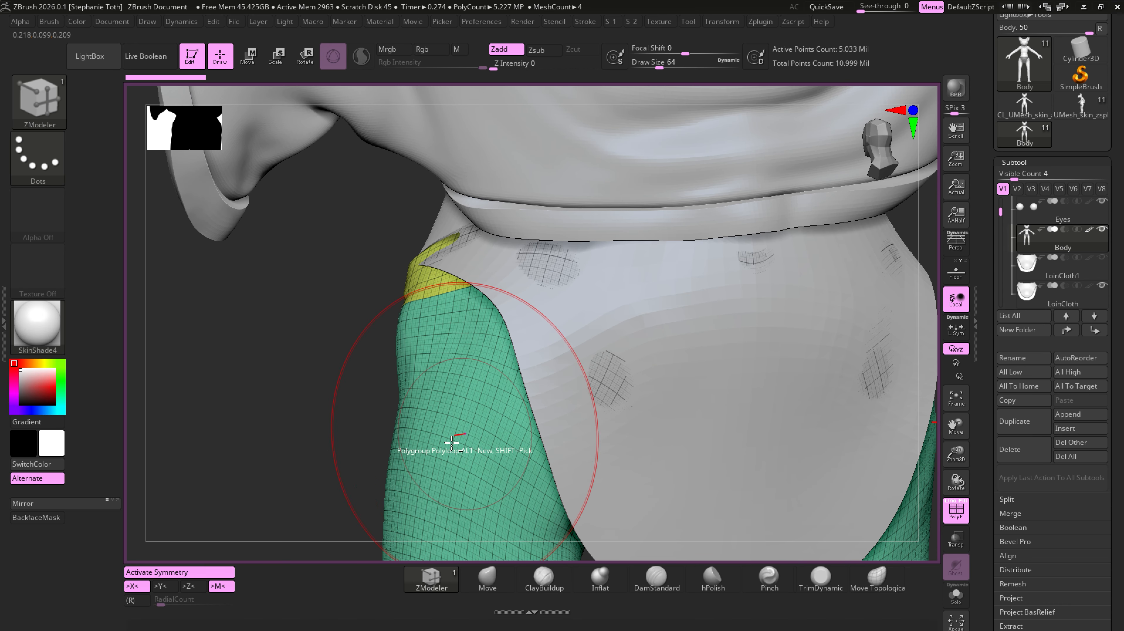
right_click_drag(283, 503, 334, 273, "alt")
right_click_drag(336, 367, 365, 294, "alt")
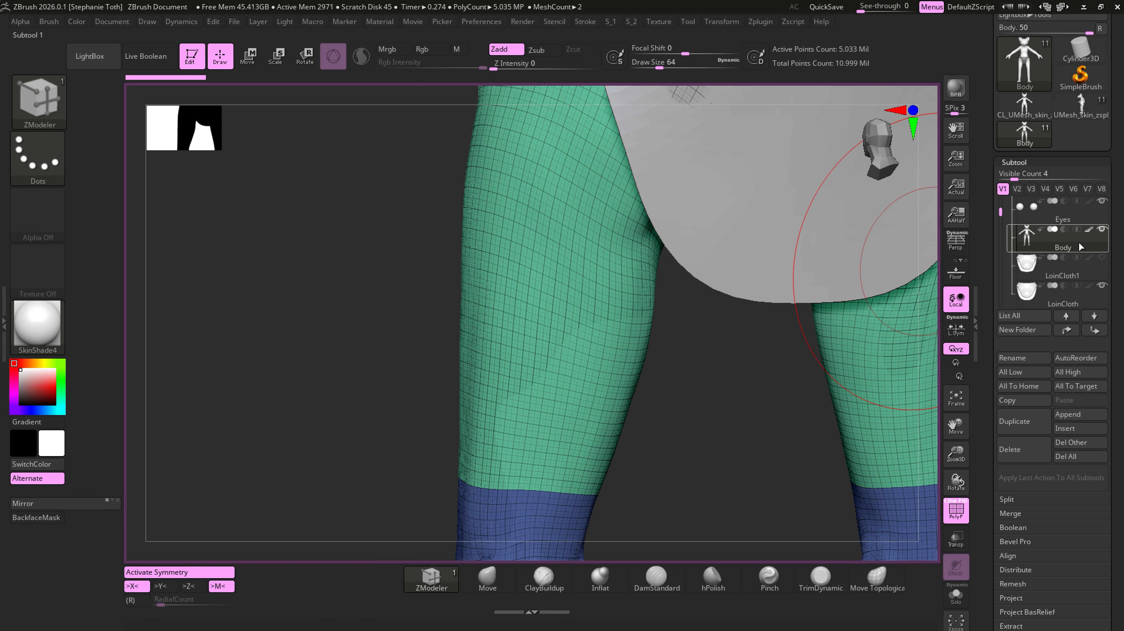
left_click(1029, 375)
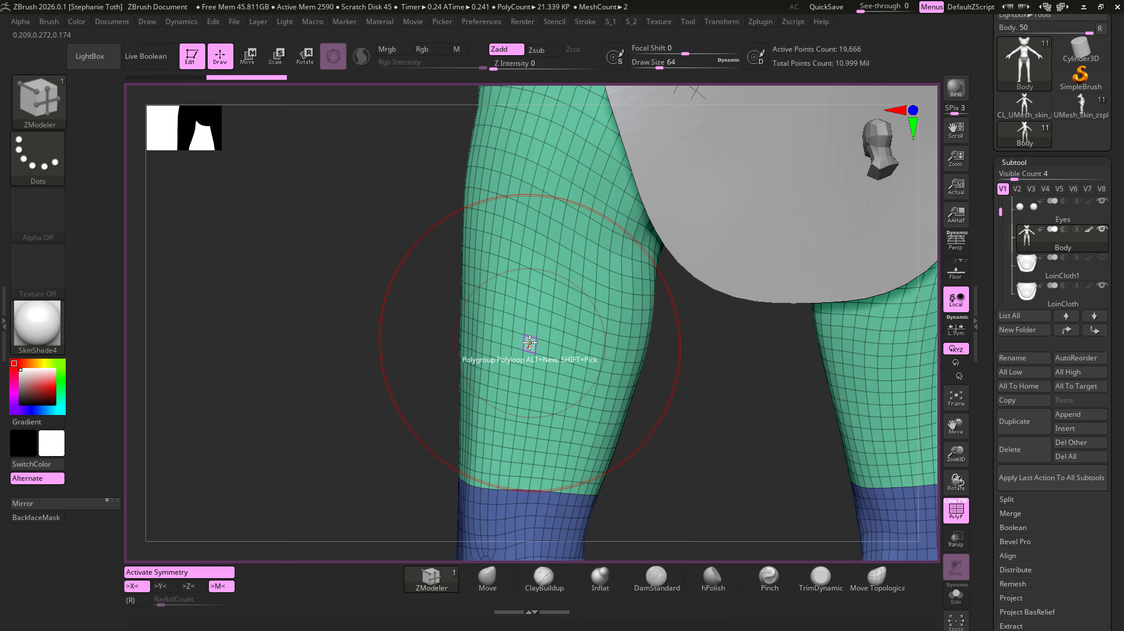
- Set the ZModeler PolyGroup target to Polyloop and assign a new polygroup to loops across the mid-thigh and just above the knee
key("space")
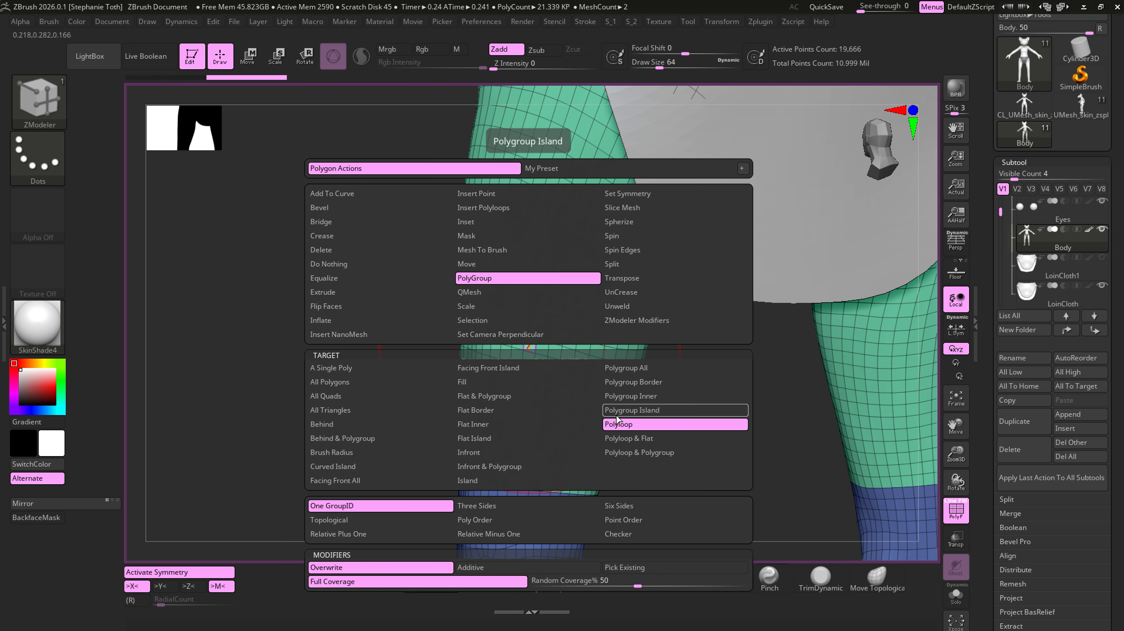
left_click(630, 425)
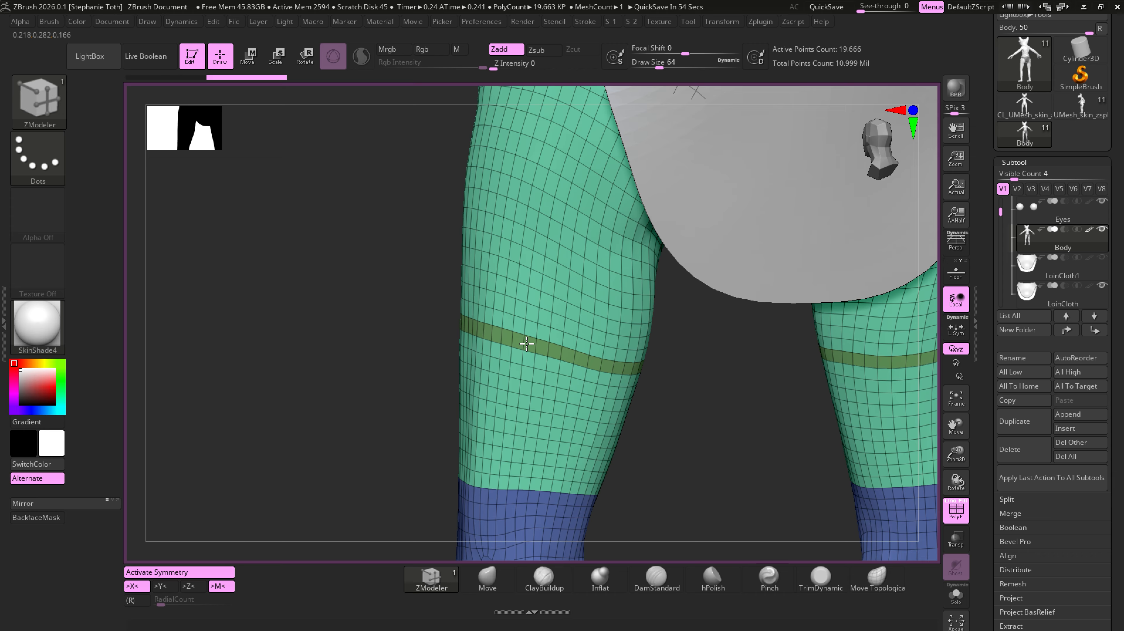
key("alt")
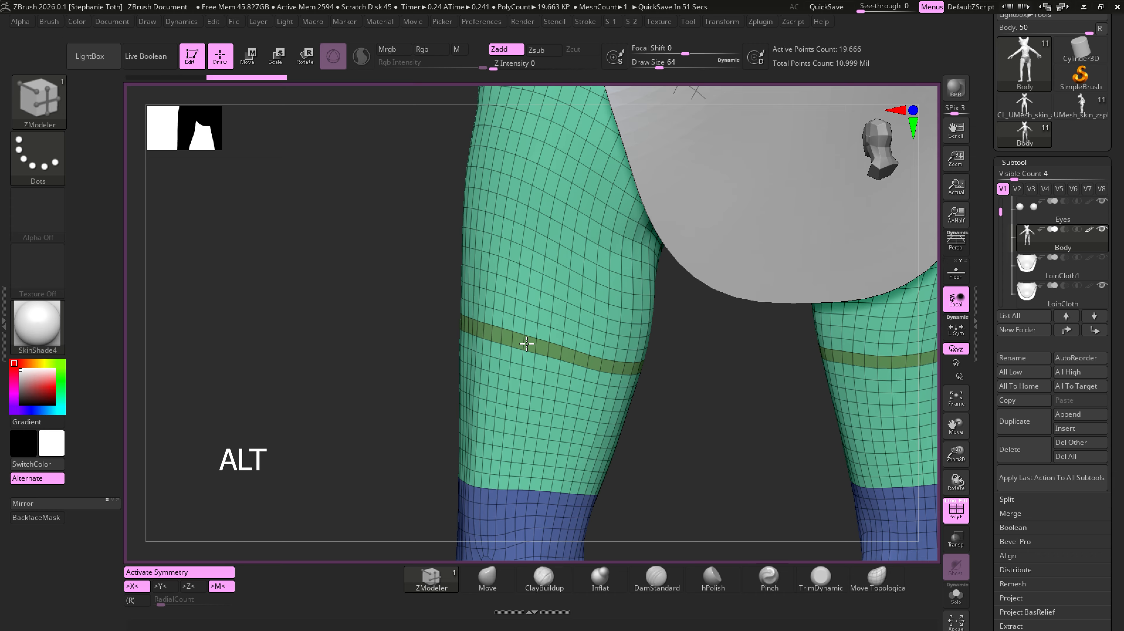
key("alt")
key("alt")
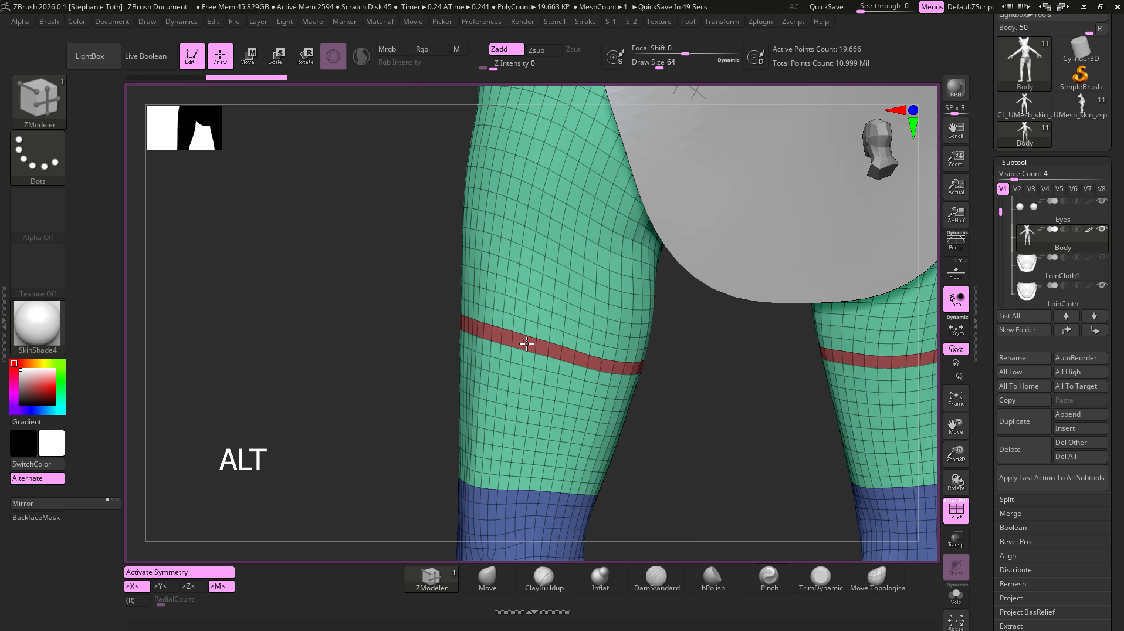
key("alt")
left_click(526, 343, "alt")
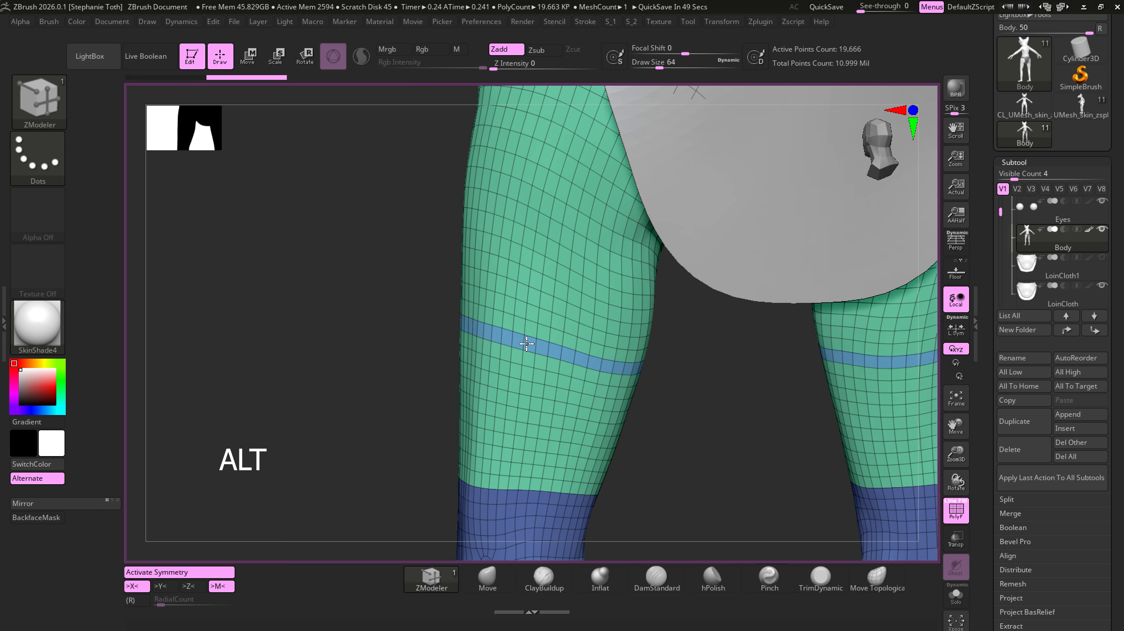
left_click(526, 344, "alt")
left_click(526, 343, "alt")
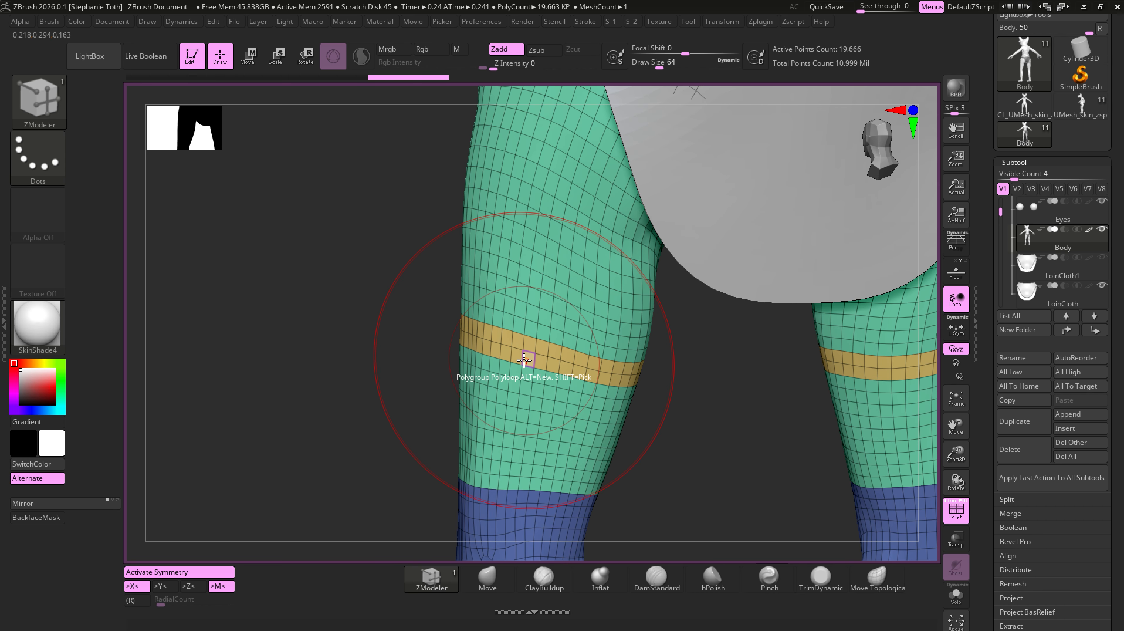
left_click(504, 468, "alt")
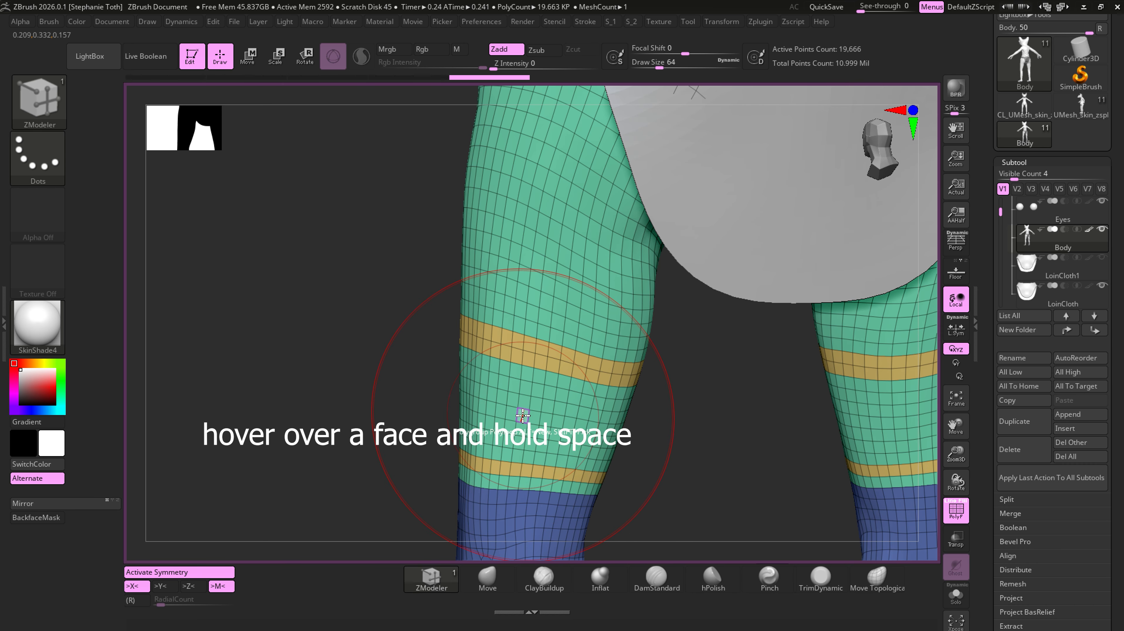
- Change the PolyGroup target to Polygroup Island and fill the thigh area between the two orange loops with their polygroup
key("space")
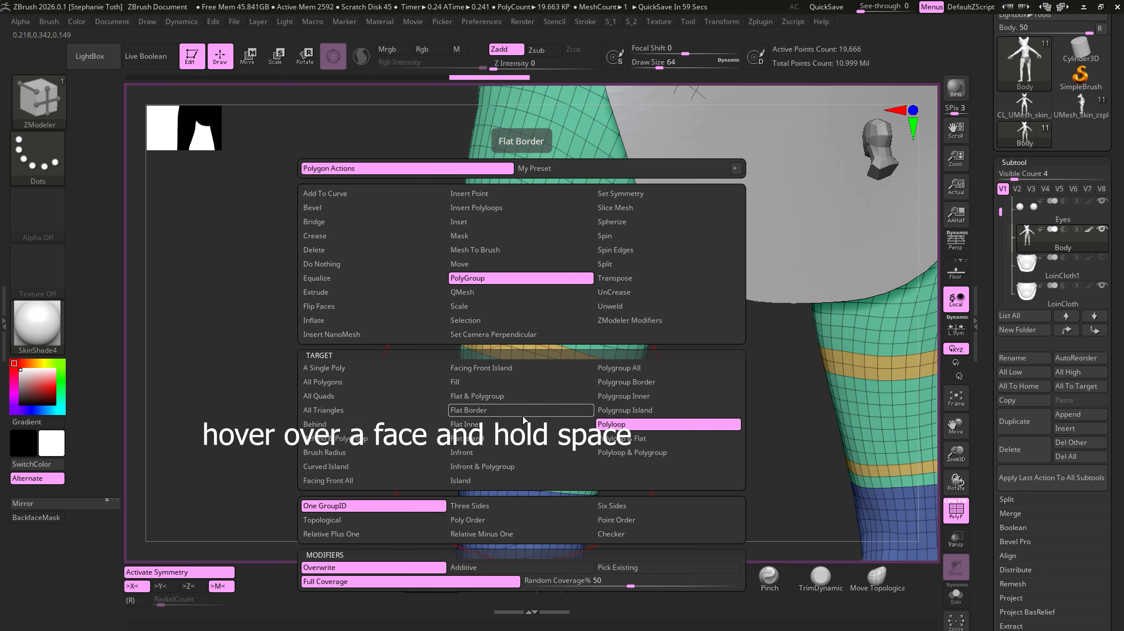
left_click(629, 410)
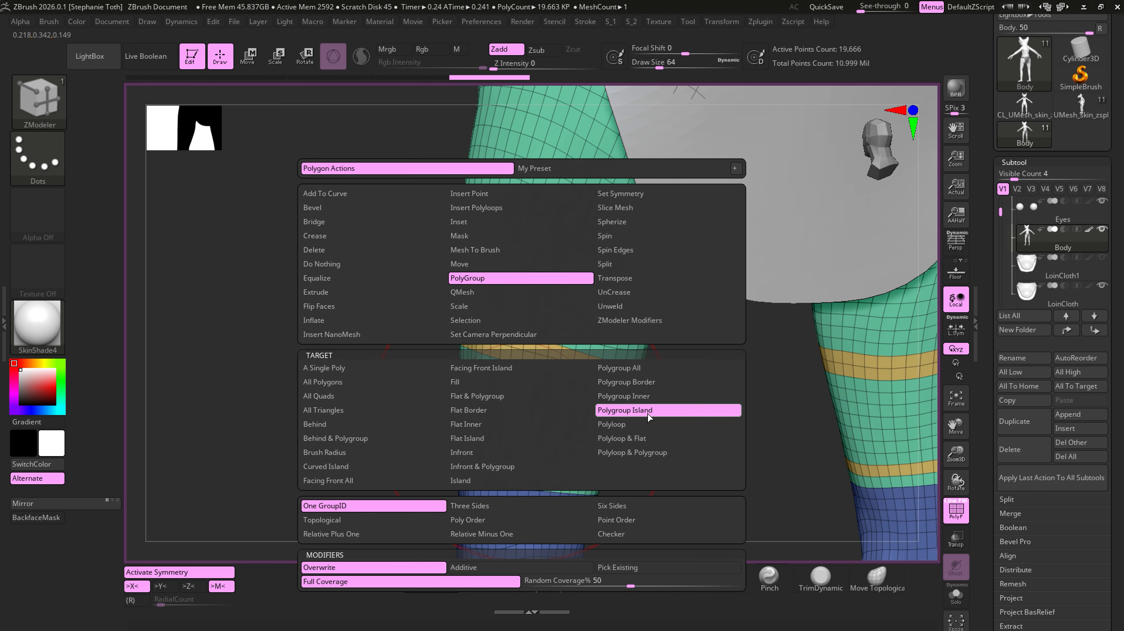
left_click(508, 425)
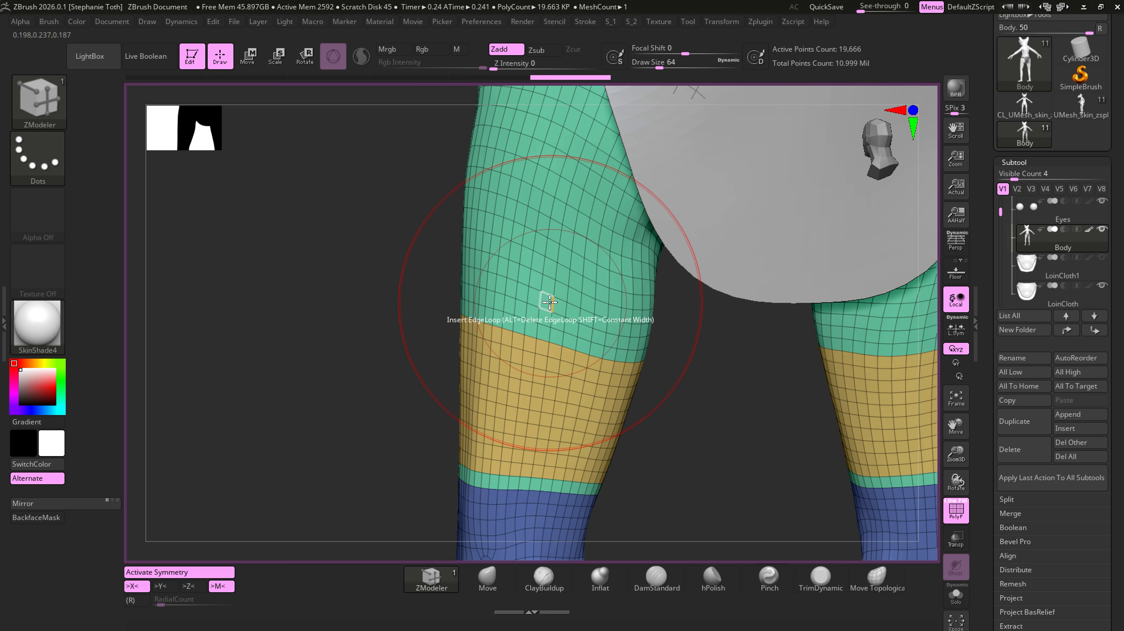
- Change the PolyGroup target to Polygroup All and assign a new polygroup to the remaining green thigh areas
key("space")
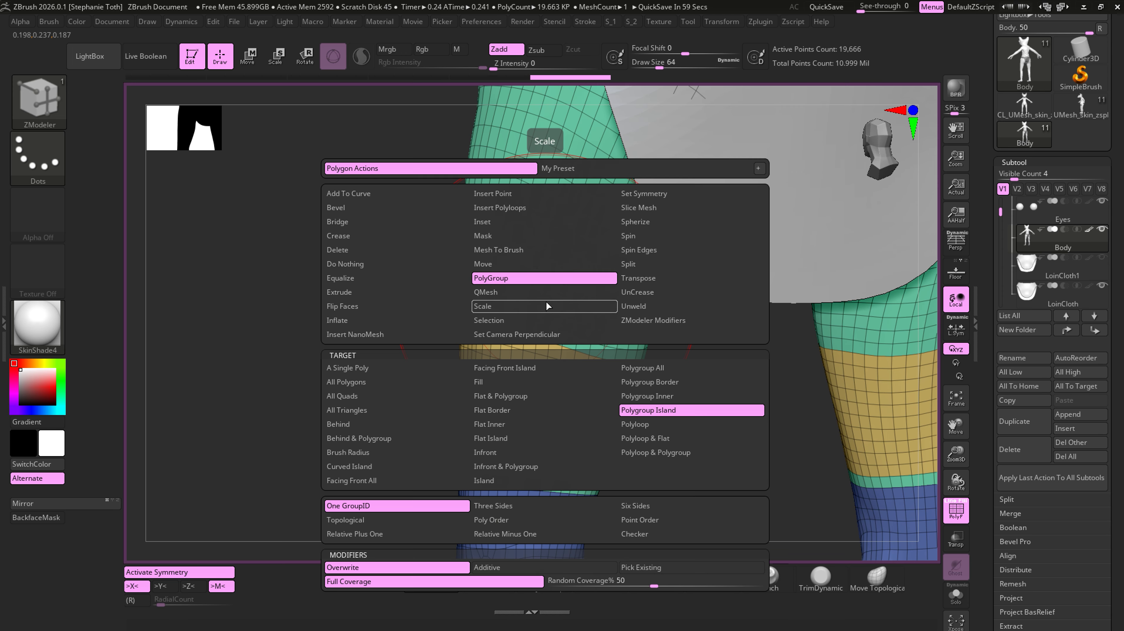
left_click(668, 368)
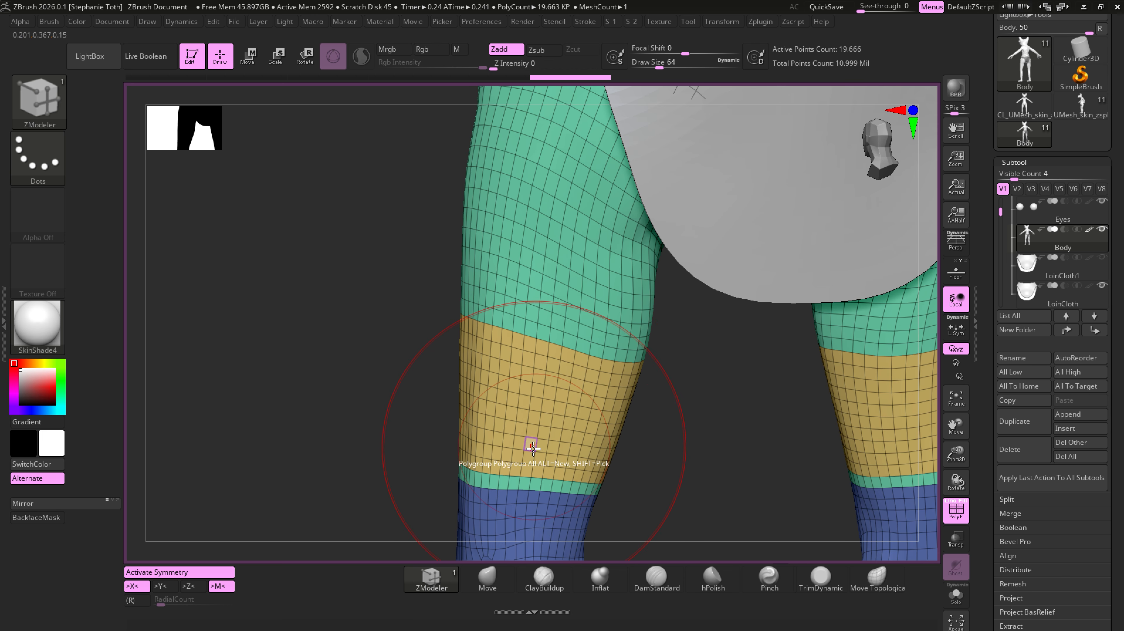
left_click(546, 299)
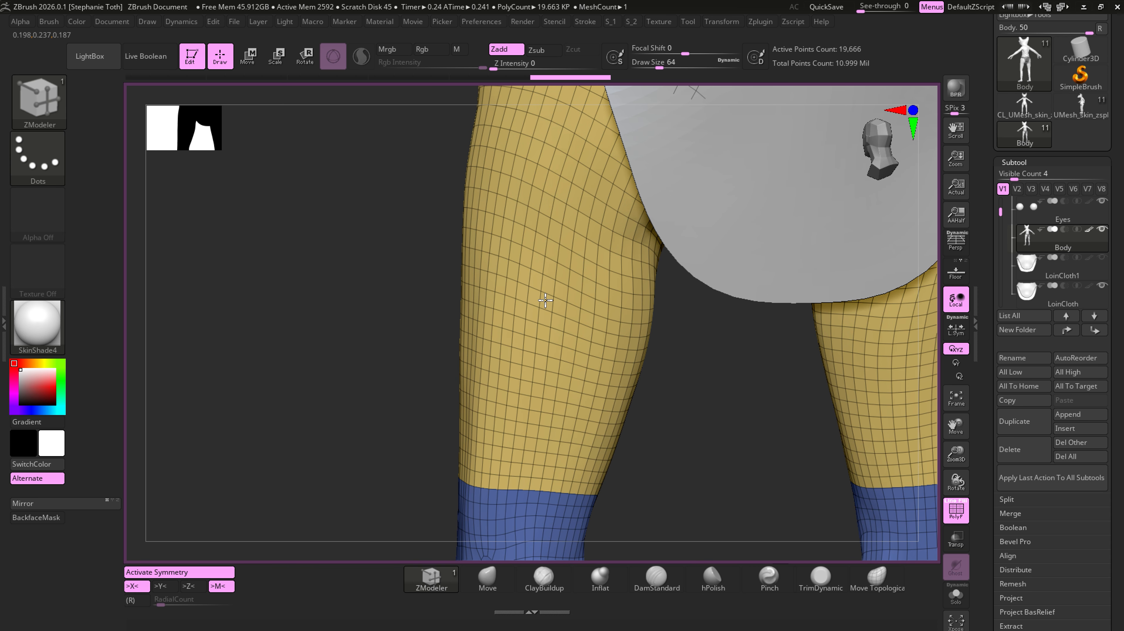
left_click(545, 300)
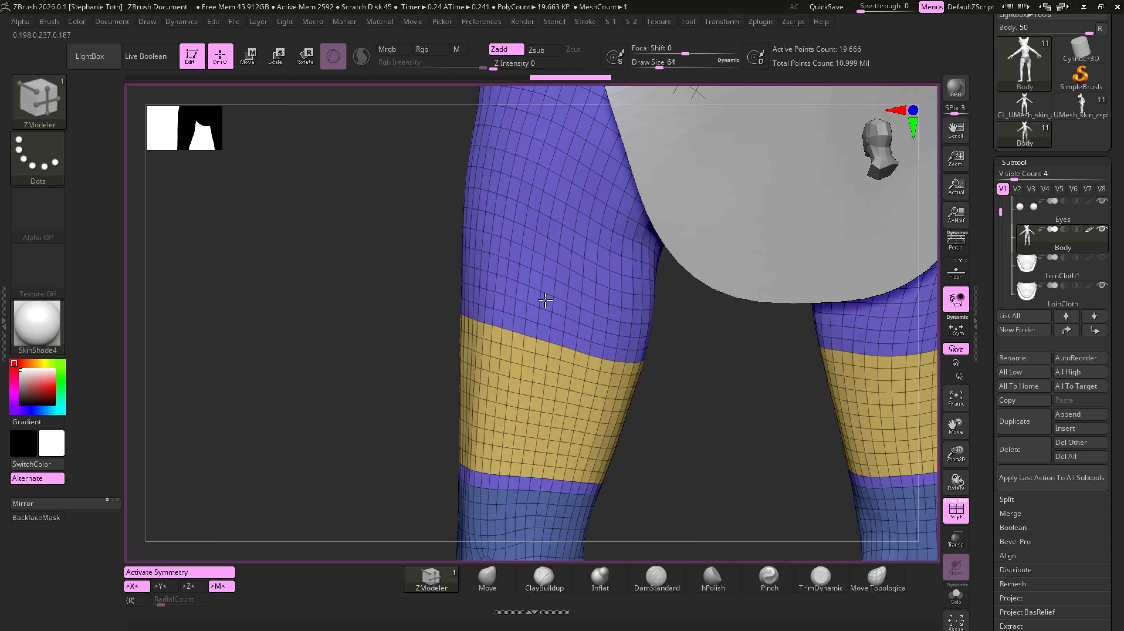
left_click(546, 299)
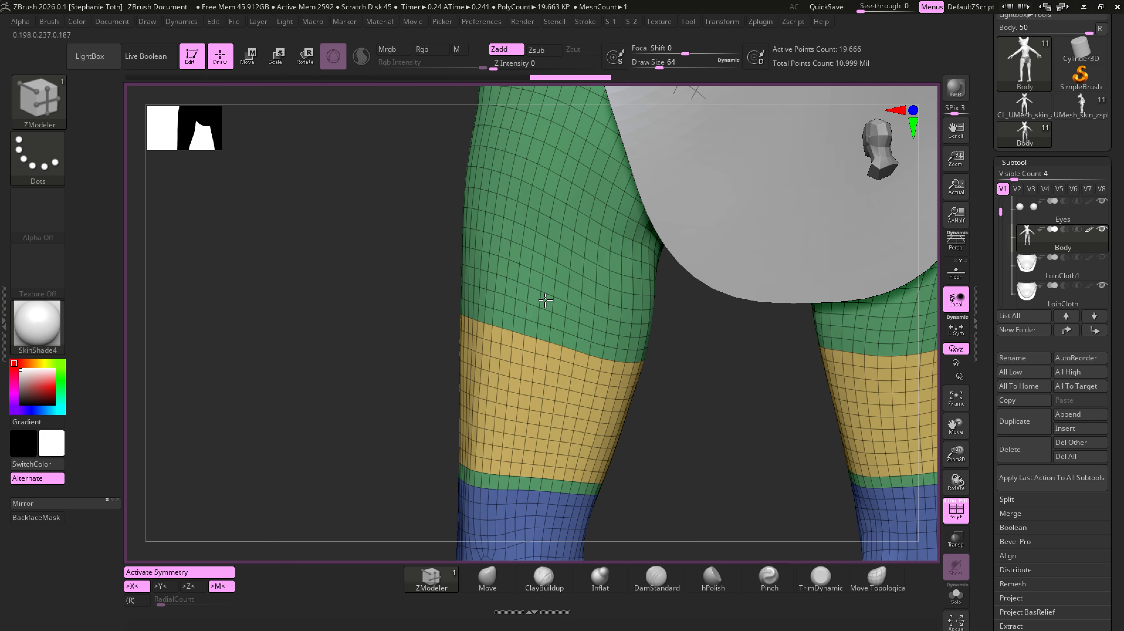
- Undo the thigh polygroup changes and isolate the body subtool with Solo
key("ctrl+shift+z")
key("ctrl+shift+z")
left_click_drag(417, 403, 689, 376)
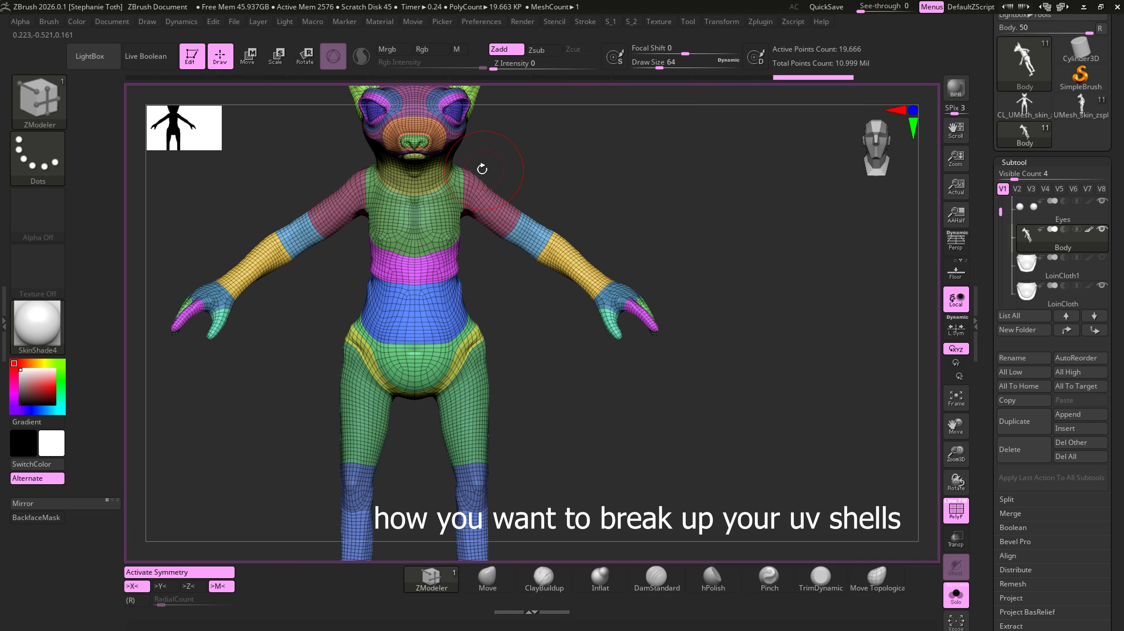
left_click_drag(524, 432, 600, 447, "alt")
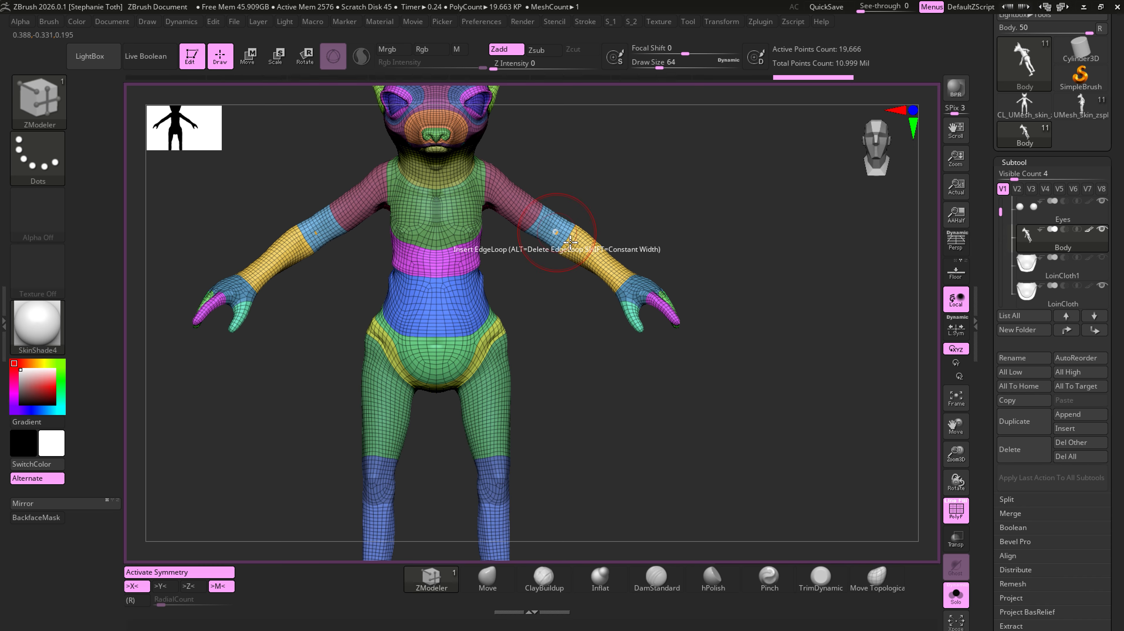
mouse_move(775, 230)
right_mouse_down("alt")
mouse_move(768, 324)
mouse_move(653, 349)
mouse_move(431, 349)
mouse_move(808, 410)
mouse_move(575, 357)
mouse_move(623, 474)
mouse_move(641, 445)
mouse_move(782, 424)
mouse_move(651, 419)
right_mouse_up("alt")
mouse_move(605, 371)
left_mouse_down("ctrl")
mouse_move(319, 315)
mouse_move(366, 436)
left_mouse_up("ctrl")
right_click_drag(282, 401, 592, 443, "alt")
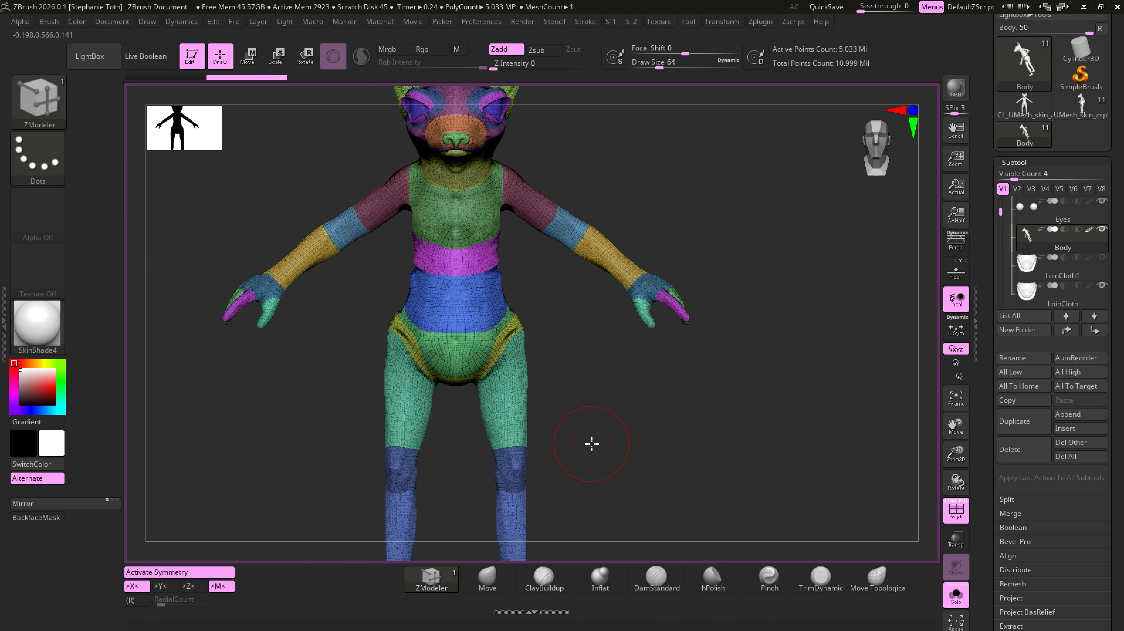
- Mask a rectangular patch on the outer side of both thighs and lower all subtools to their lowest subdivision level
left_click_drag(597, 368, 510, 436, "ctrl")
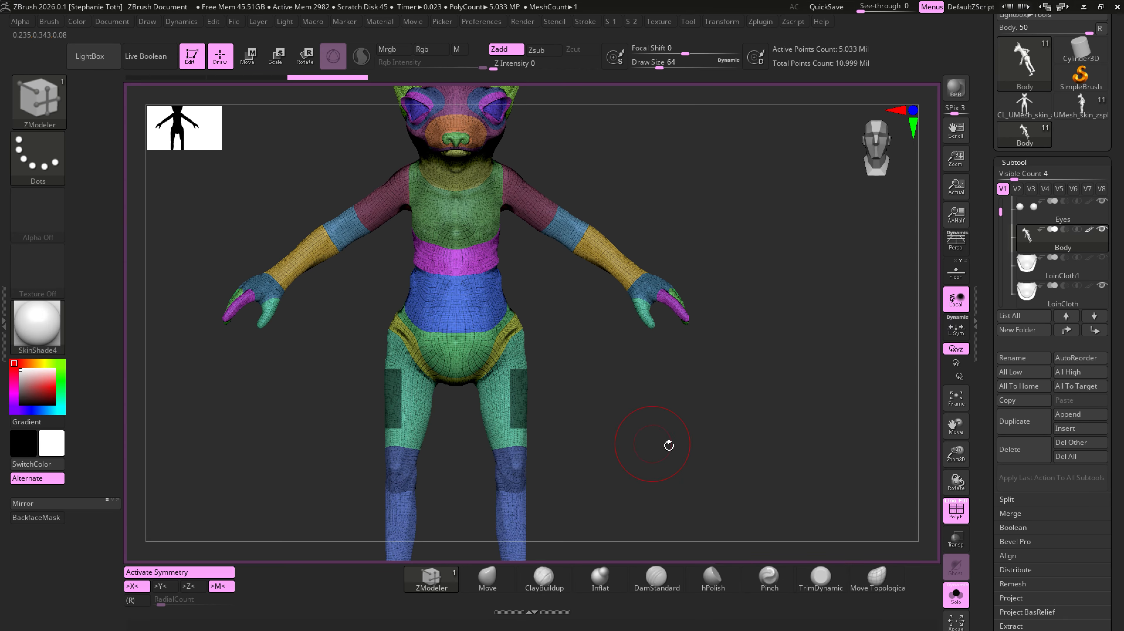
left_click(1010, 371)
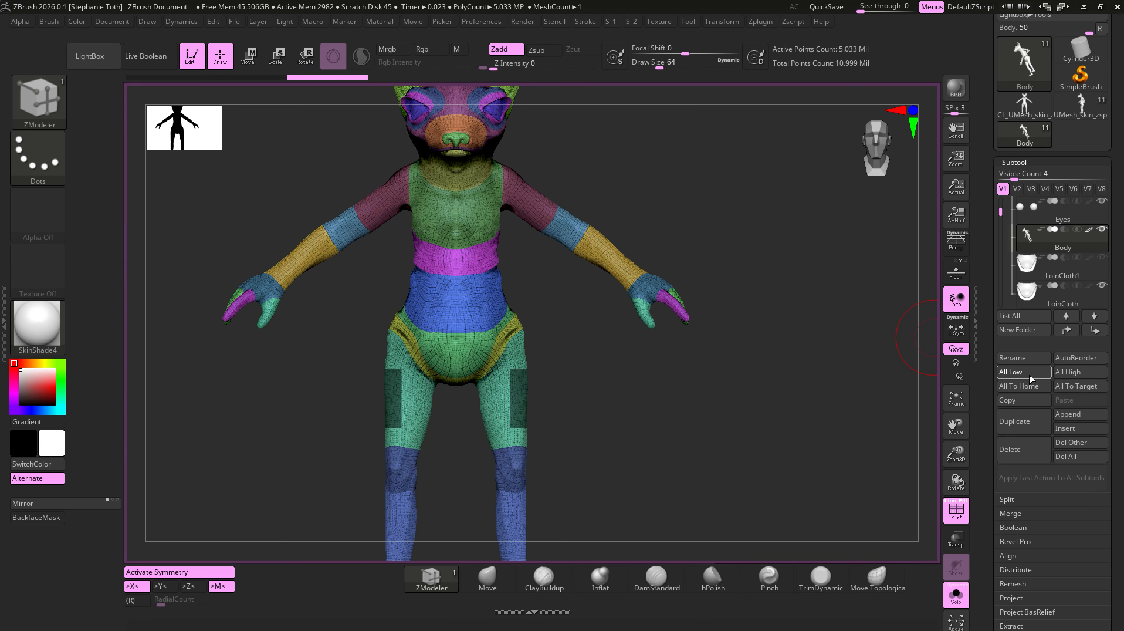
left_click_drag(571, 356, 511, 427, "ctrl")
- Turn the masked thigh patches into a new polygroup with Group Masked
scroll(1106, 458, "down", 5)
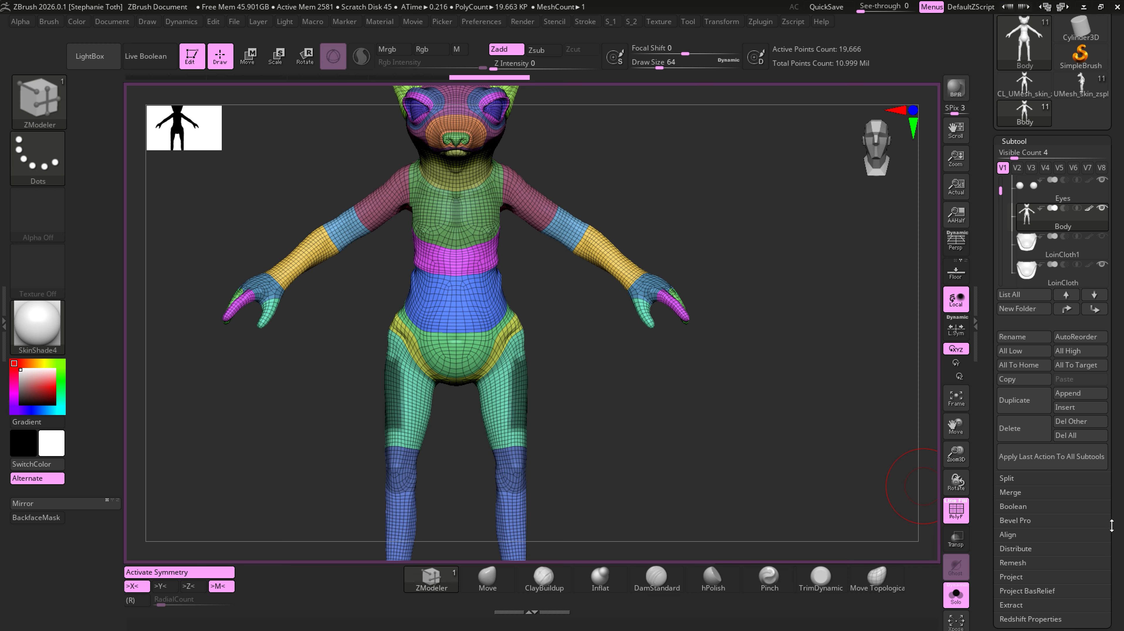
scroll(1107, 458, "down", 2)
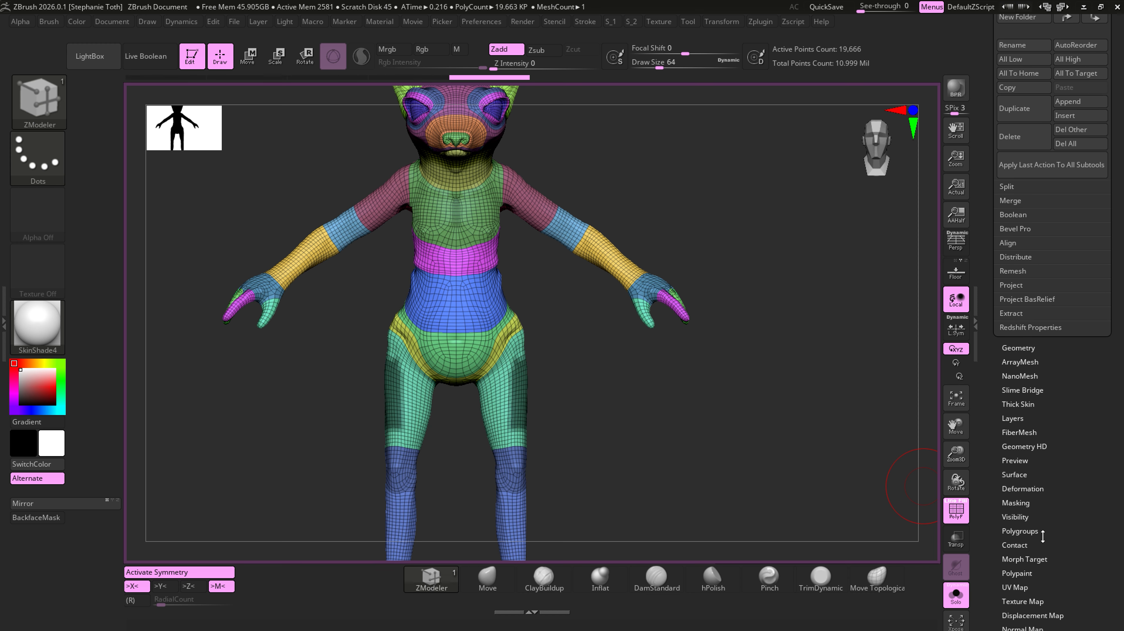
left_click(1035, 530)
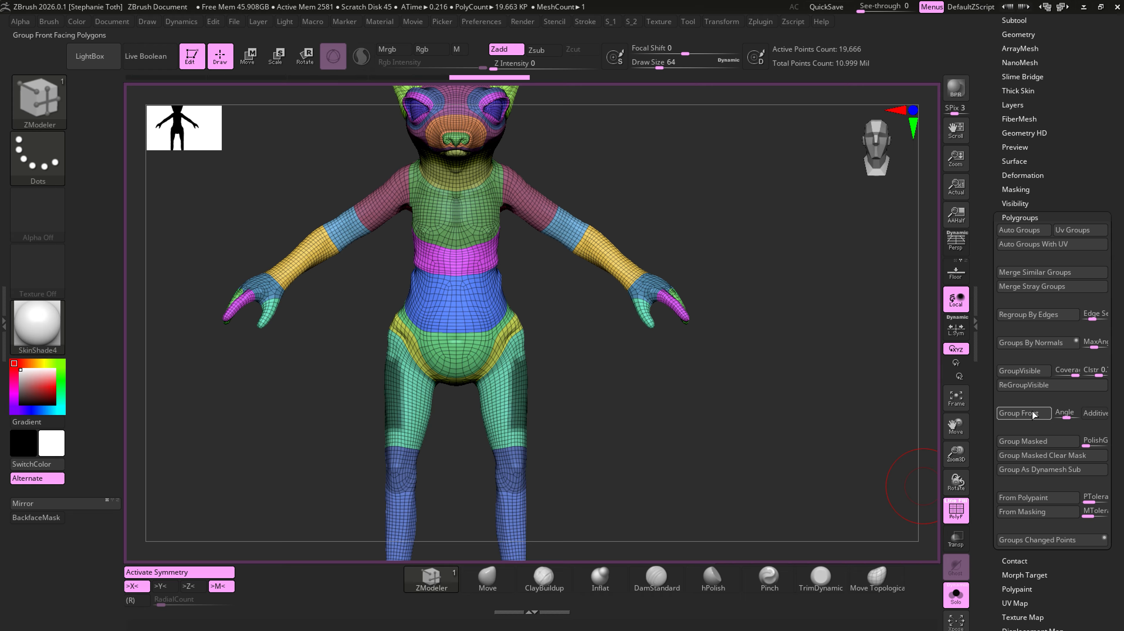
left_click(1037, 440)
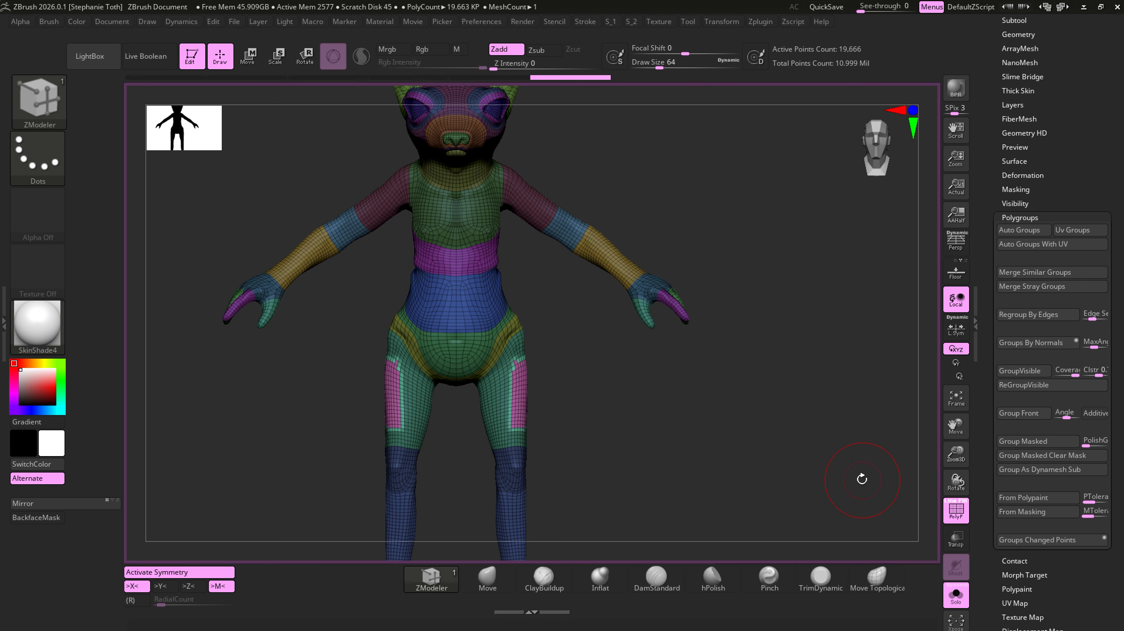
- Undo the masked polygroup on the thighs and clear the mask
left_click_drag(861, 475, 806, 467)
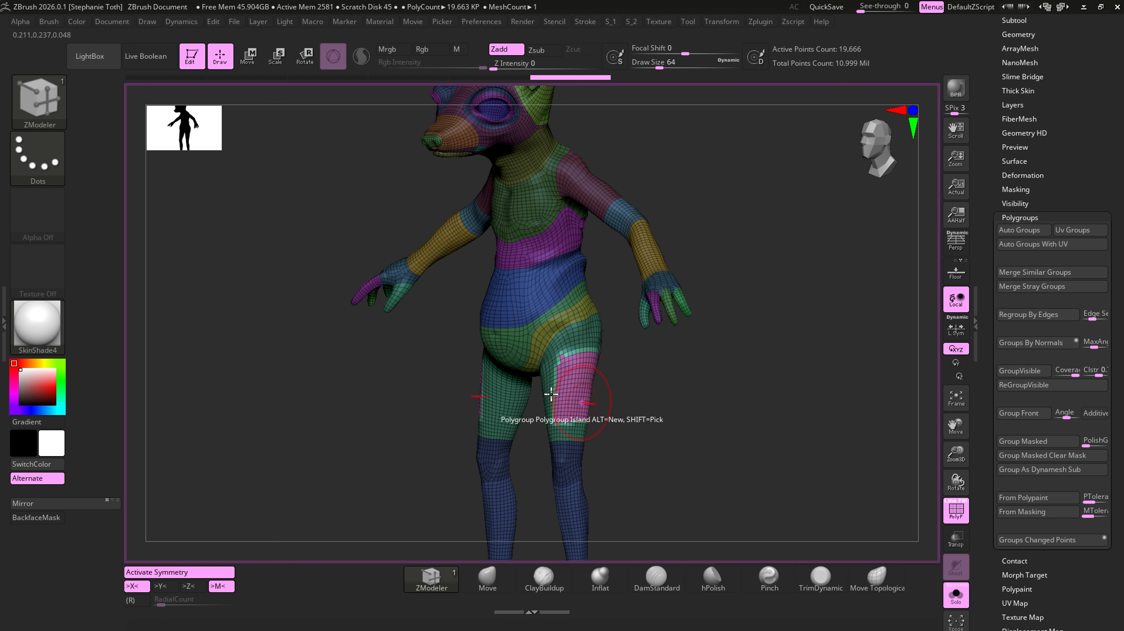
key("ctrl")
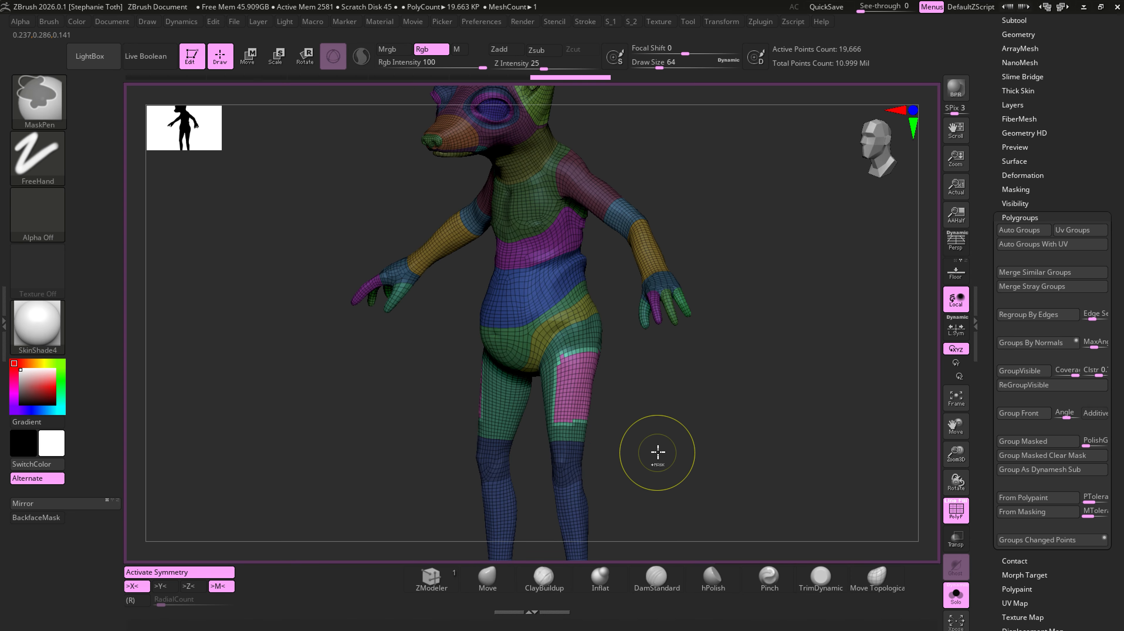
left_click(658, 451, "ctrl")
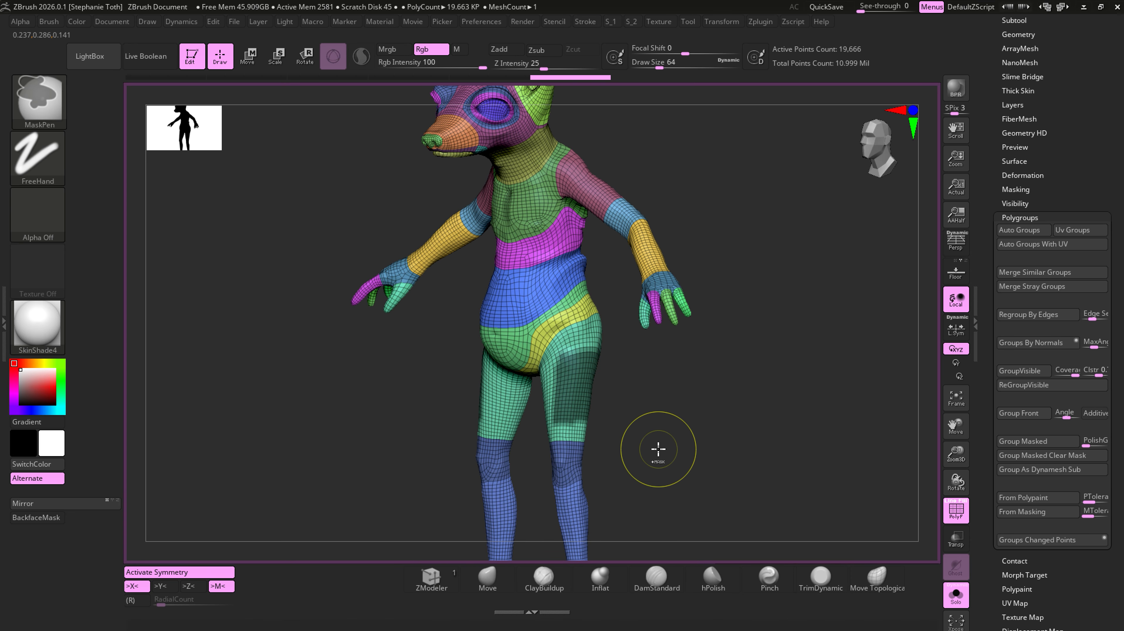
mouse_move(681, 459)
left_mouse_down()
mouse_move(713, 452)
mouse_move(644, 442)
left_mouse_up()
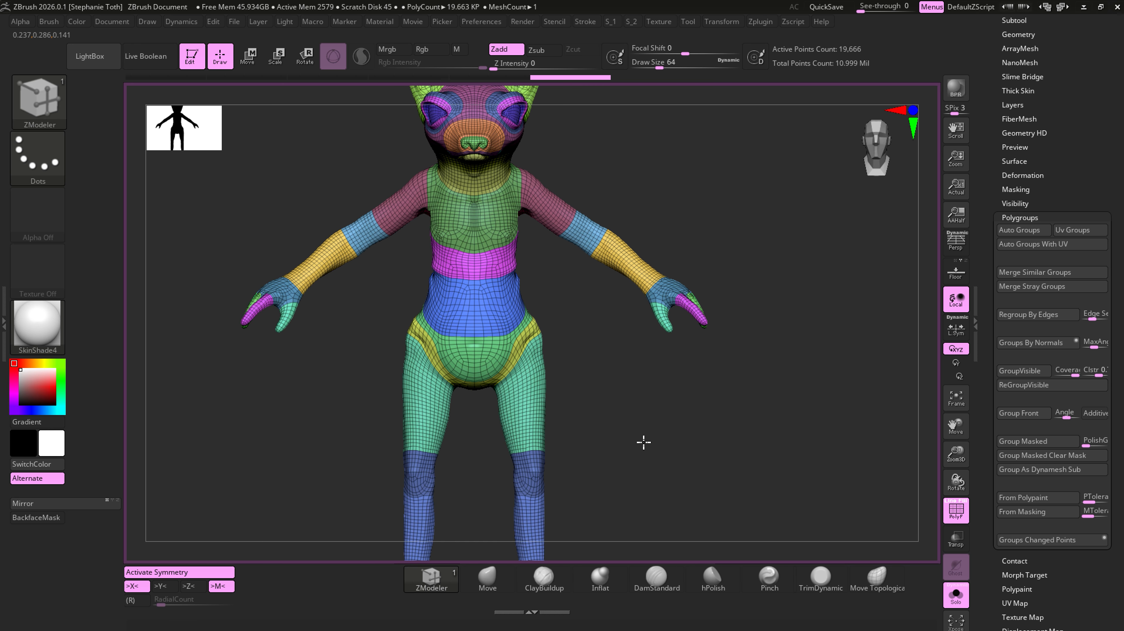
- Bring the full body into view and open its UV Map settings
right_click_drag(644, 442, 686, 427, "alt")
right_click_drag(686, 426, 730, 431, "ctrl")
right_click_drag(730, 432, 728, 294, "shift")
right_click_drag(803, 407, 831, 372, "alt")
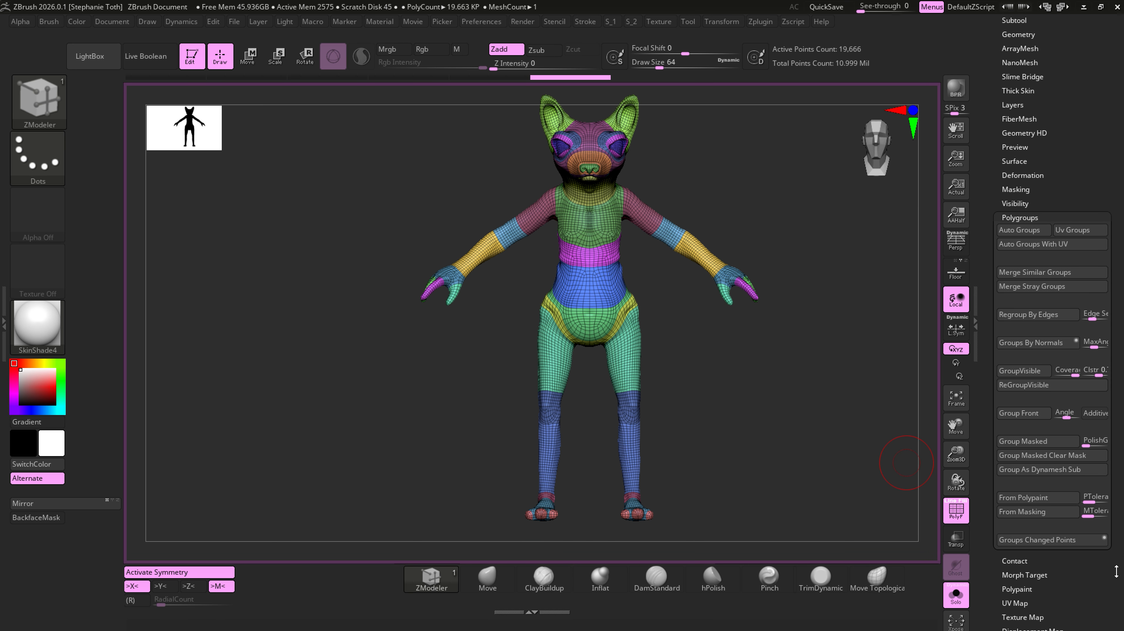
left_click(1020, 217)
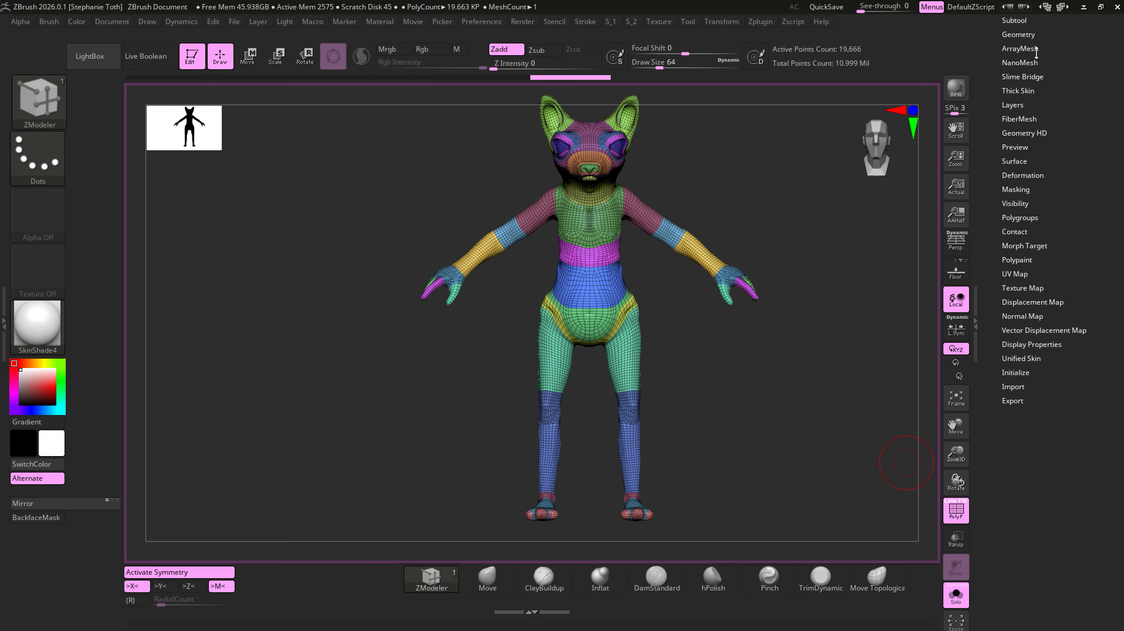
left_click_drag(1076, 124, 1085, 160)
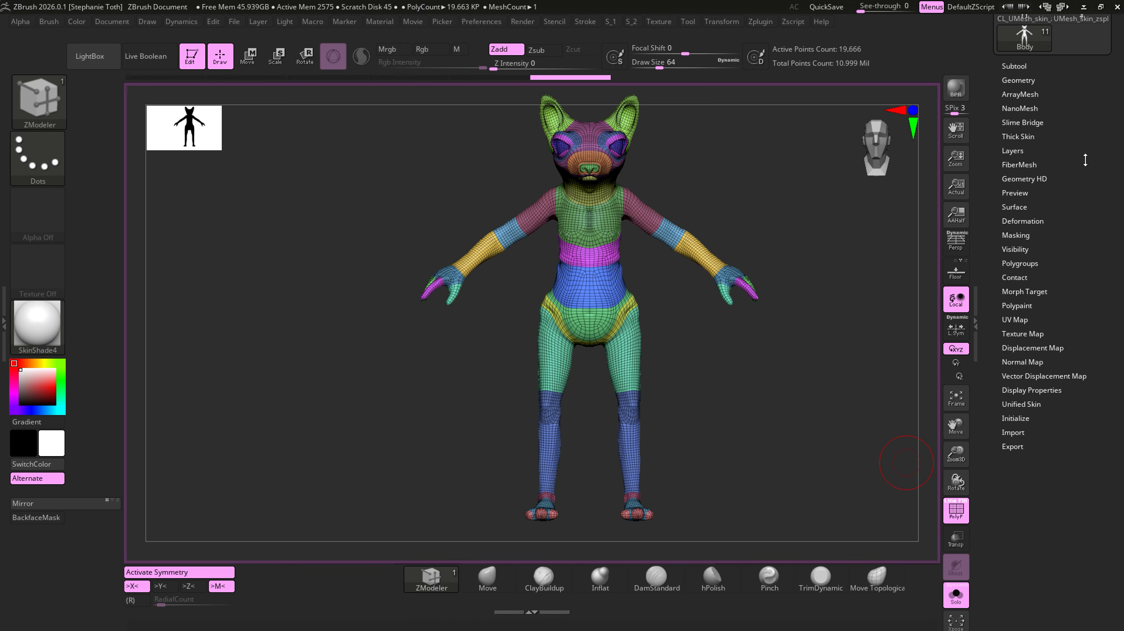
left_click(1015, 319)
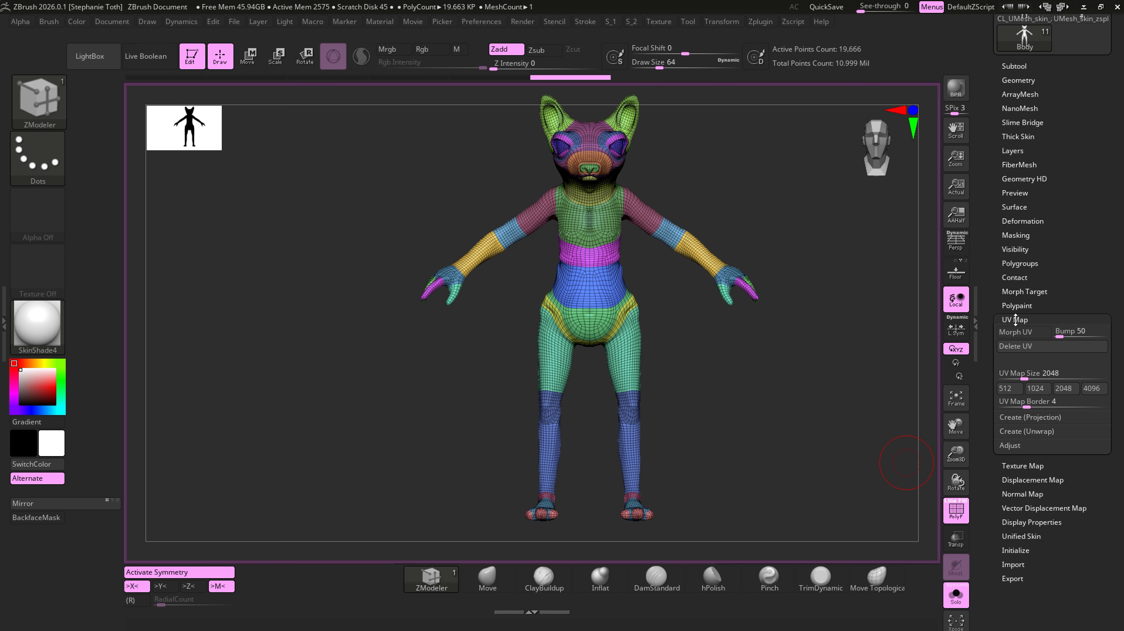
- Delete the body's existing UVs and unwrap it with UV Master using Symmetry and Polygroups
left_click(1015, 346)
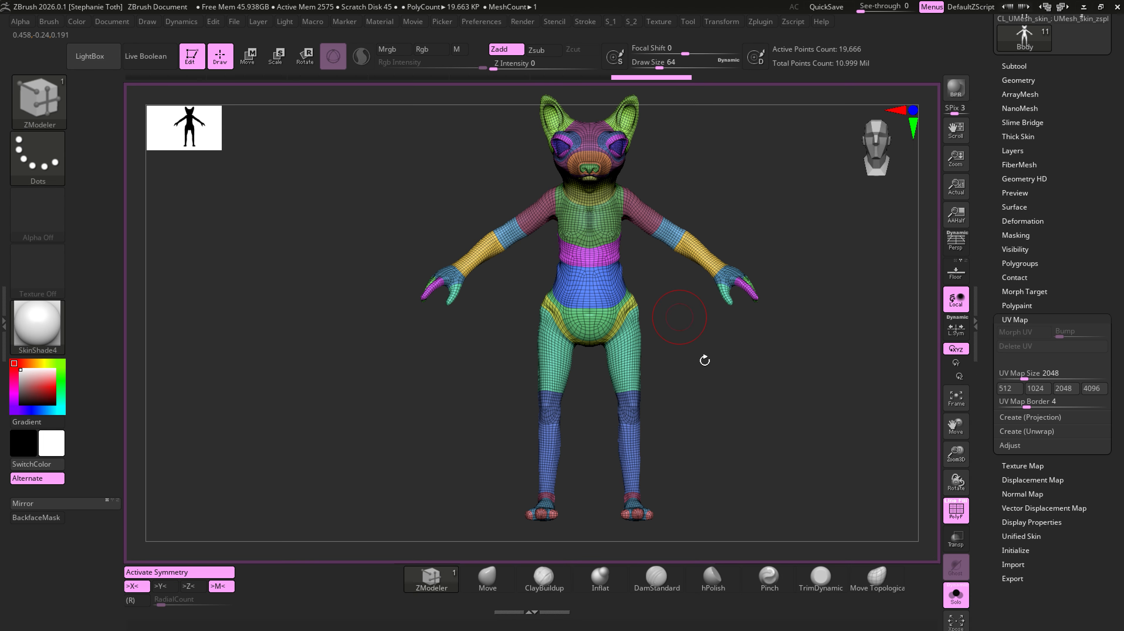
left_click(767, 26)
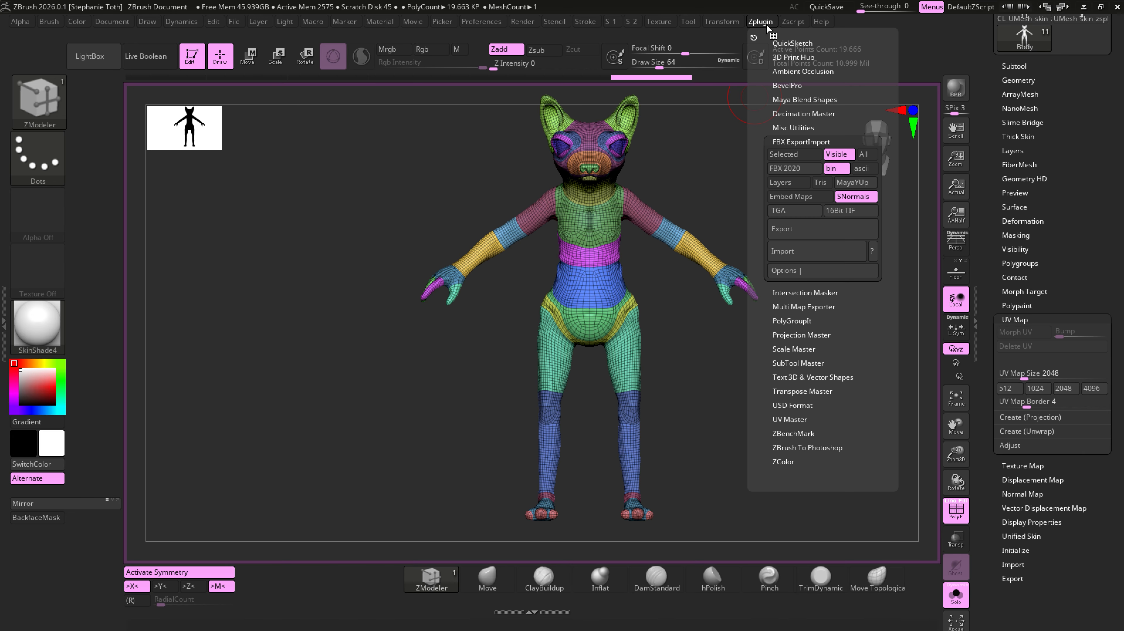
left_click(798, 419)
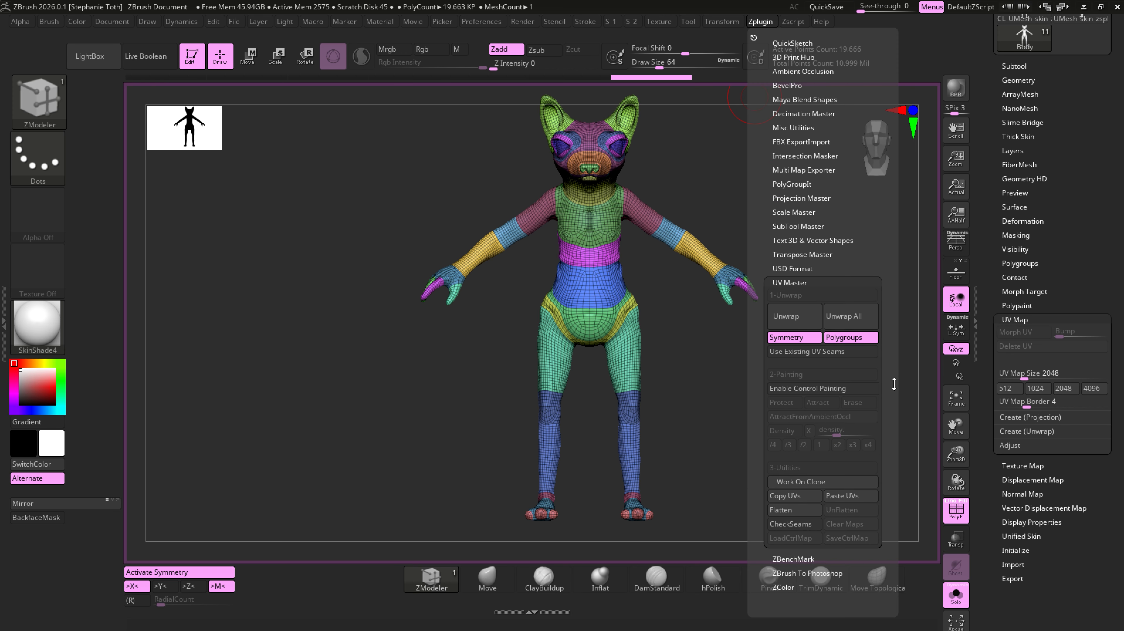
left_click(829, 339)
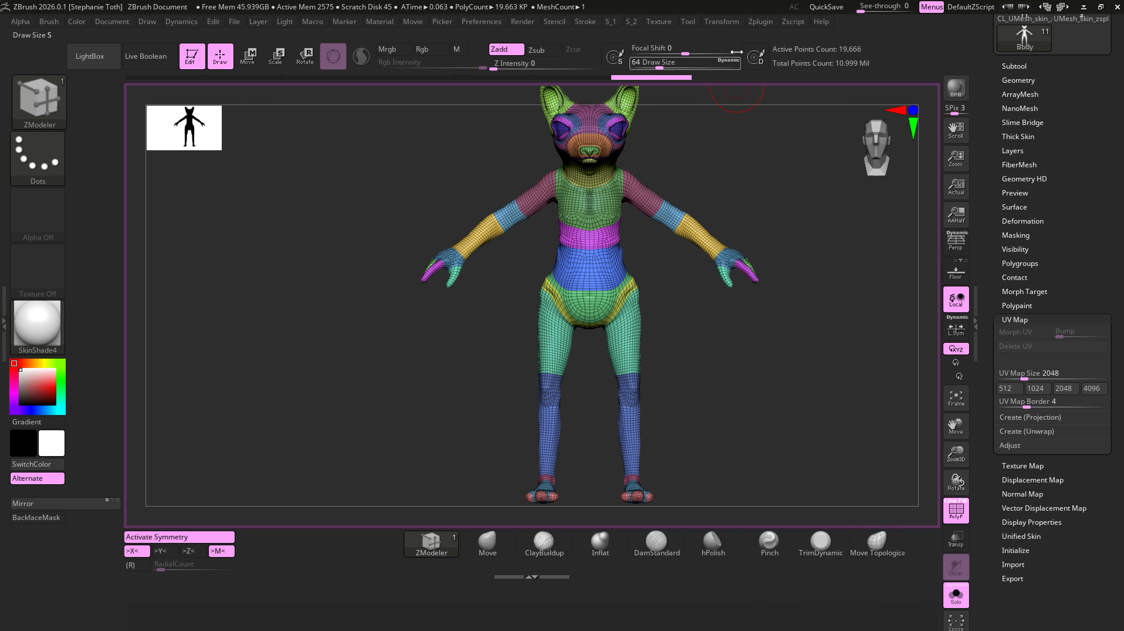
left_click(761, 24)
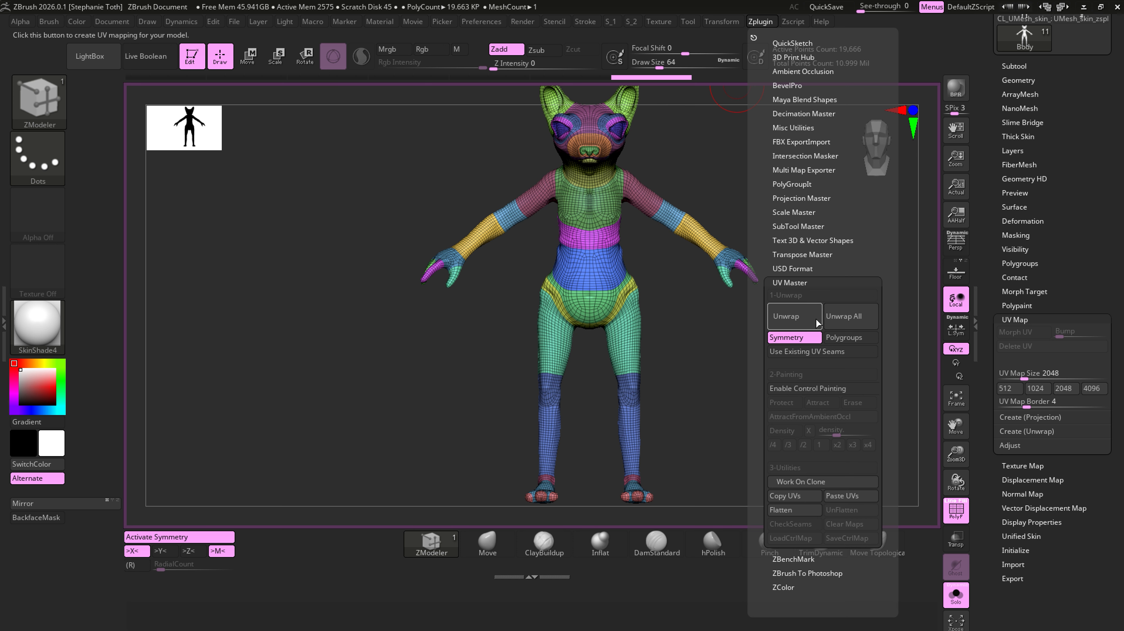
left_click(872, 340)
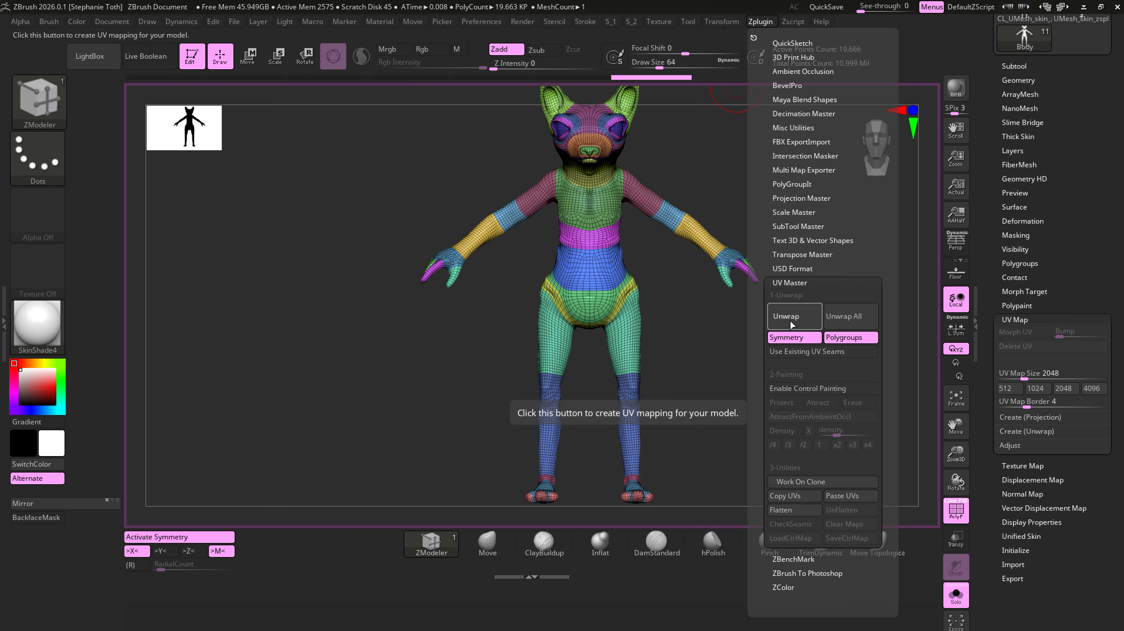
left_click(791, 317)
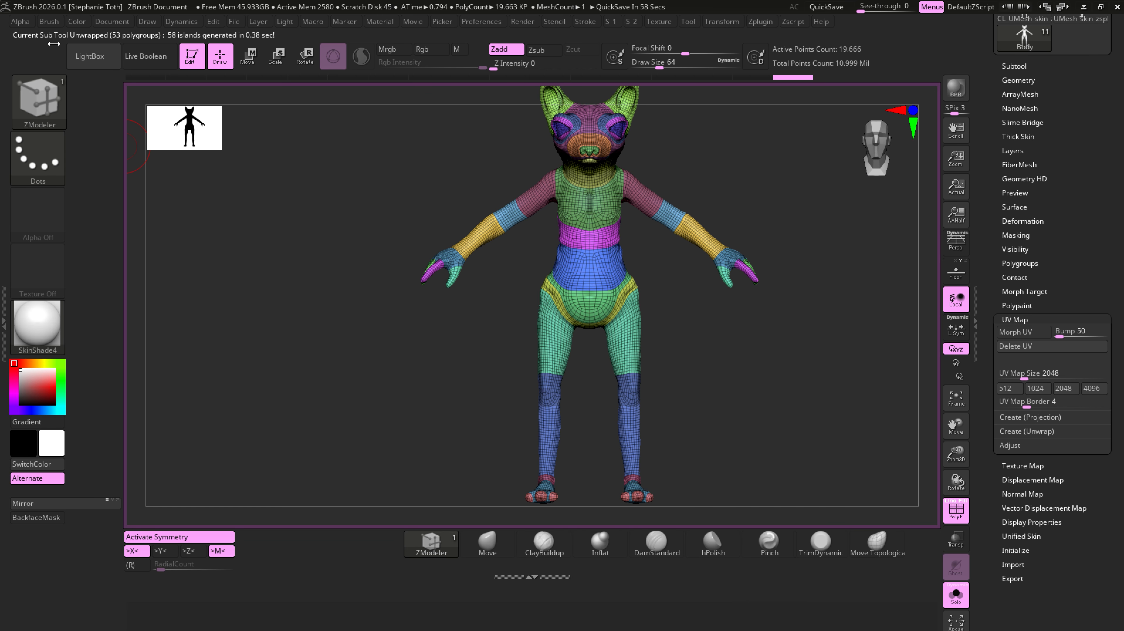
- Try to flatten the body's unwrapped UVs with UV Master
left_click(1053, 349)
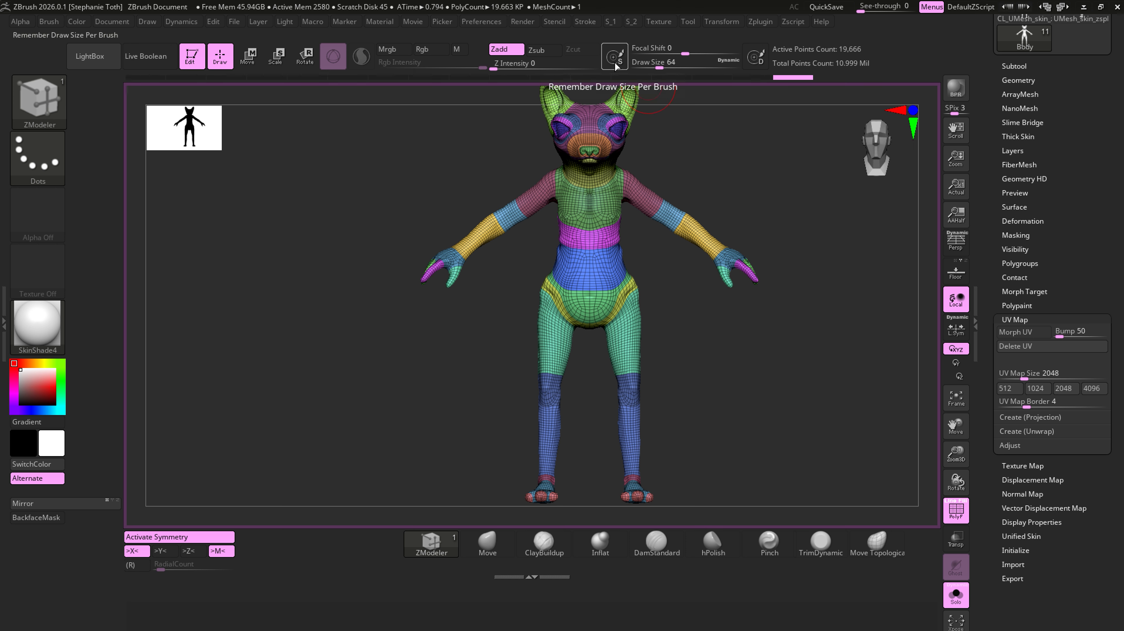
left_click(758, 25)
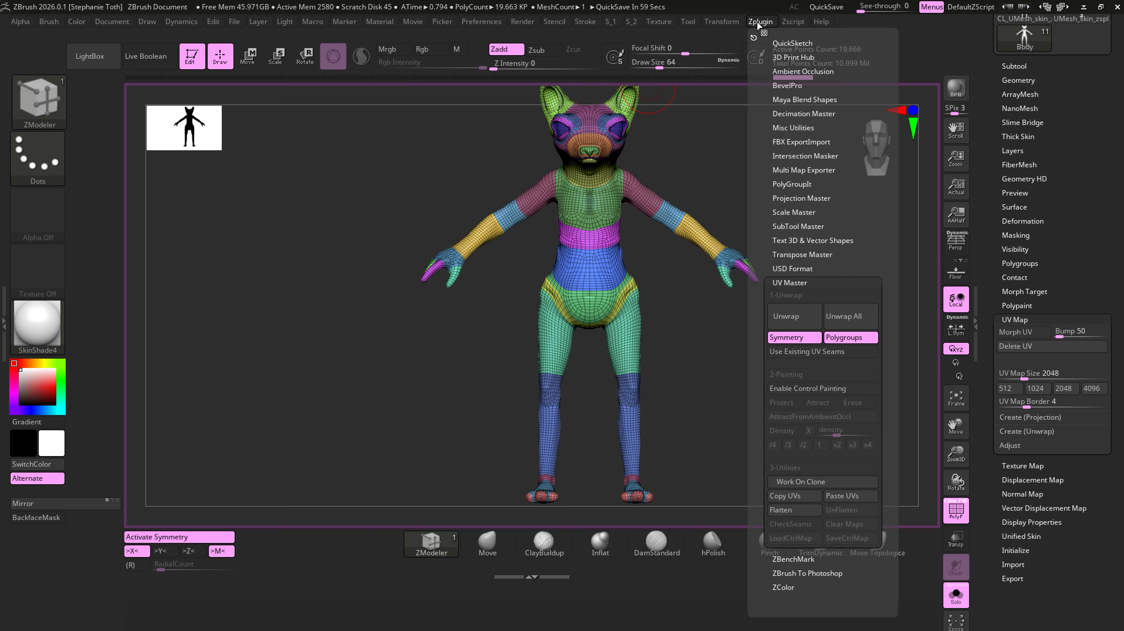
left_click(758, 24)
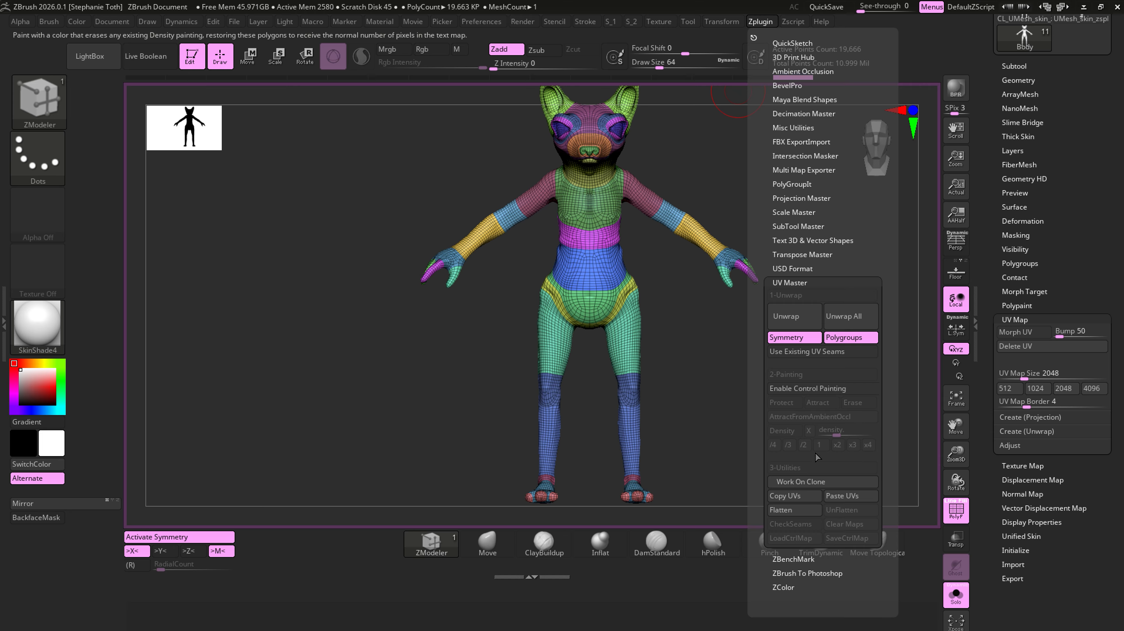
left_click(810, 512)
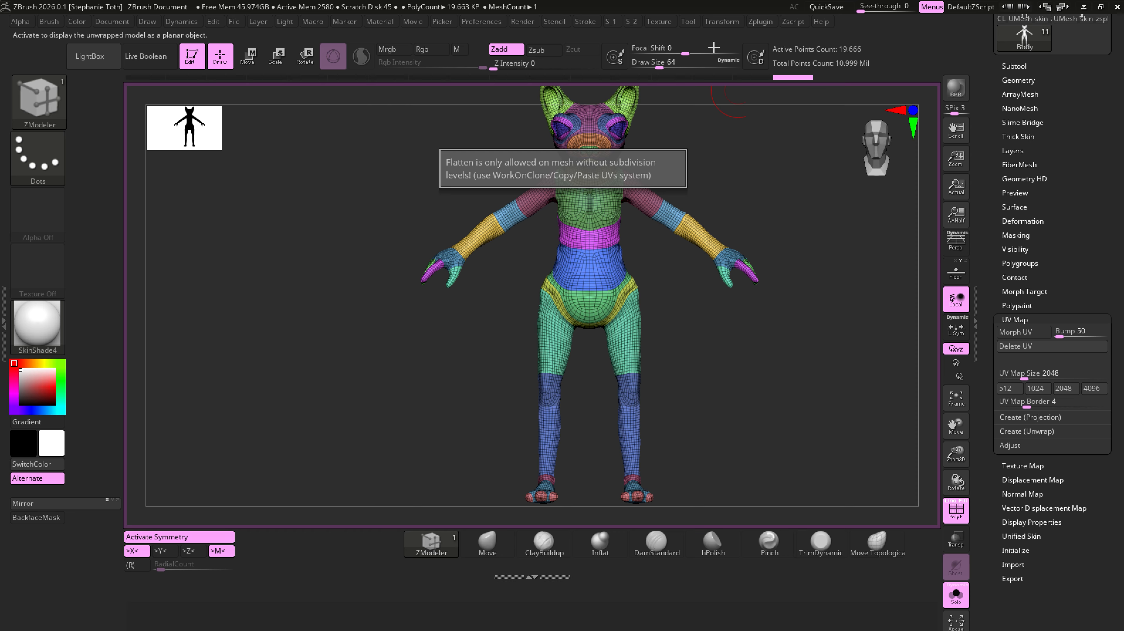
- Create a working clone of the body with UV Master's Work On Clone and check it among the loaded tools
left_click(756, 23)
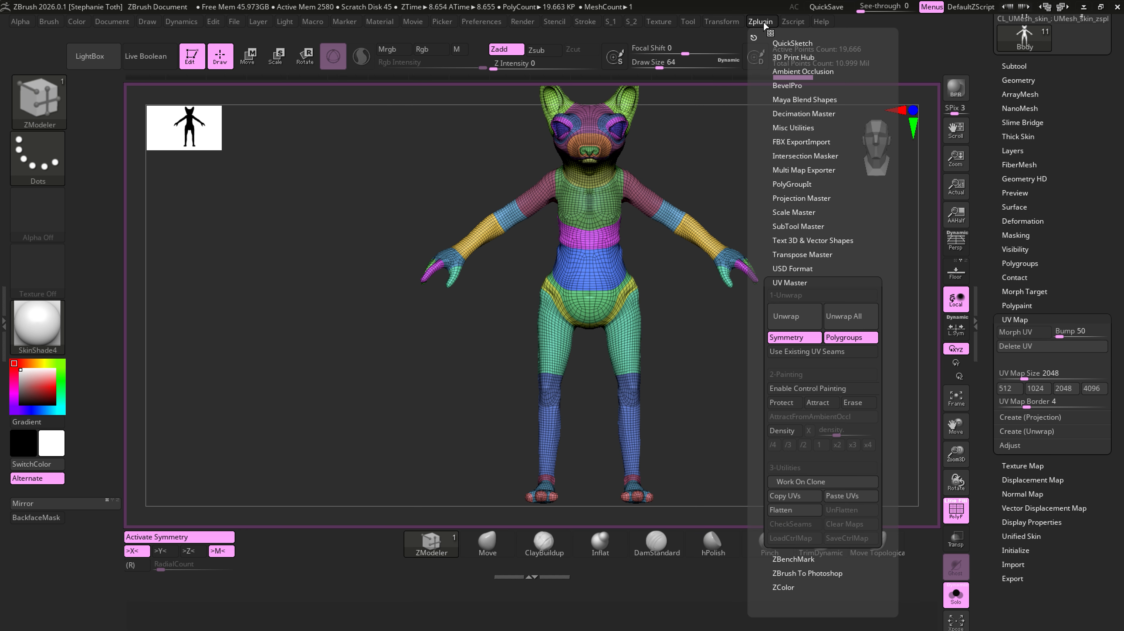
left_click(816, 482)
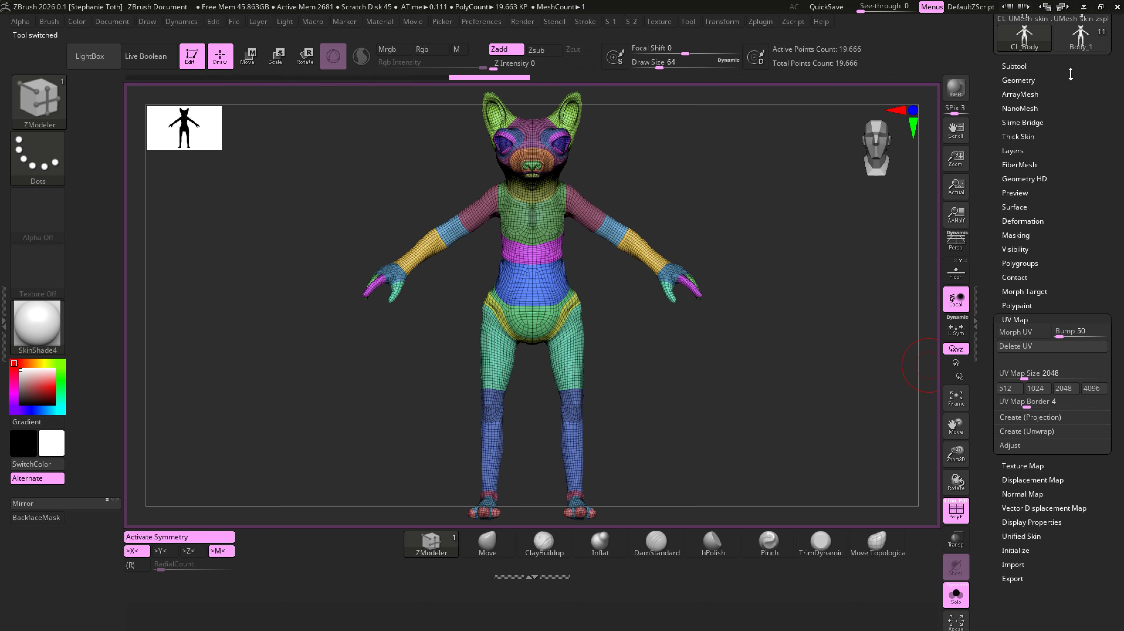
left_click_drag(1092, 87, 1093, 143)
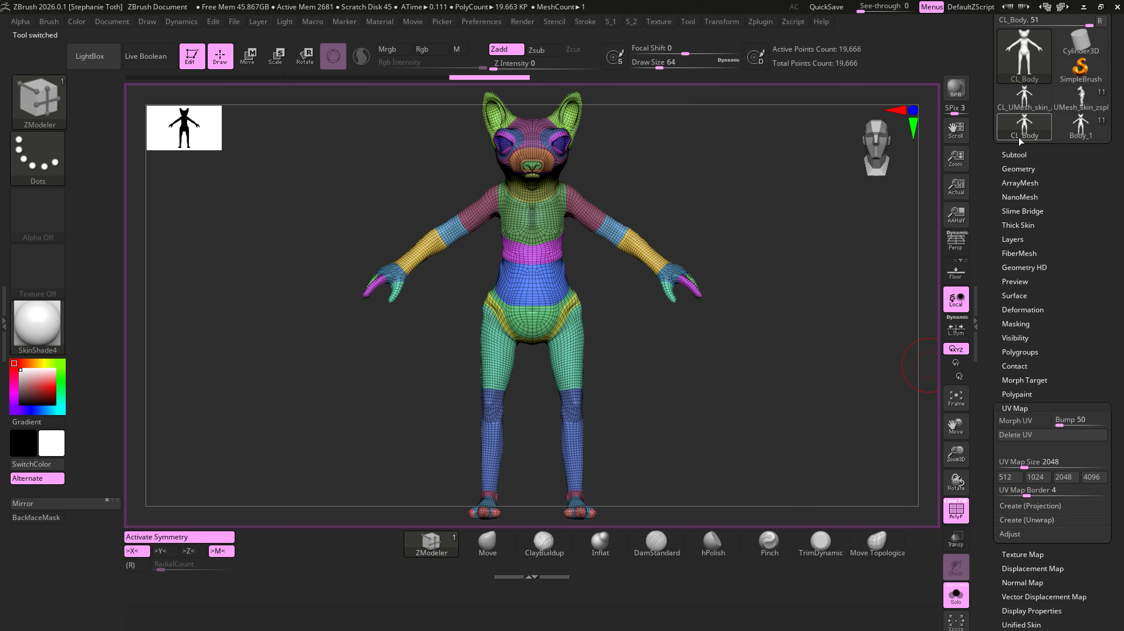
mouse_move(1028, 138)
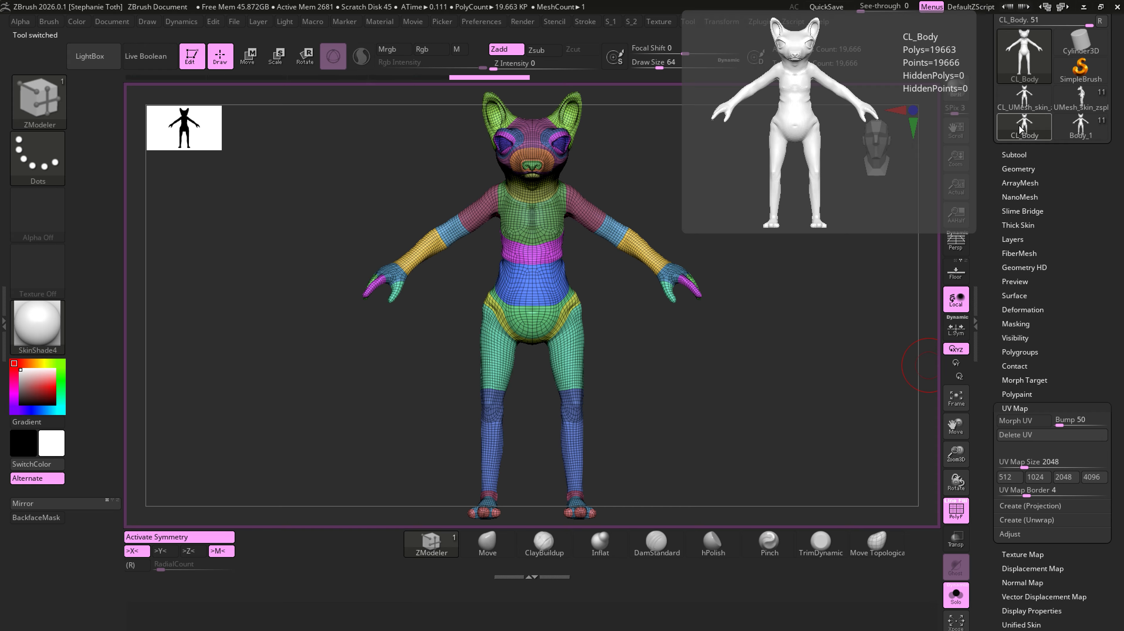
- Flatten the cloned body with UV Master and inspect the layout of its UV shells
left_click(760, 21)
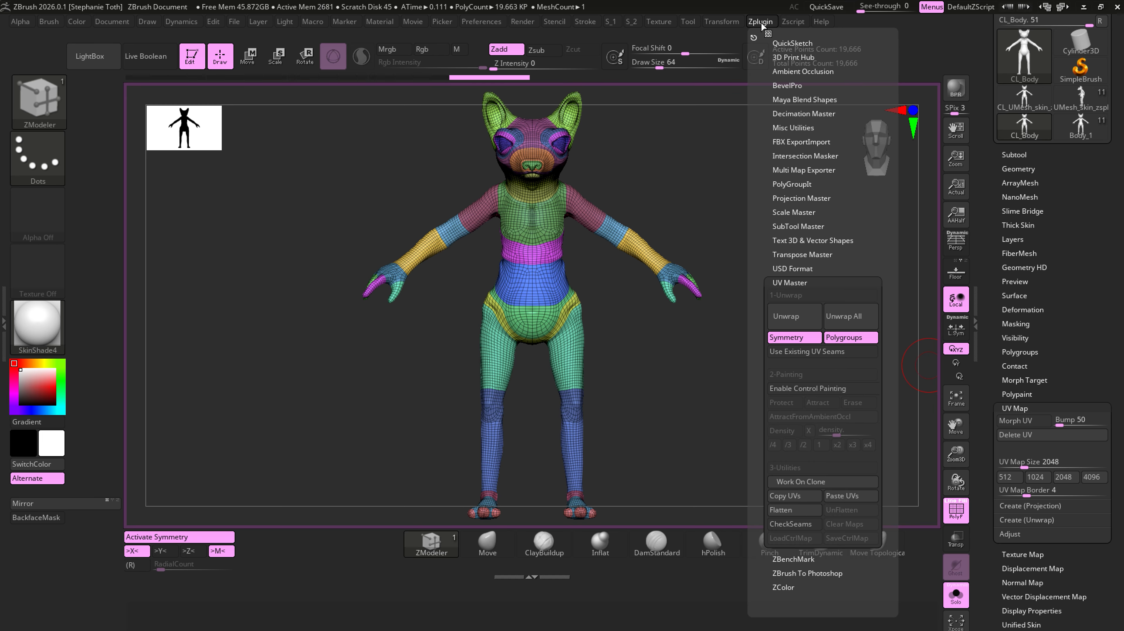
left_click(795, 510)
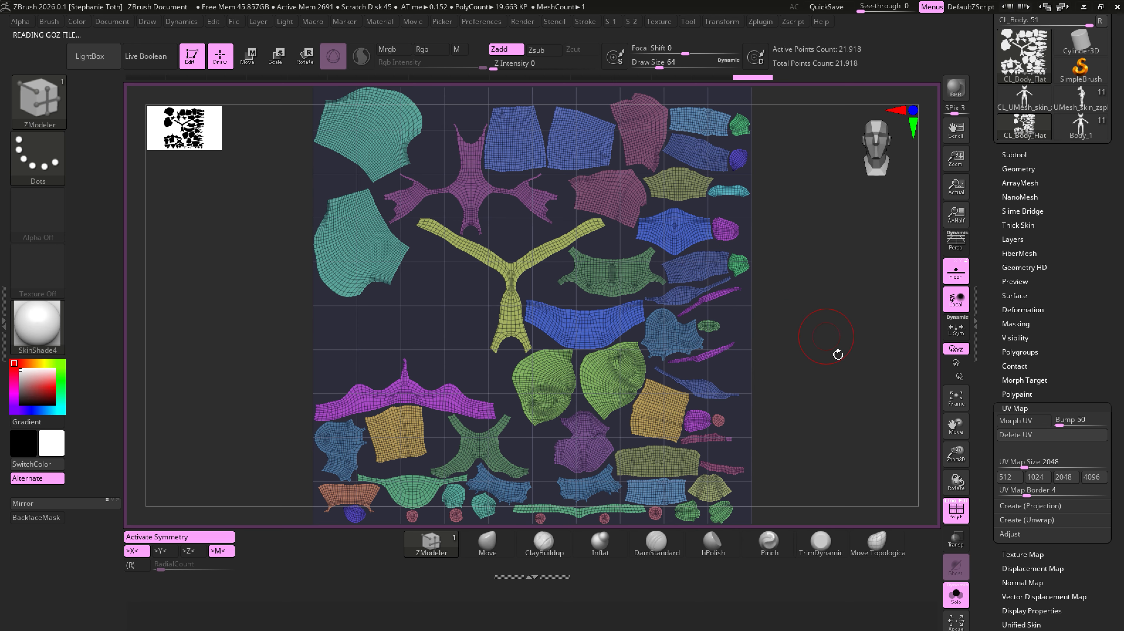
mouse_move(852, 435)
right_mouse_down("alt")
mouse_move(855, 424)
mouse_move(820, 405)
mouse_move(789, 334)
right_mouse_up("alt")
right_click_drag(788, 334, 777, 387, "alt")
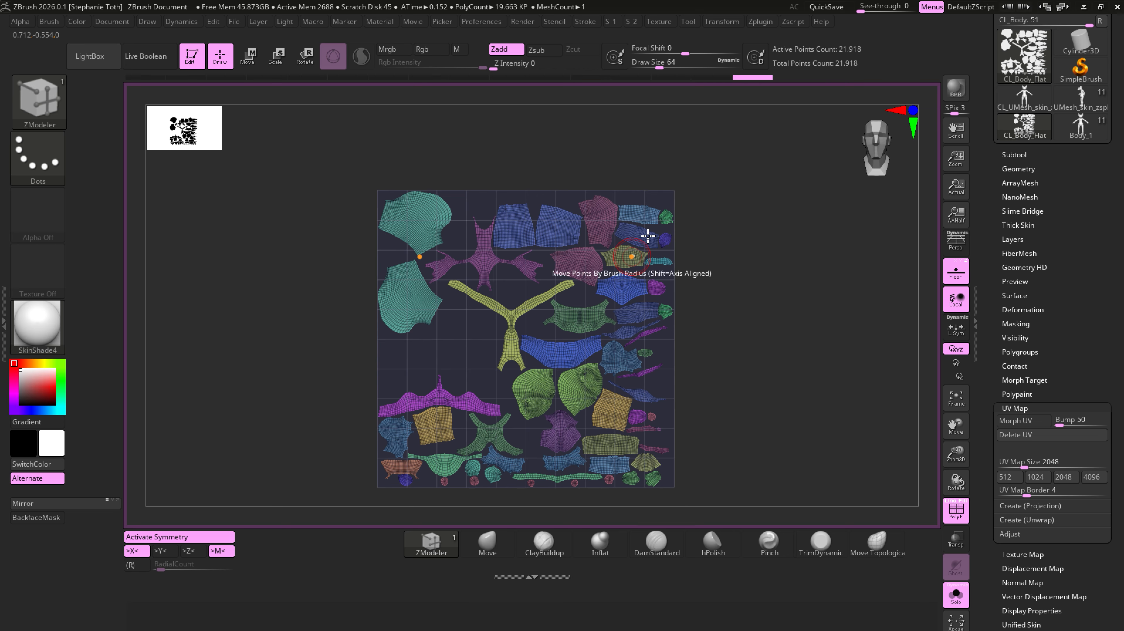
- Unflatten the cloned body and make the original Body_1 the active tool
left_click(761, 21)
left_click(853, 511)
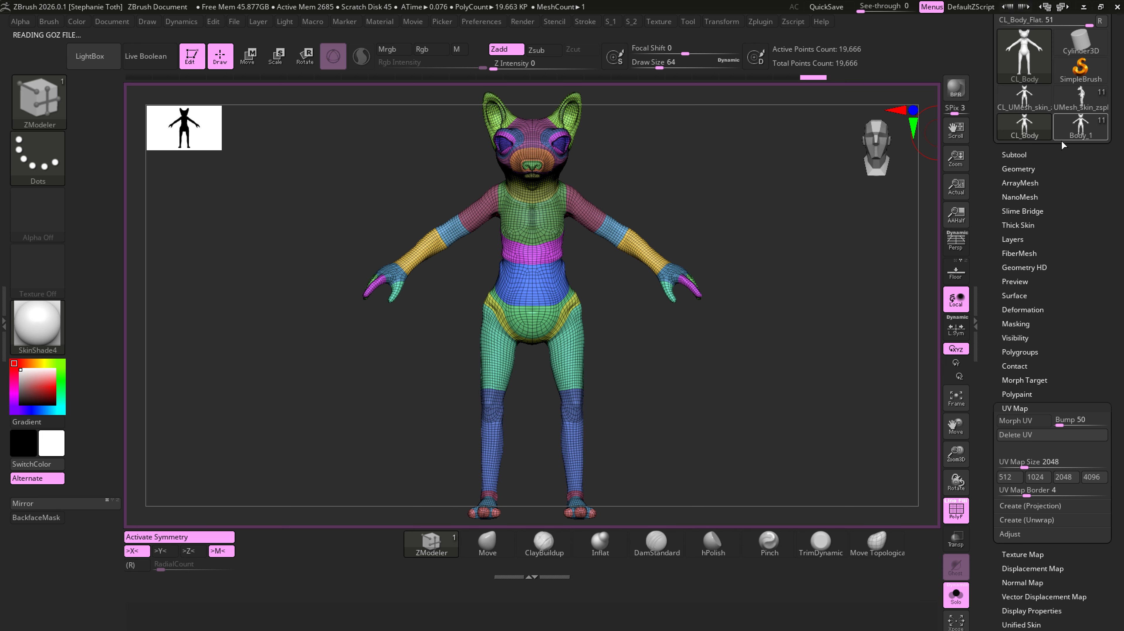
mouse_move(1081, 137)
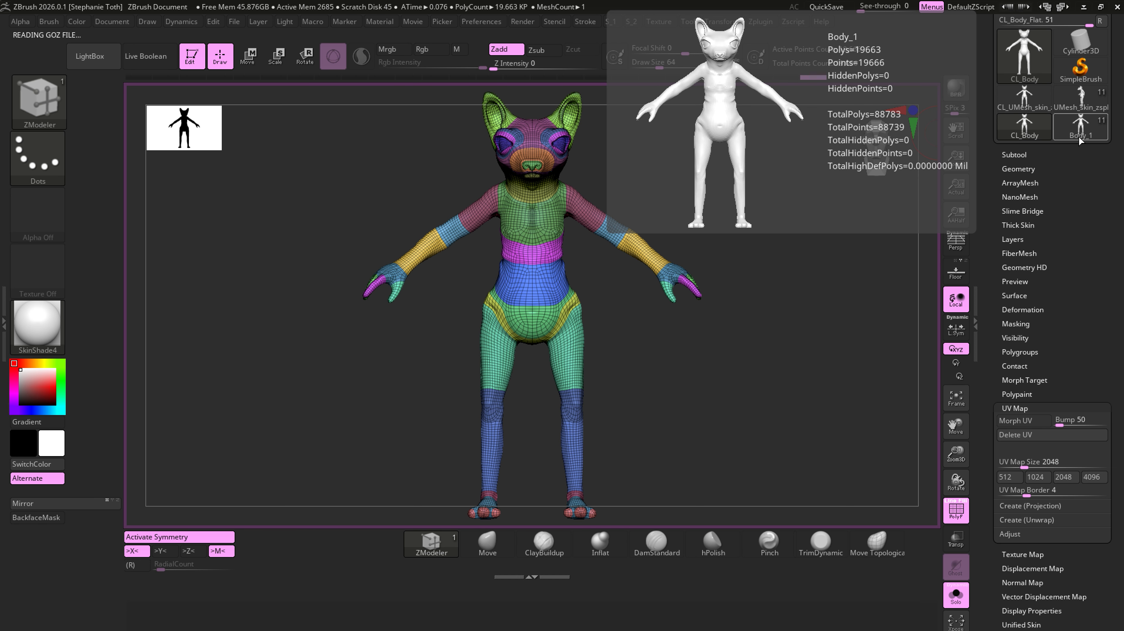
left_click(1080, 138)
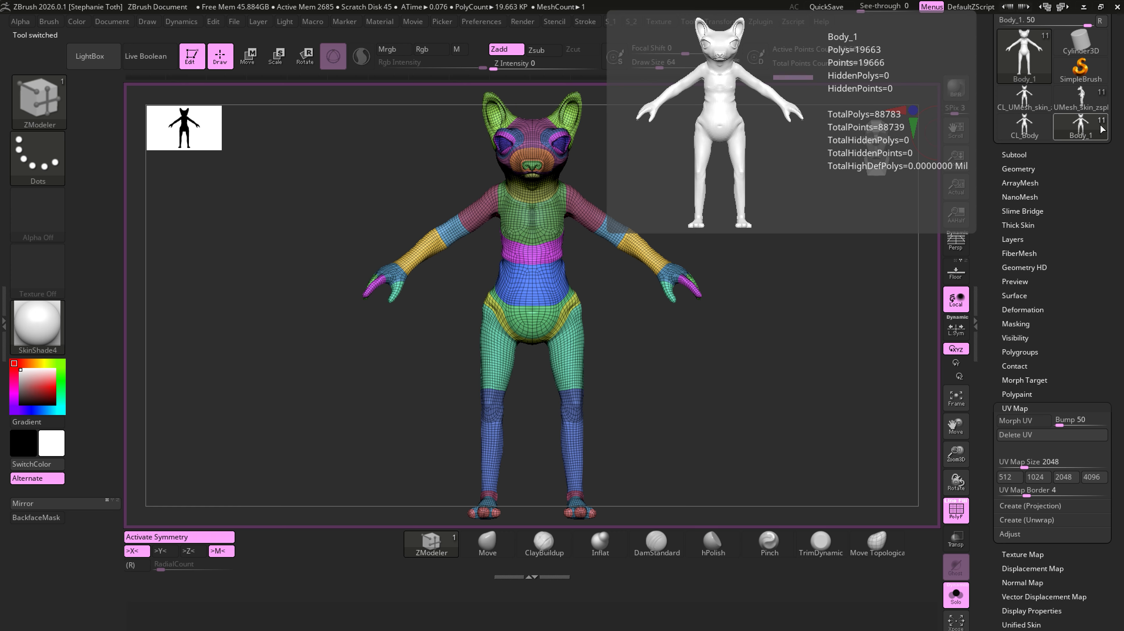
- Compare the subtool lists of the clone CL_Body and the original Body_1, ending on Body_1
mouse_move(1032, 121)
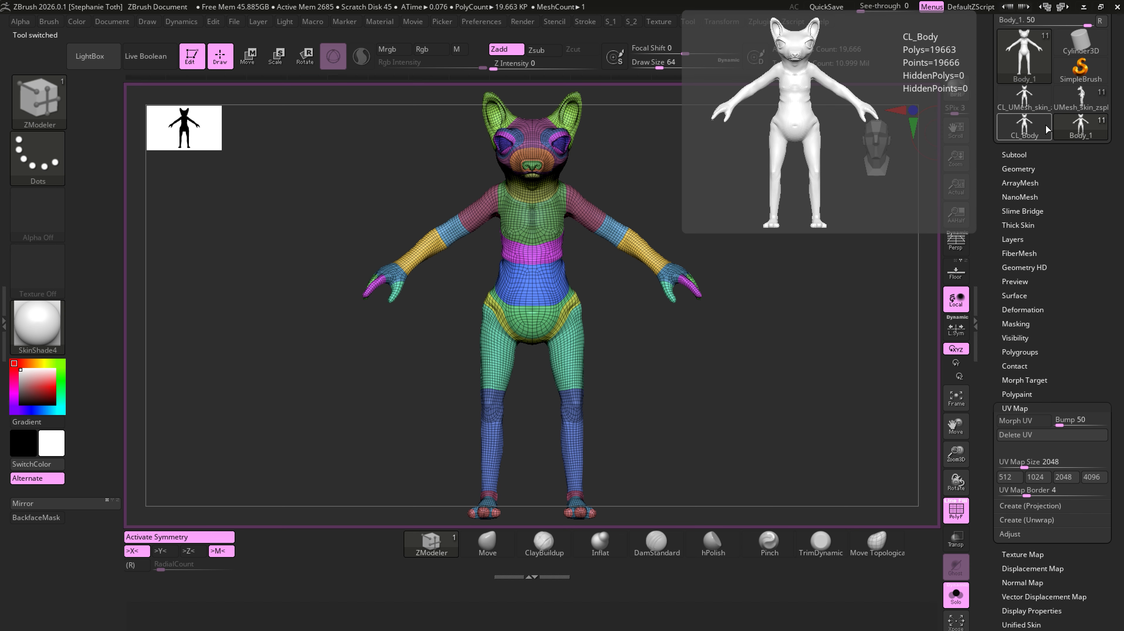
left_click(1014, 154)
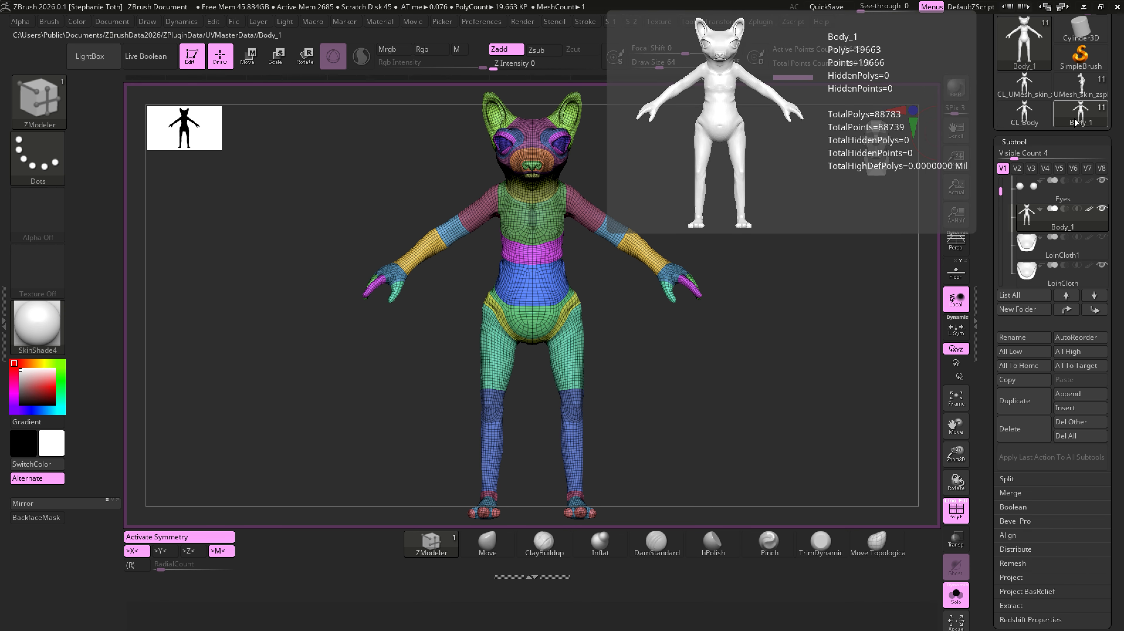
left_click(1039, 126)
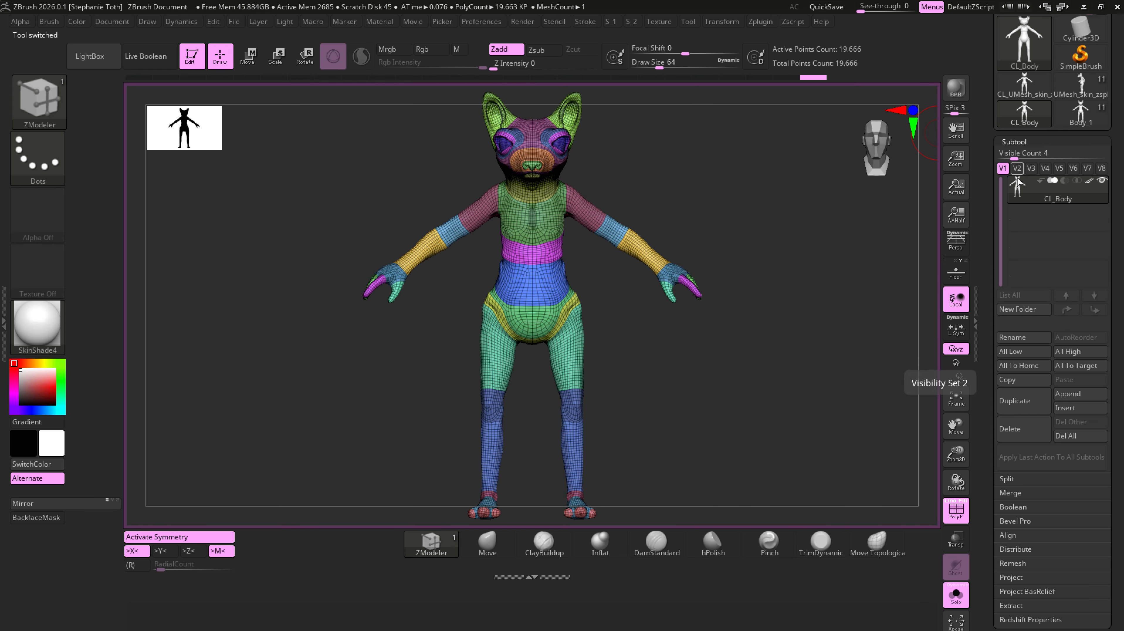
left_click(1079, 118)
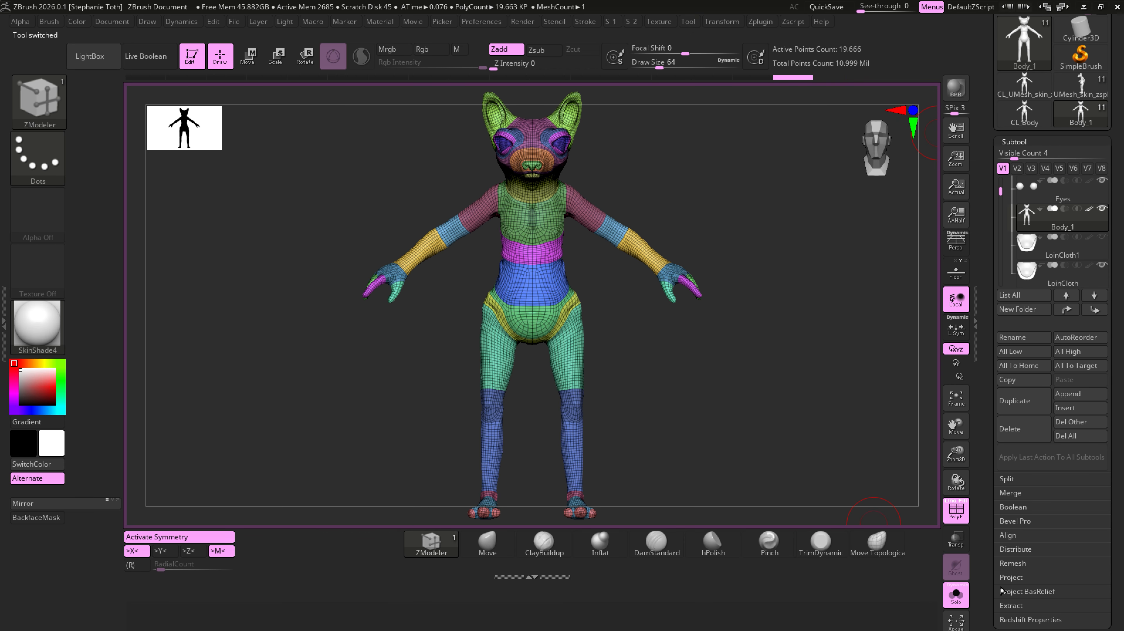
- Examine the UV Map settings of Body_1 to check that it has UVs, and return to its subtool list
left_click_drag(1115, 553, 1098, 500)
scroll(1082, 499, "down", 3)
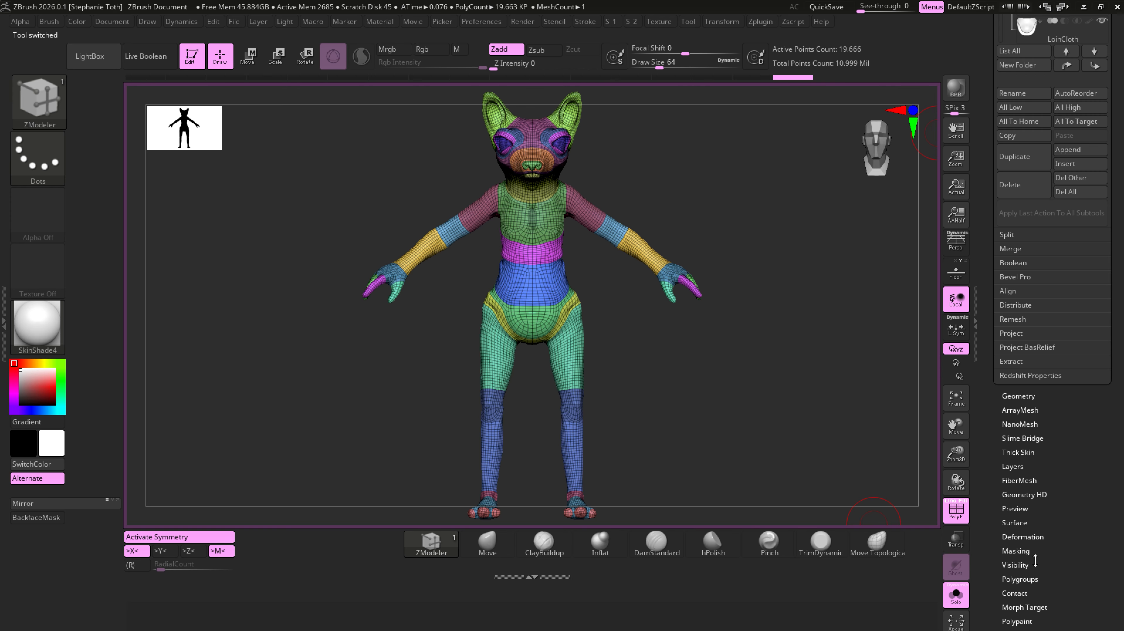
scroll(1059, 561, "down", 3)
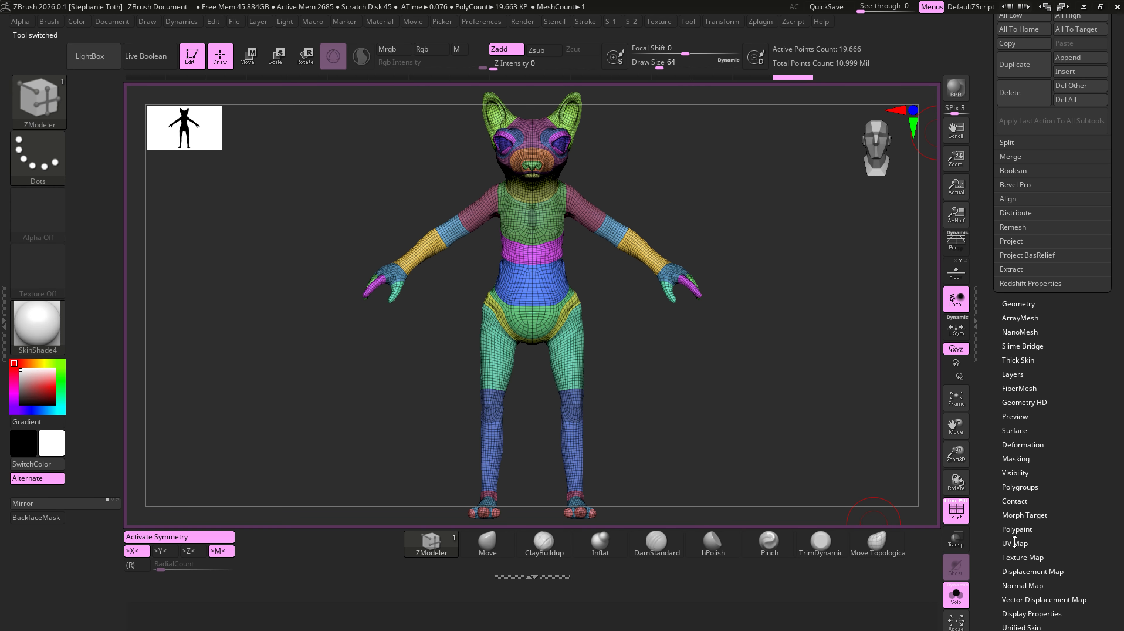
left_click(1016, 542)
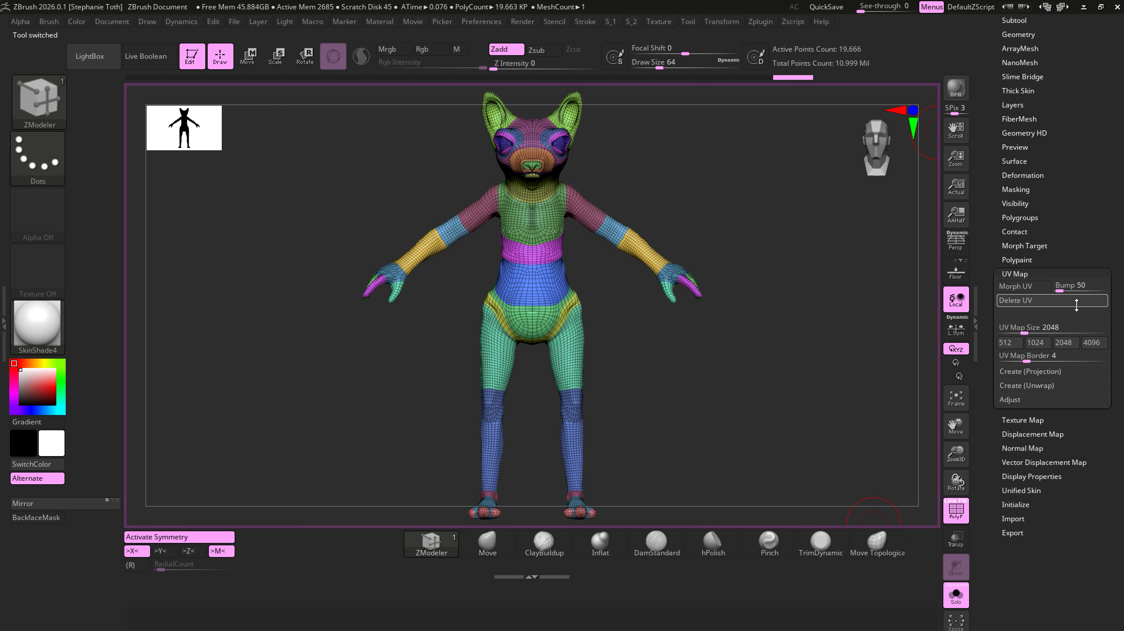
left_click(1026, 304)
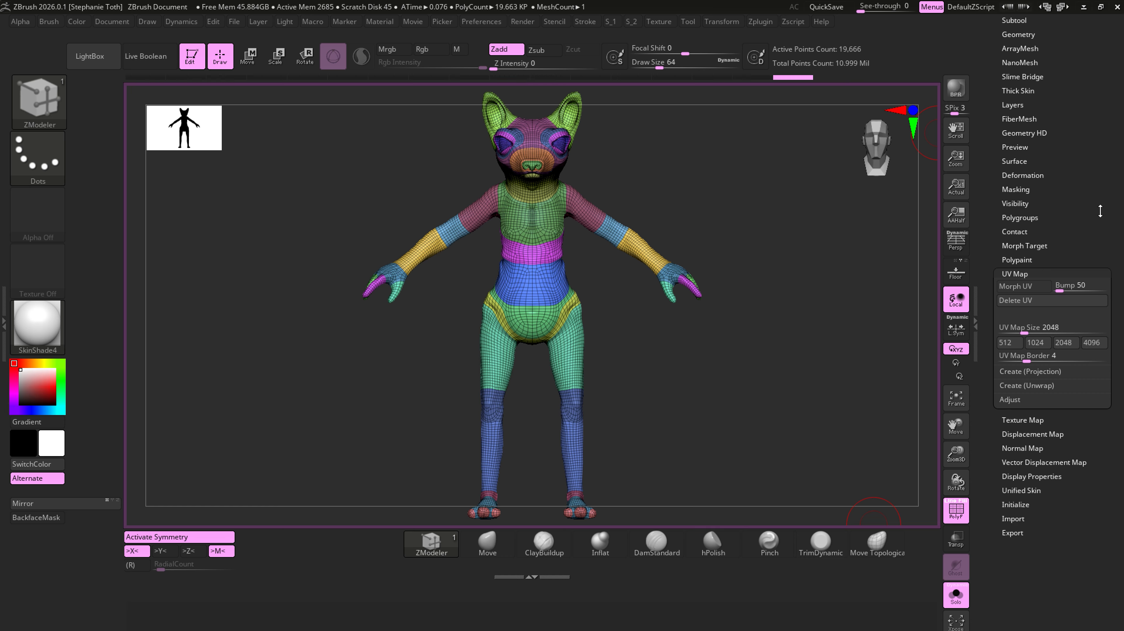
left_click_drag(1092, 170, 1083, 358)
left_click(1026, 302)
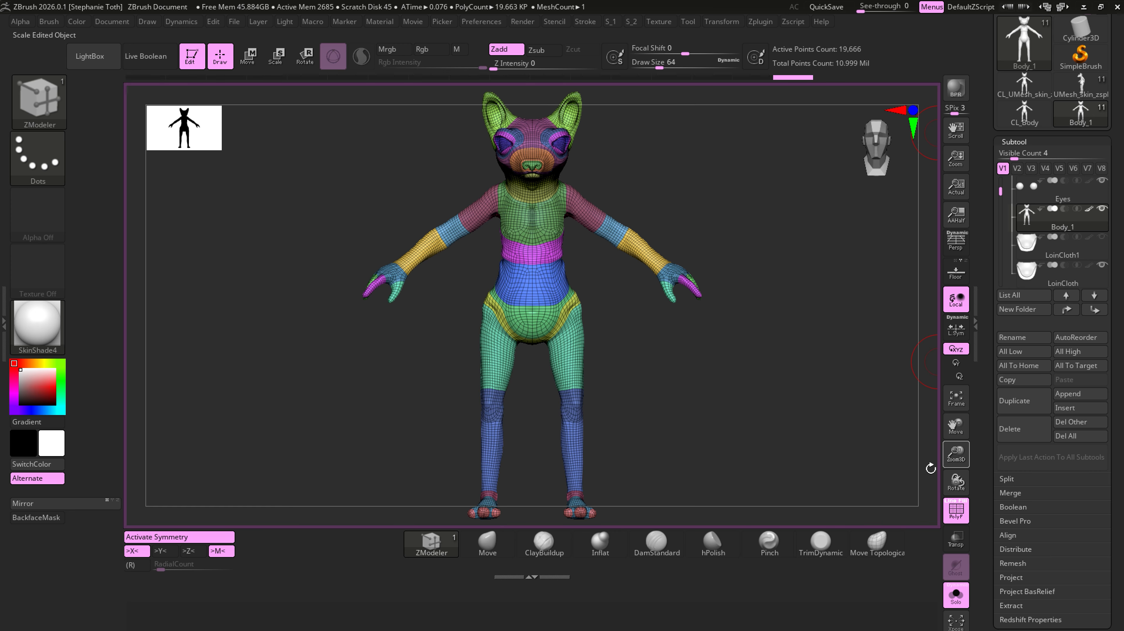
- Turn off Solo so all visible subtools are shown, and open the Geometry settings of Body_1
left_click(954, 600)
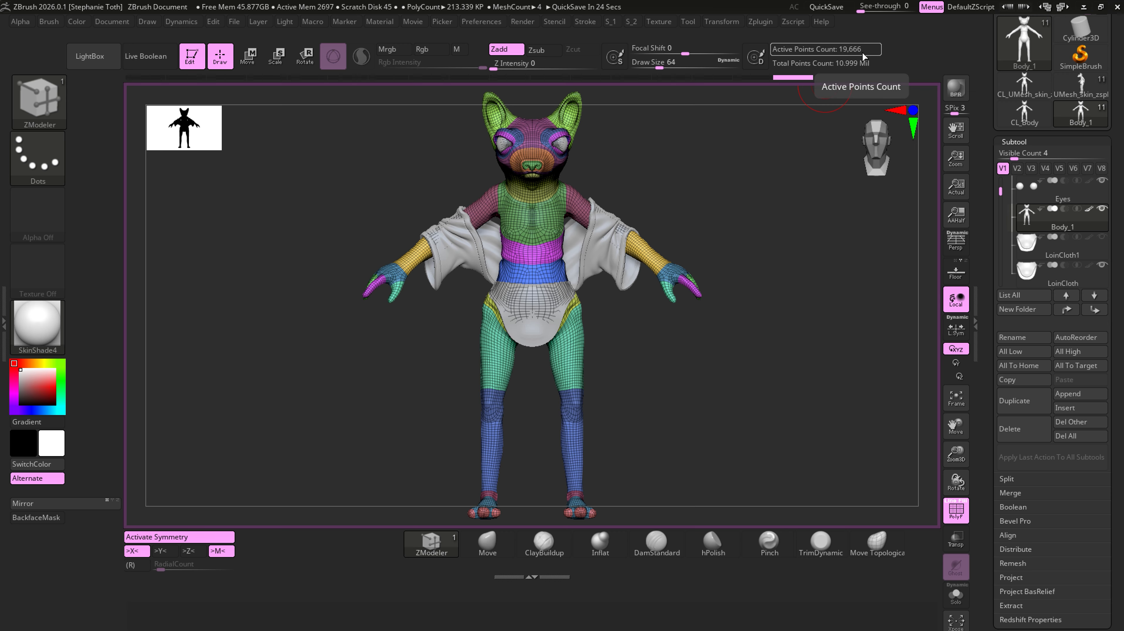
scroll(1111, 525, "down", 3)
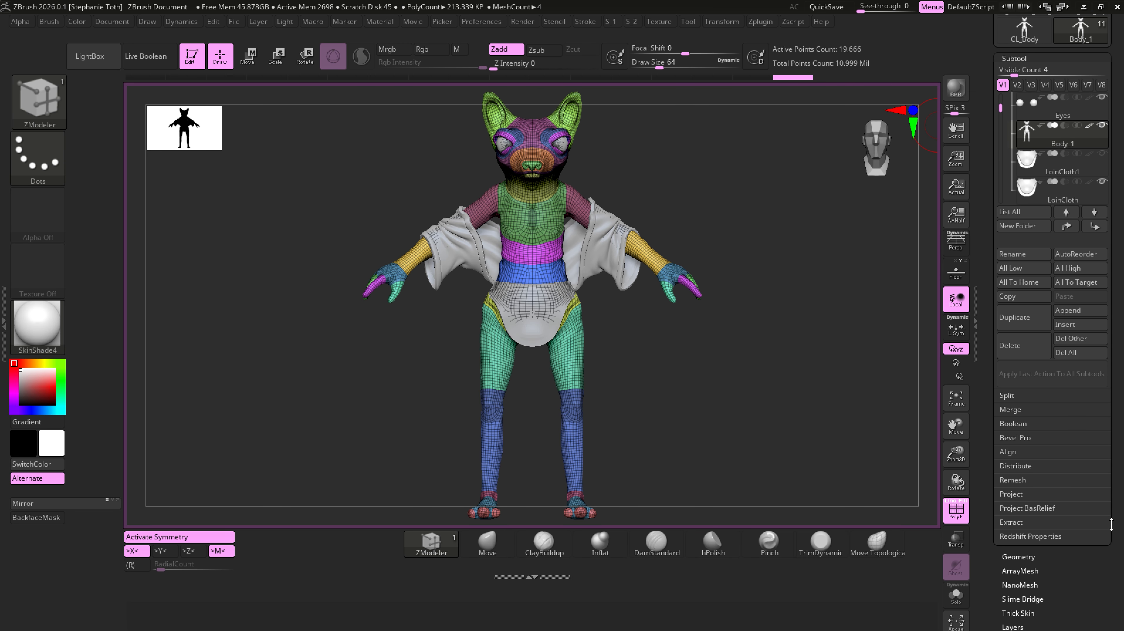
left_click(1018, 557)
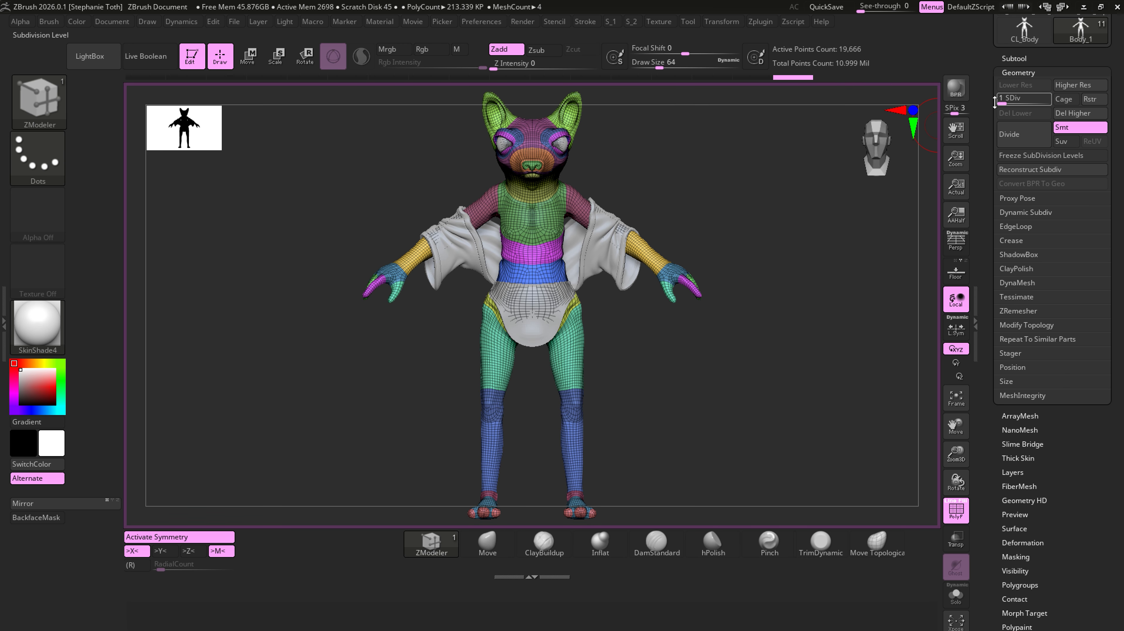
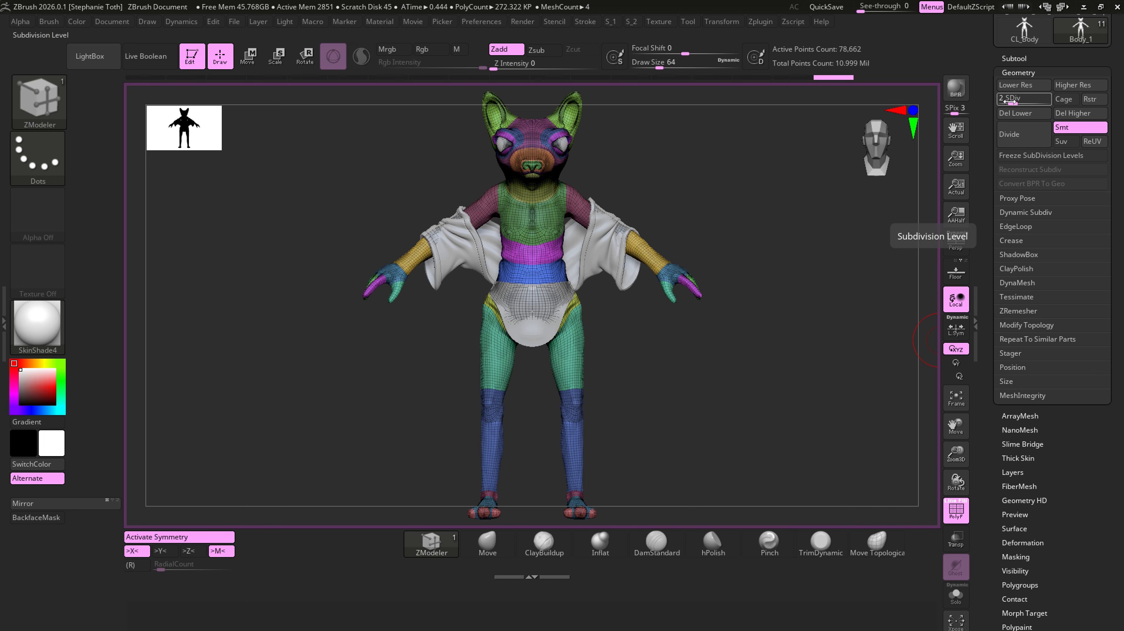
- Lower Body_1 to subdivision level 1 and set all subtools to their lowest subdivision level
left_click_drag(1010, 100, 1001, 100)
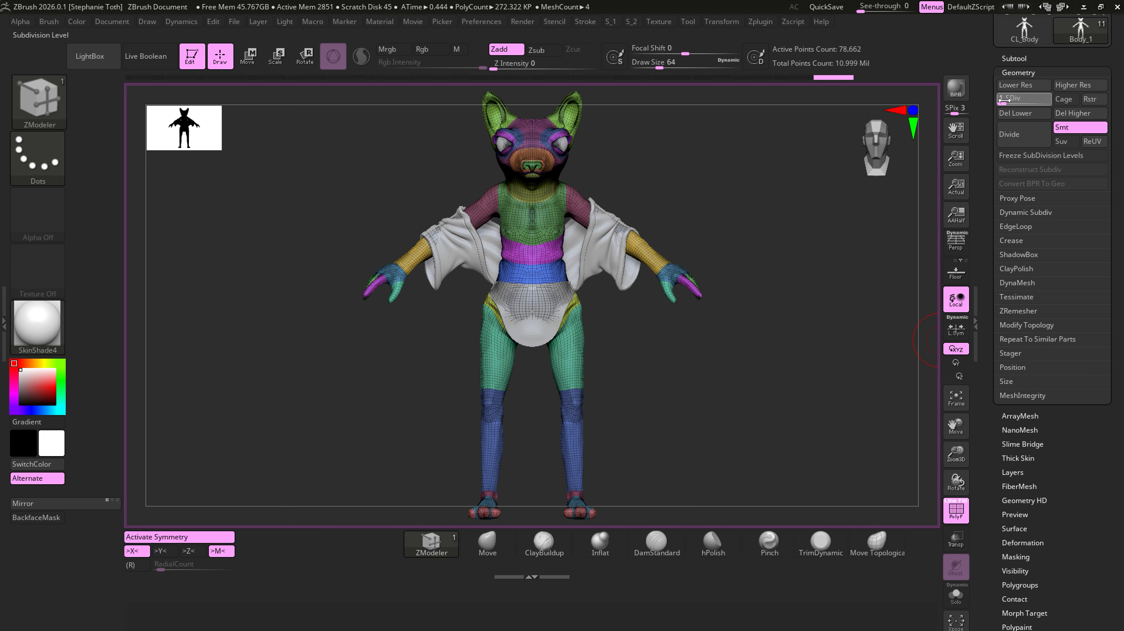
left_click(1020, 56)
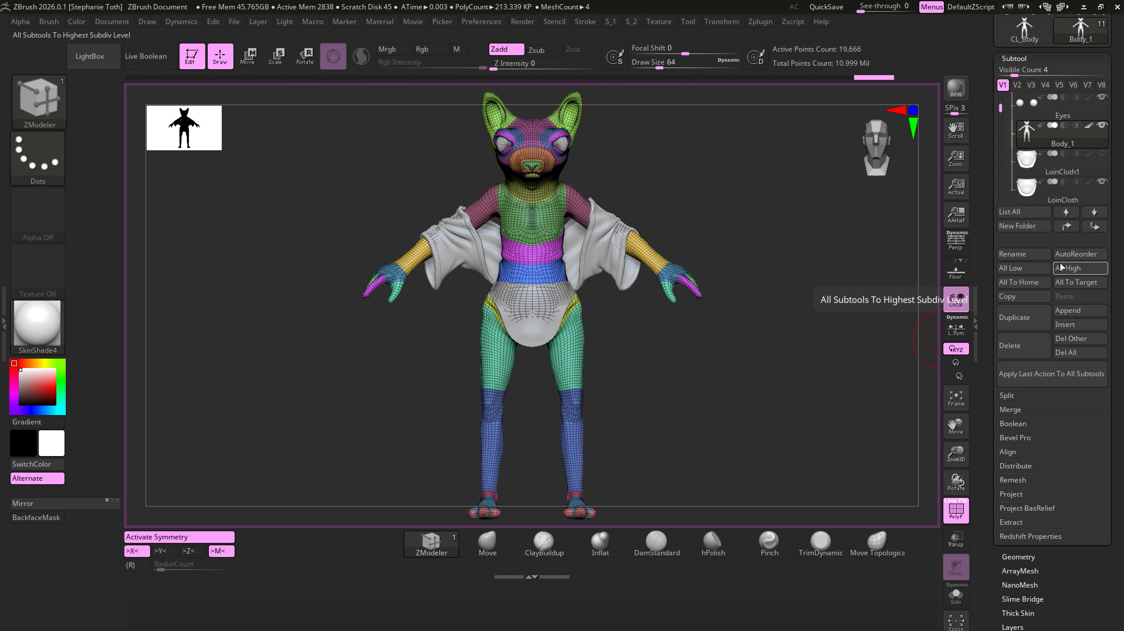
left_click(1022, 269)
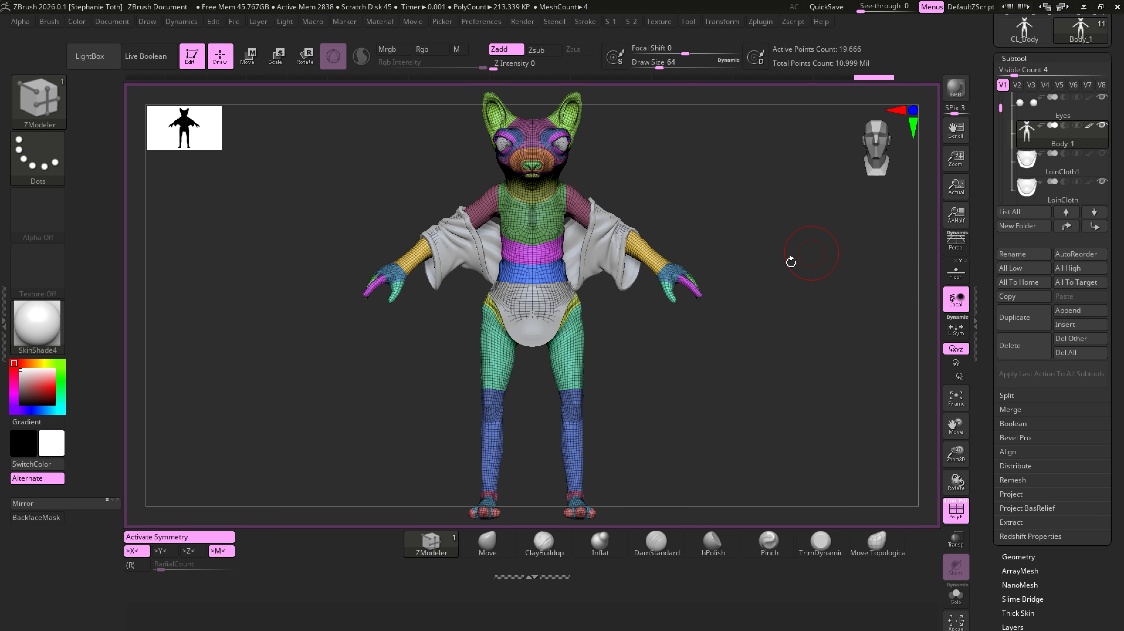
- Make Eyes the active subtool and try to reconstruct its lower subdivision levels
left_click(1008, 170)
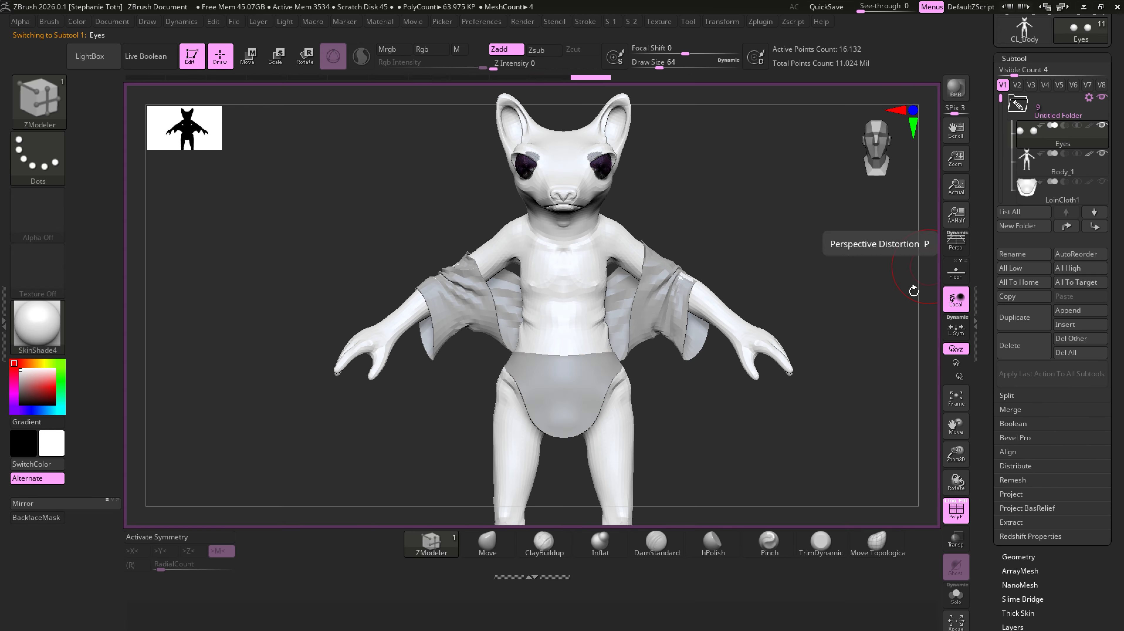
left_click(594, 283, "alt")
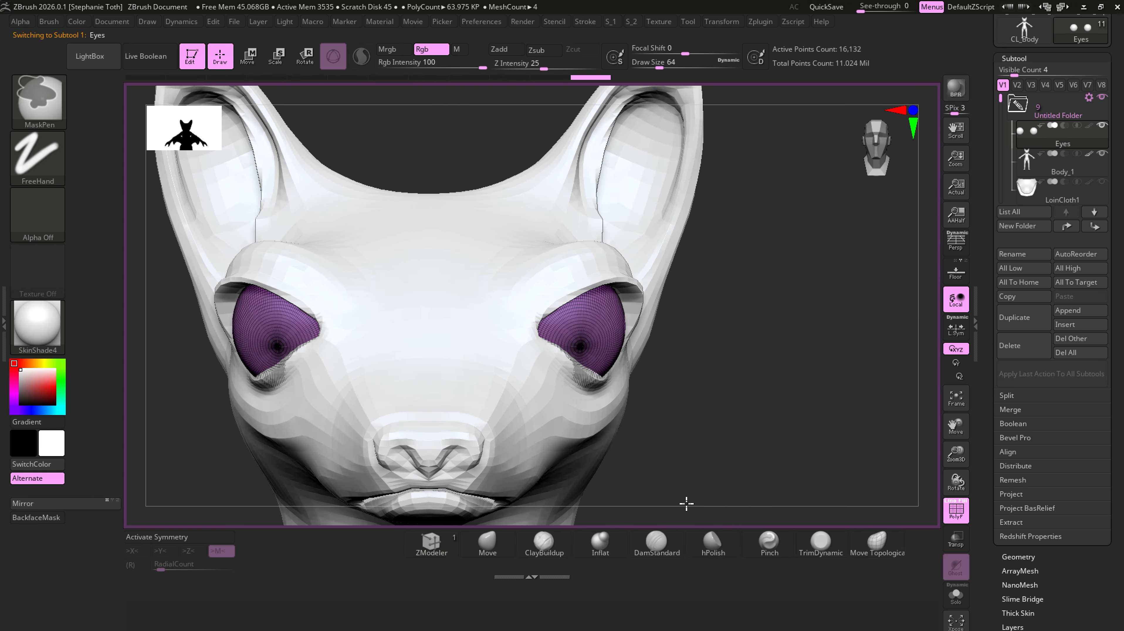
left_click(431, 541)
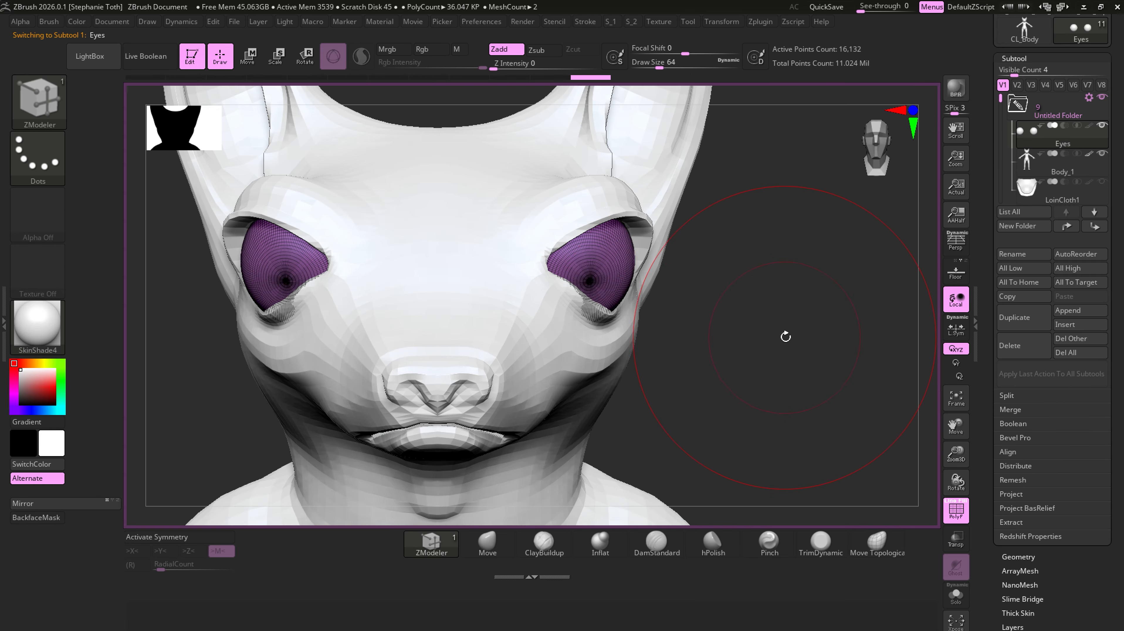
left_click_drag(786, 334, 577, 256)
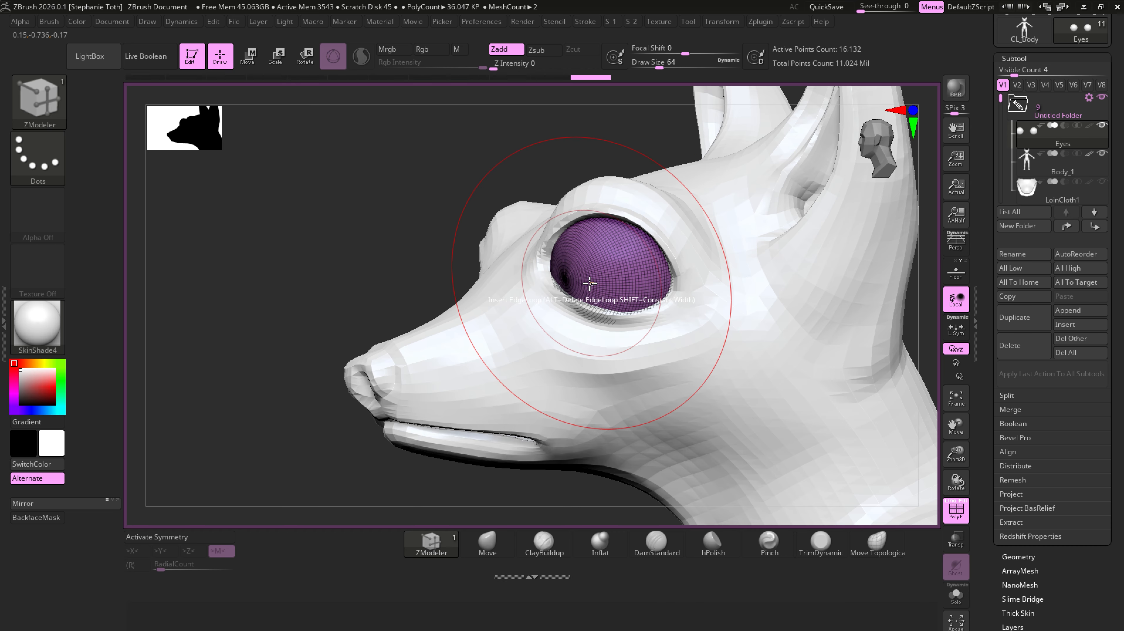
scroll(1018, 538, "down", 4)
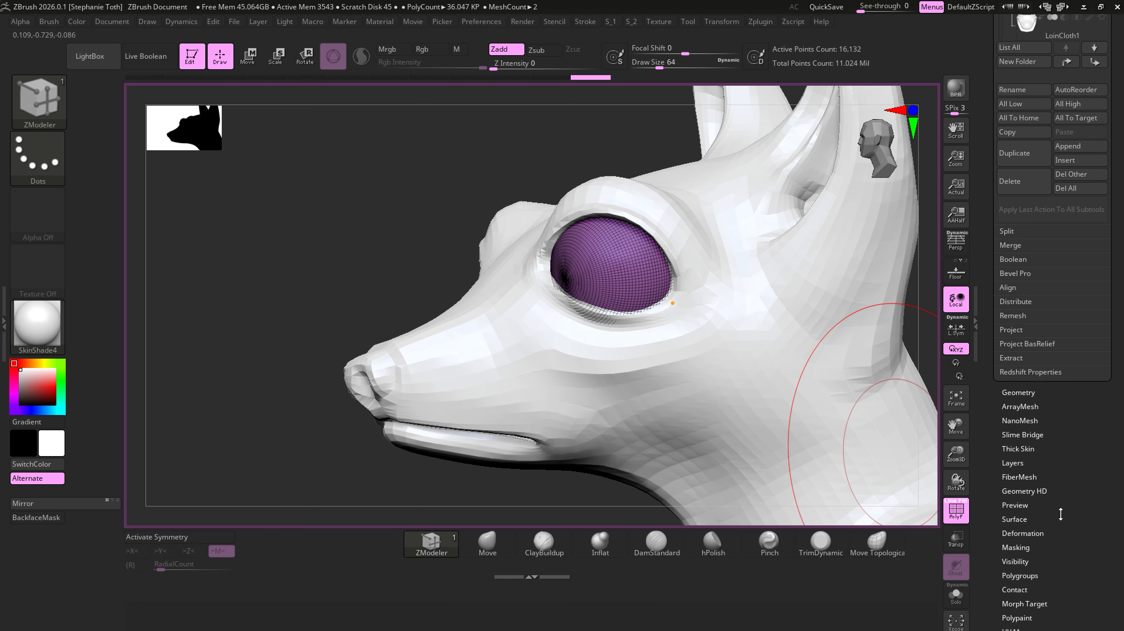
left_click(1019, 393)
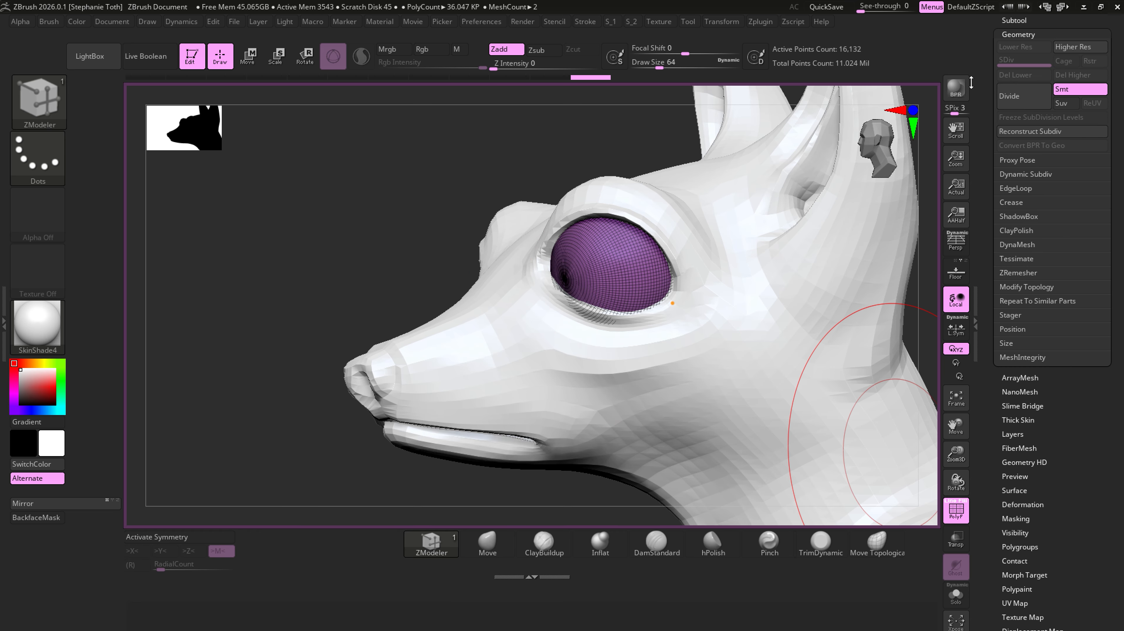
left_click(1050, 133)
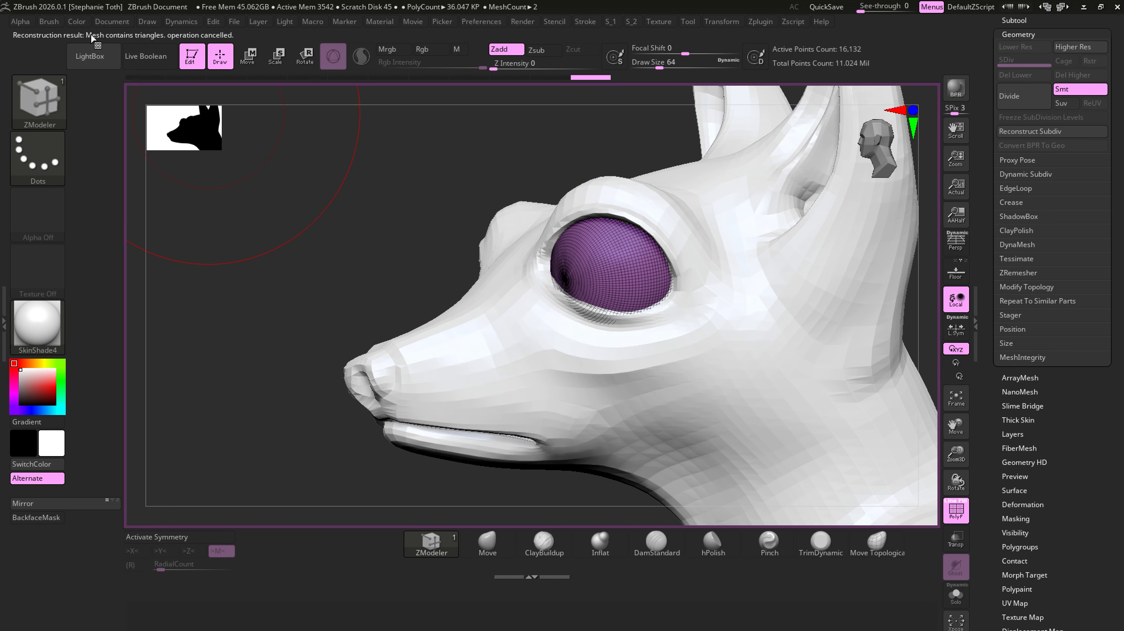
- Set the ZModeler edge action to Collapse with PolyLoop as its target for the Eyes mesh
mouse_move(378, 275)
right_mouse_down()
mouse_move(389, 241)
mouse_move(816, 478)
right_mouse_up()
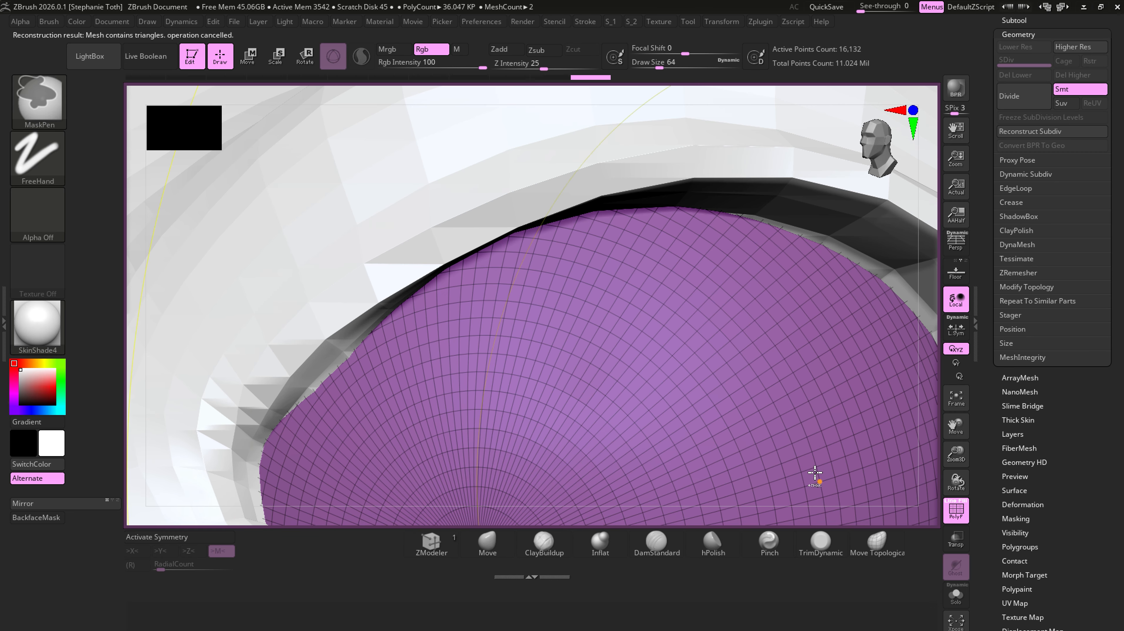
right_click_drag(675, 442, 721, 189, "alt")
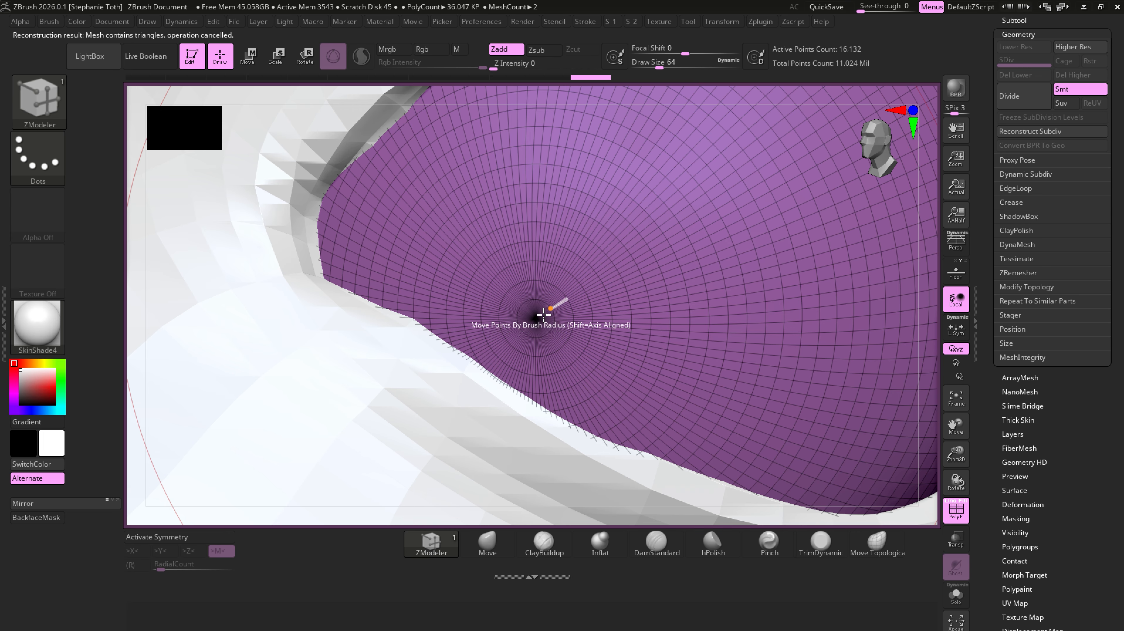
right_click_drag(629, 296, 574, 285, "alt")
right_click_drag(634, 340, 568, 338, "ctrl")
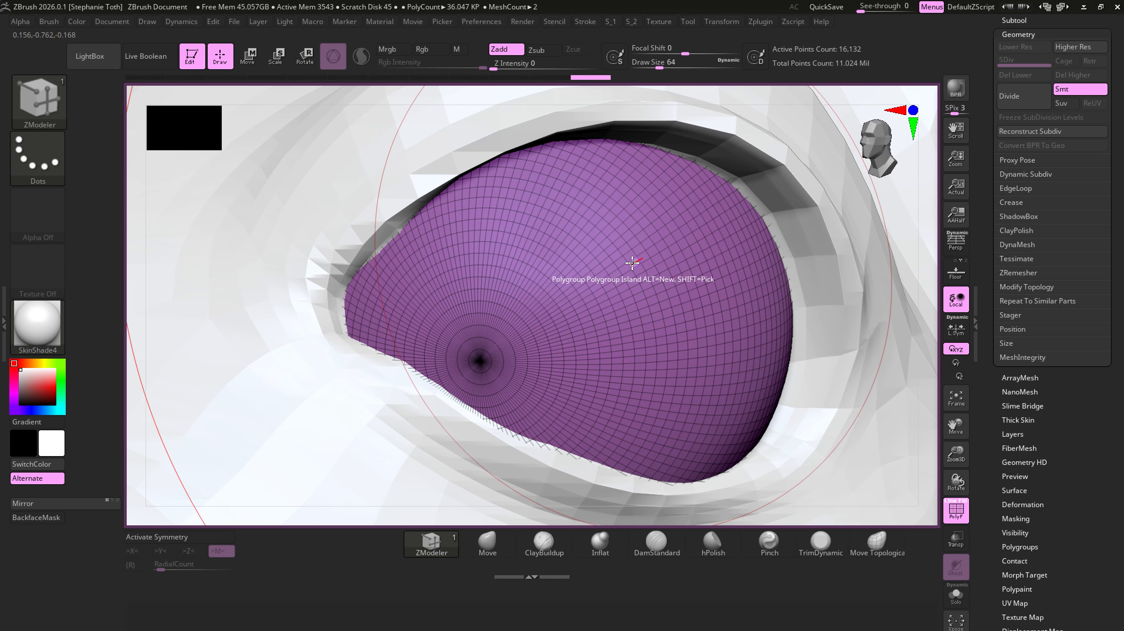
mouse_move(632, 260)
right_mouse_down("ctrl")
mouse_move(643, 291)
mouse_move(574, 309)
right_mouse_up("ctrl")
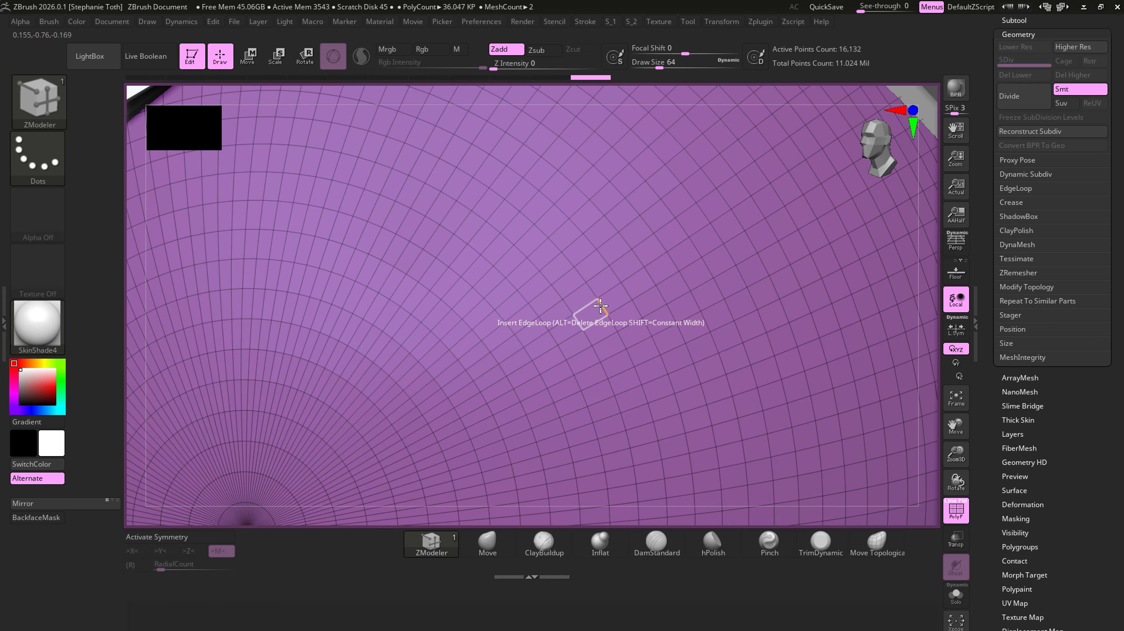
key("space")
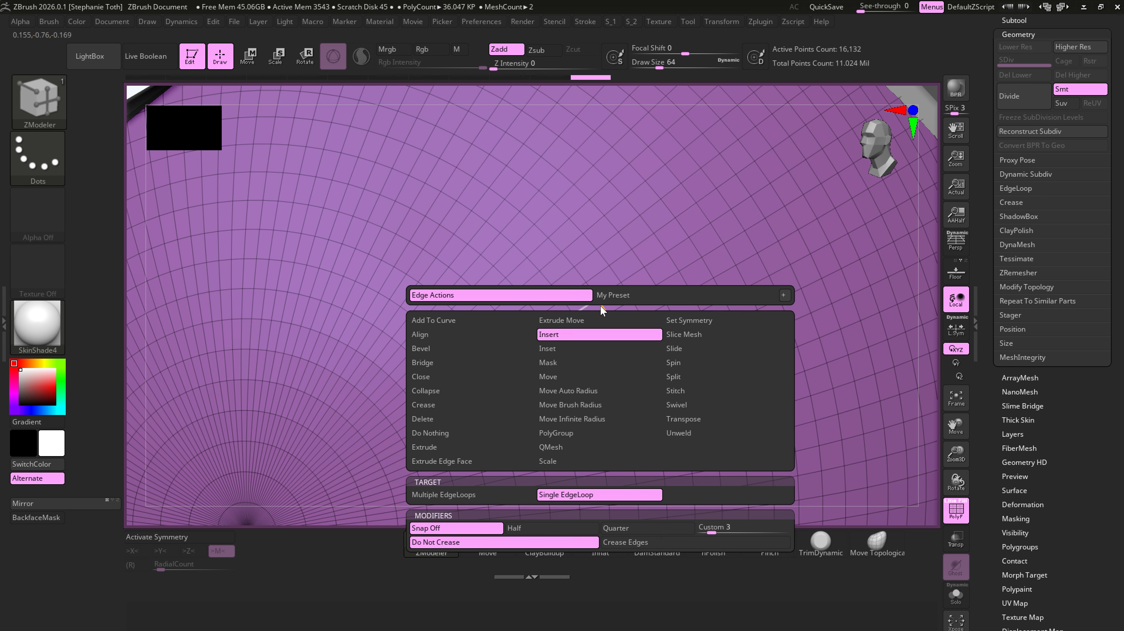
left_click(426, 390)
left_click(699, 465)
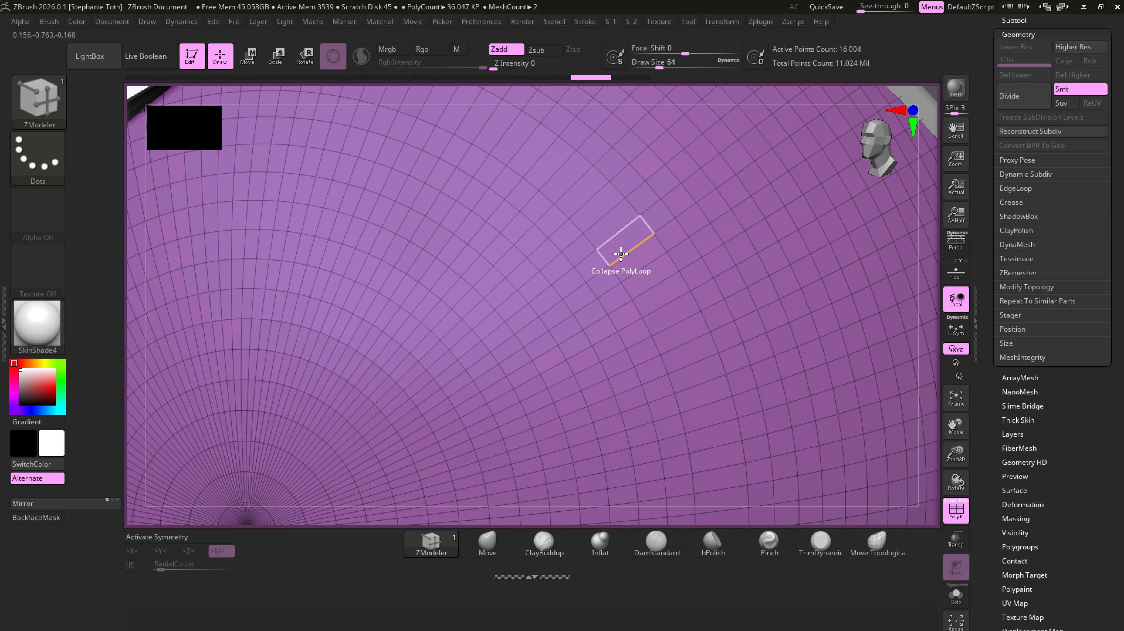
- Try collapsing several concentric polyloops around the eyeball's pole, and undo the collapses
left_click(621, 254)
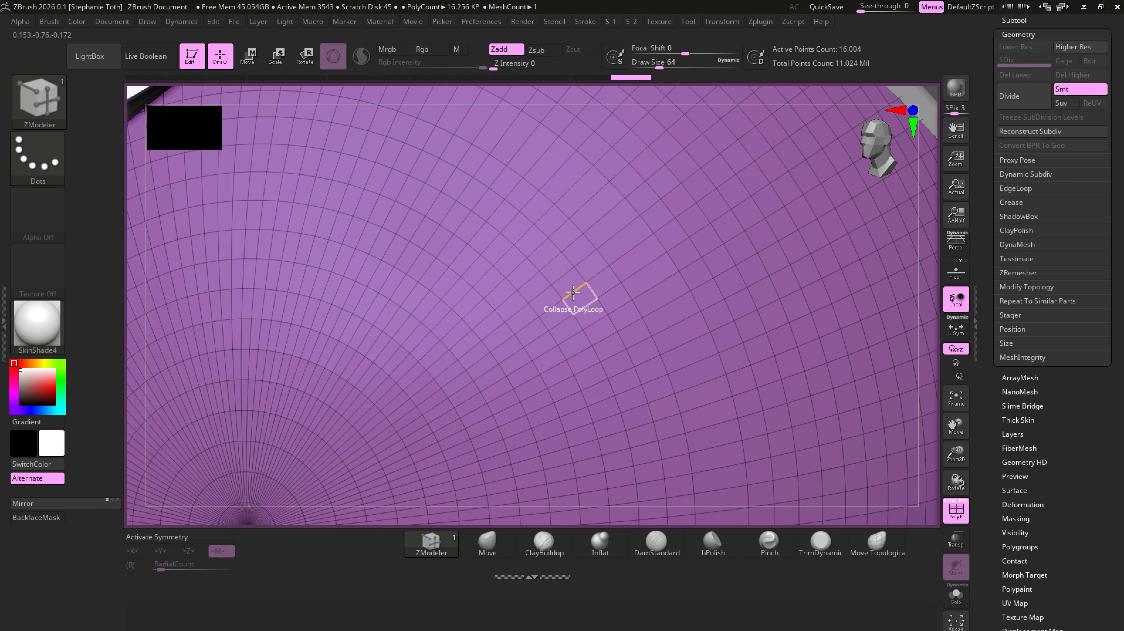
left_click(535, 325)
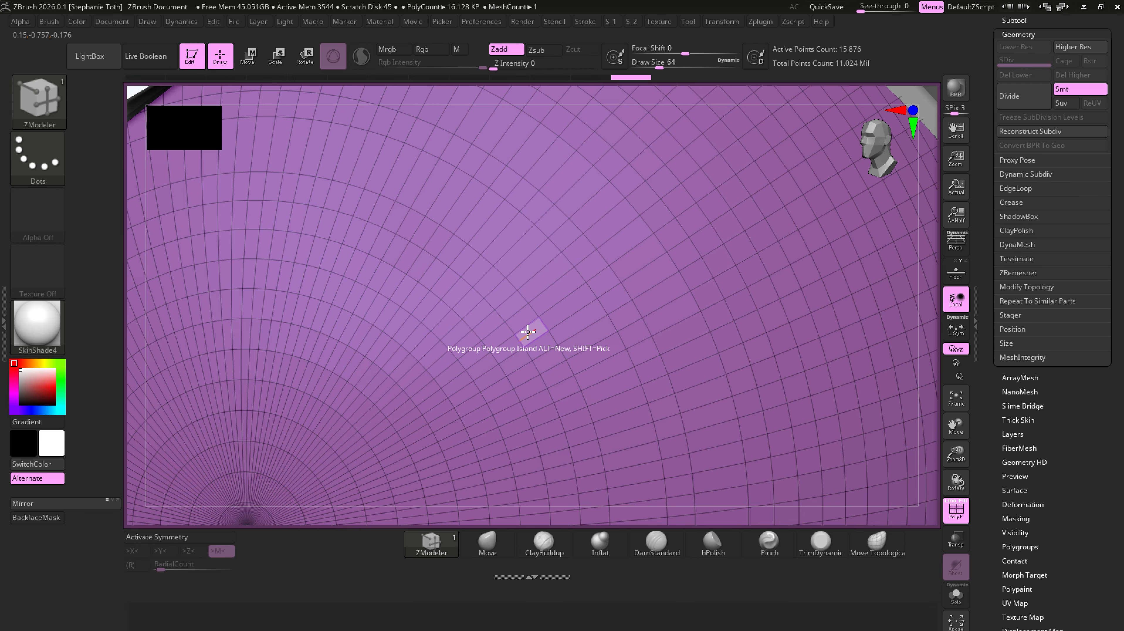
left_click(503, 340)
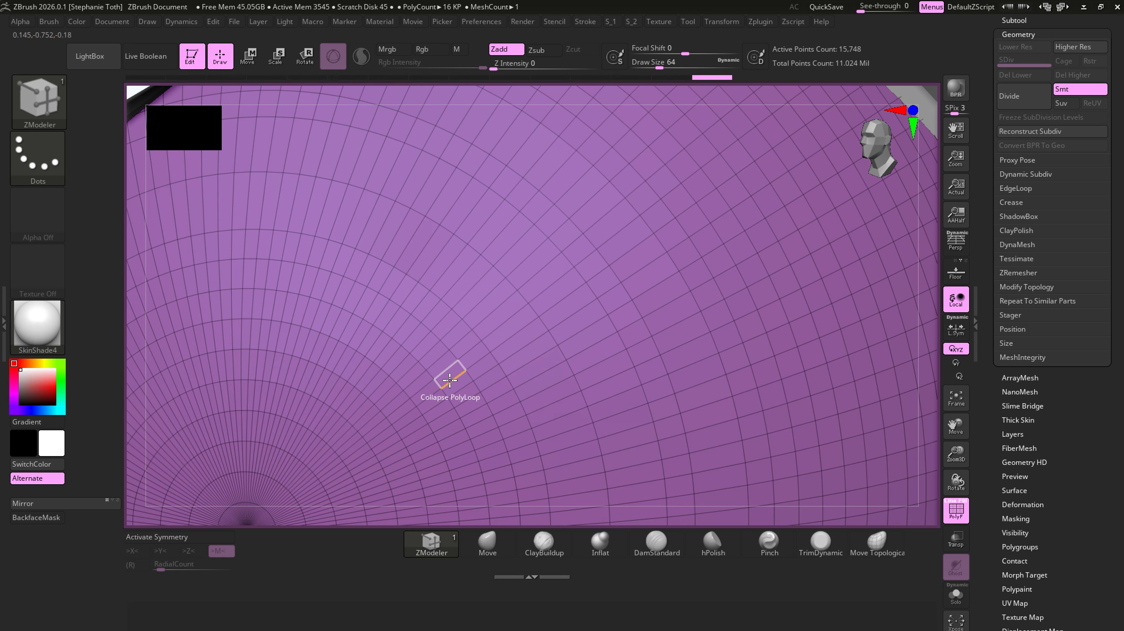
key("ctrl+z")
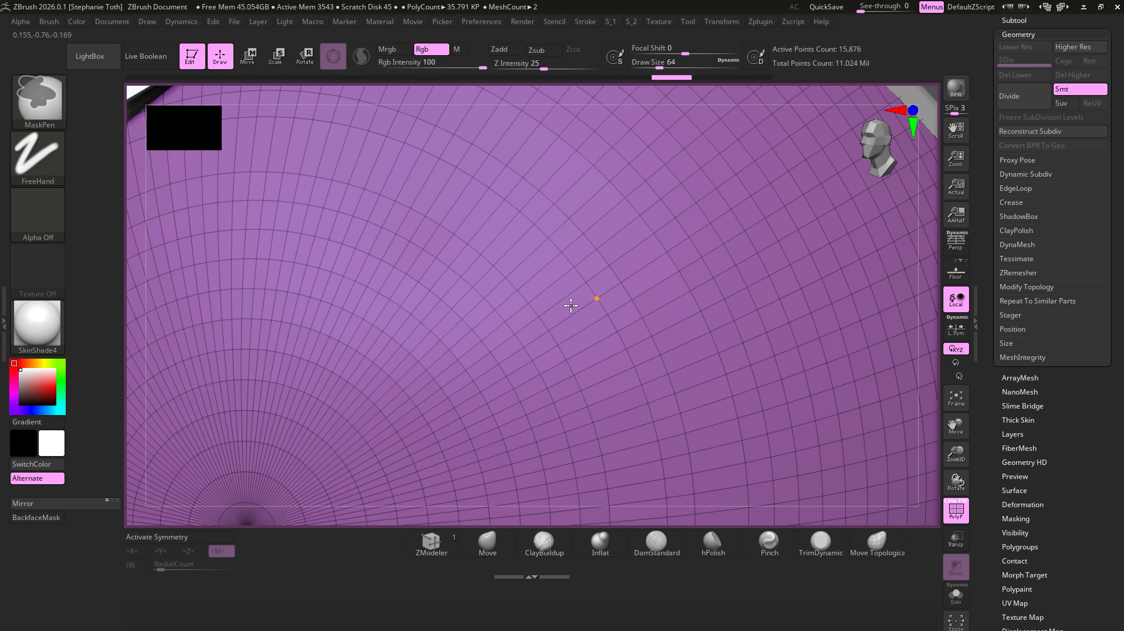
key("ctrl+z")
key("ctrl+z")
- Try collapsing an edge of the eyeball crosswise to the rings, inspect the pole, and undo the collapse
key("space")
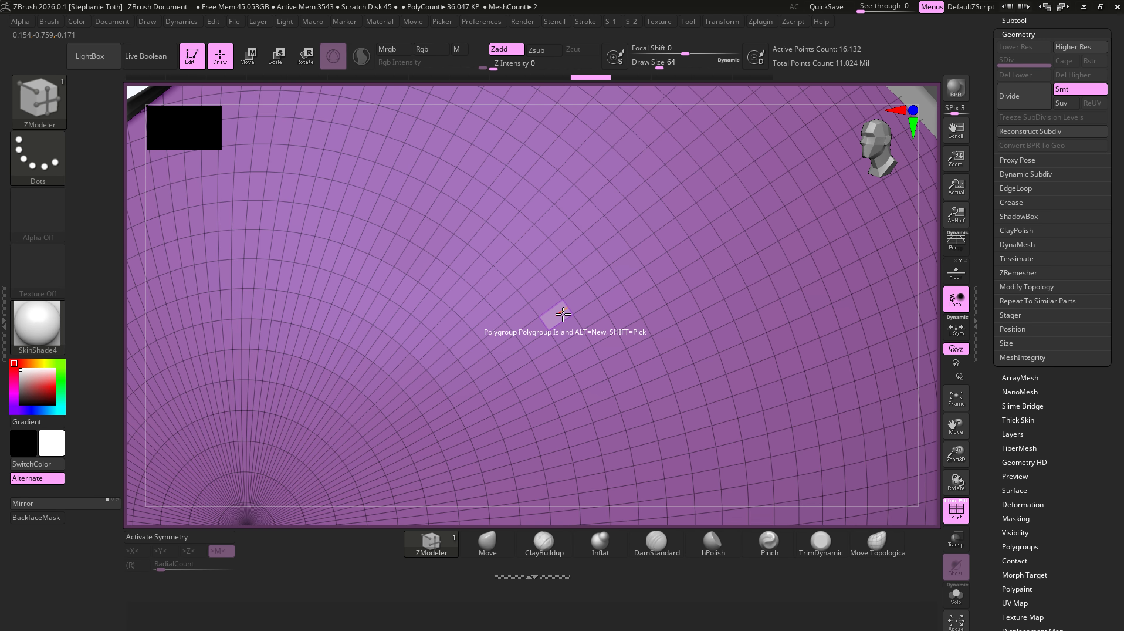
left_click(569, 309)
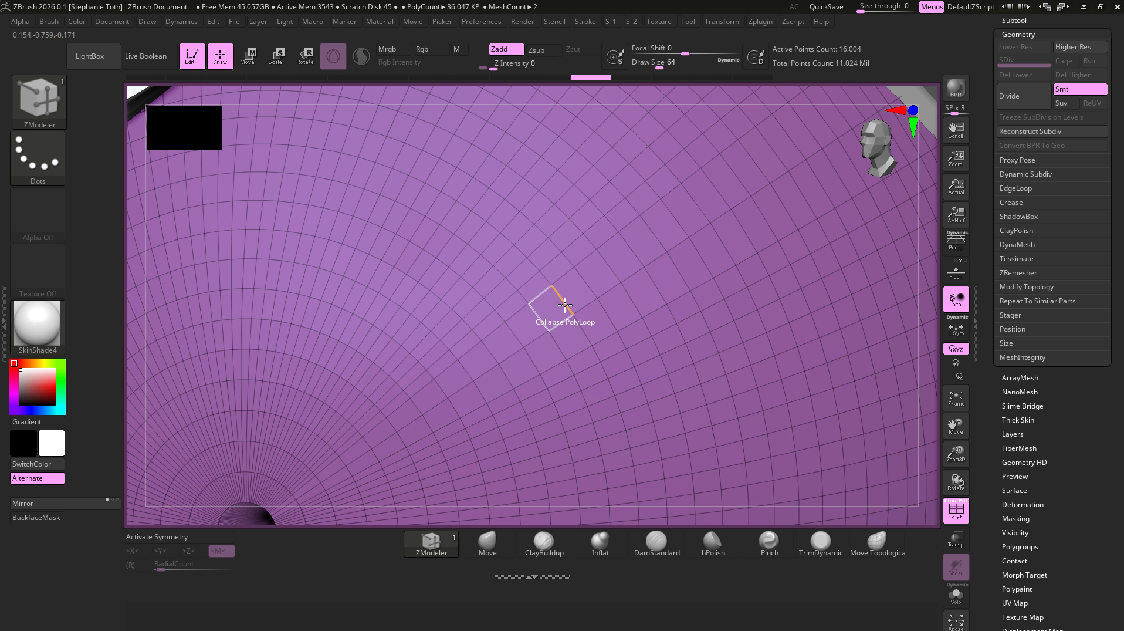
right_click_drag(340, 391, 613, 226, "alt")
right_click_drag(512, 292, 669, 299, "ctrl")
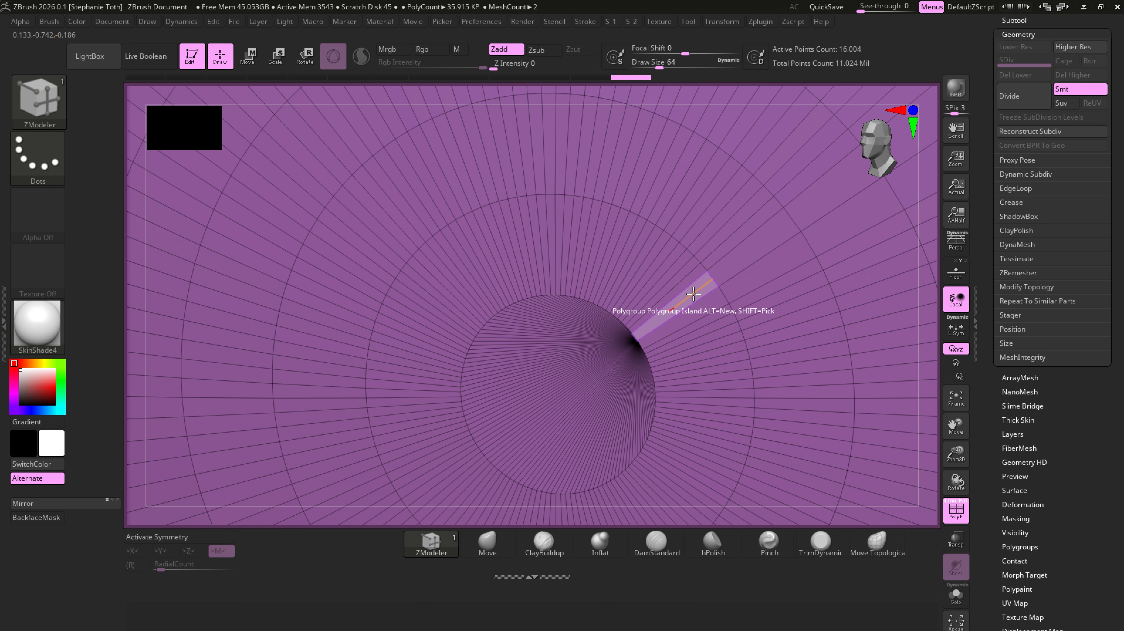
key("ctrl+z")
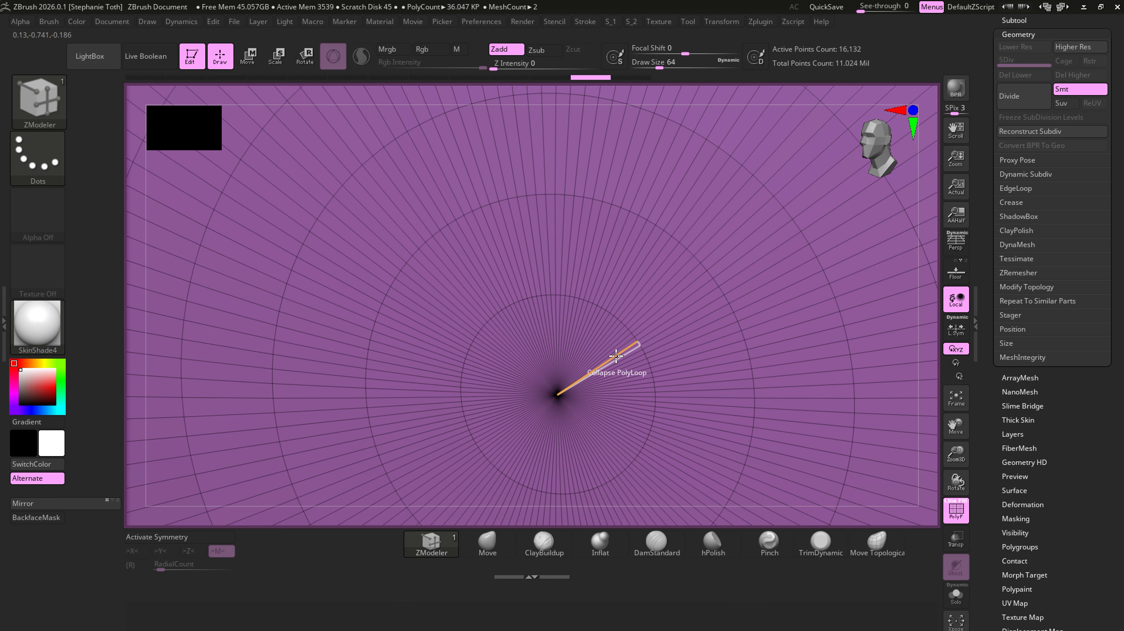
- Set the ZModeler polygon action to Delete with Polyloop as its target, and try deleting a ring of polygons near the eyeball's pole
key("space")
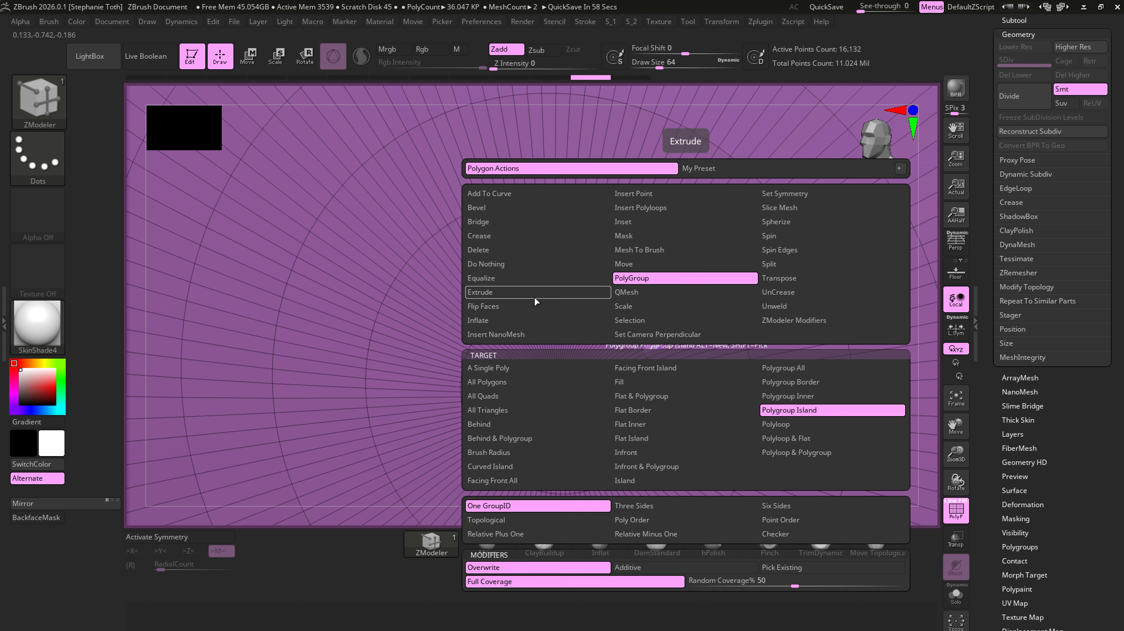
left_click(537, 249)
left_click(782, 438)
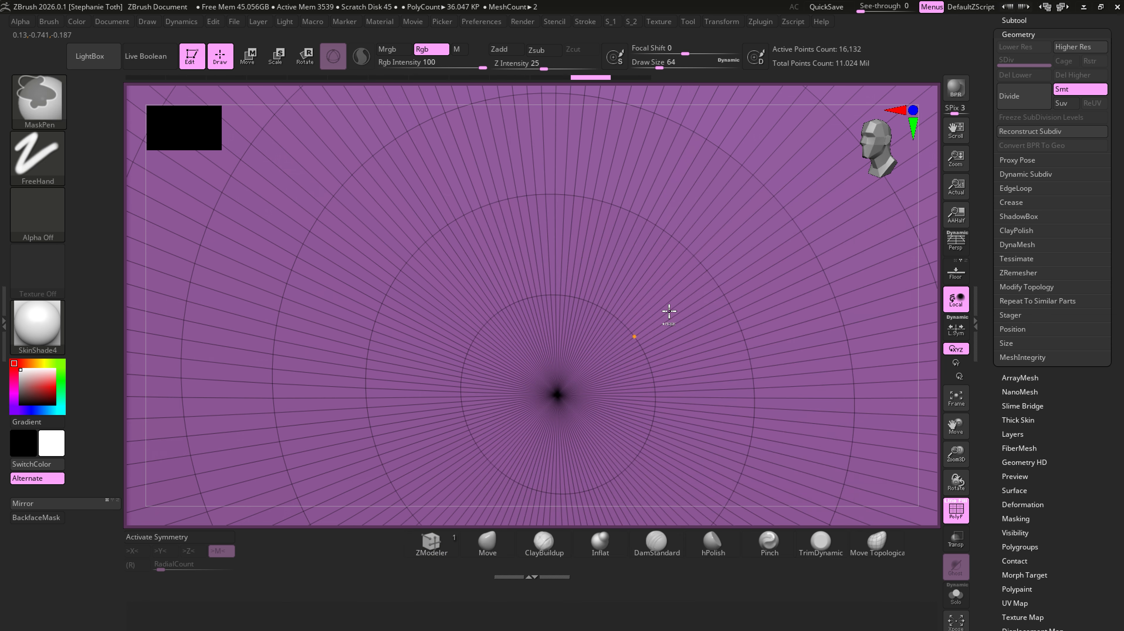
right_click_drag(667, 314, 904, 422, "ctrl")
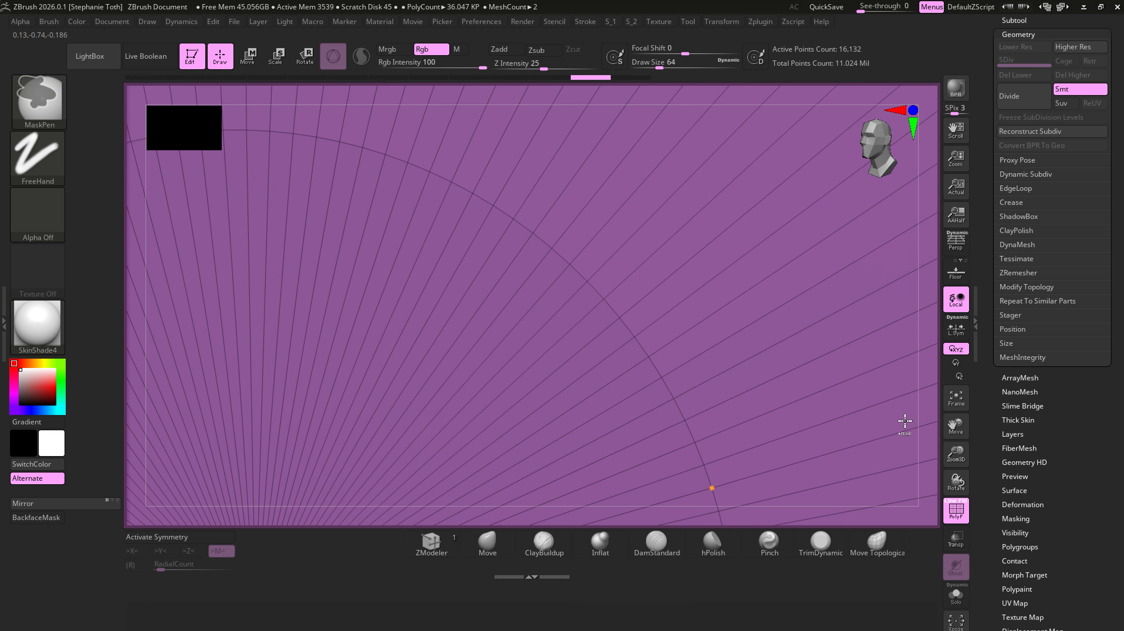
left_click(870, 264)
right_click_drag(870, 264, 617, 67, "ctrl")
right_click_drag(741, 364, 657, 376, "alt")
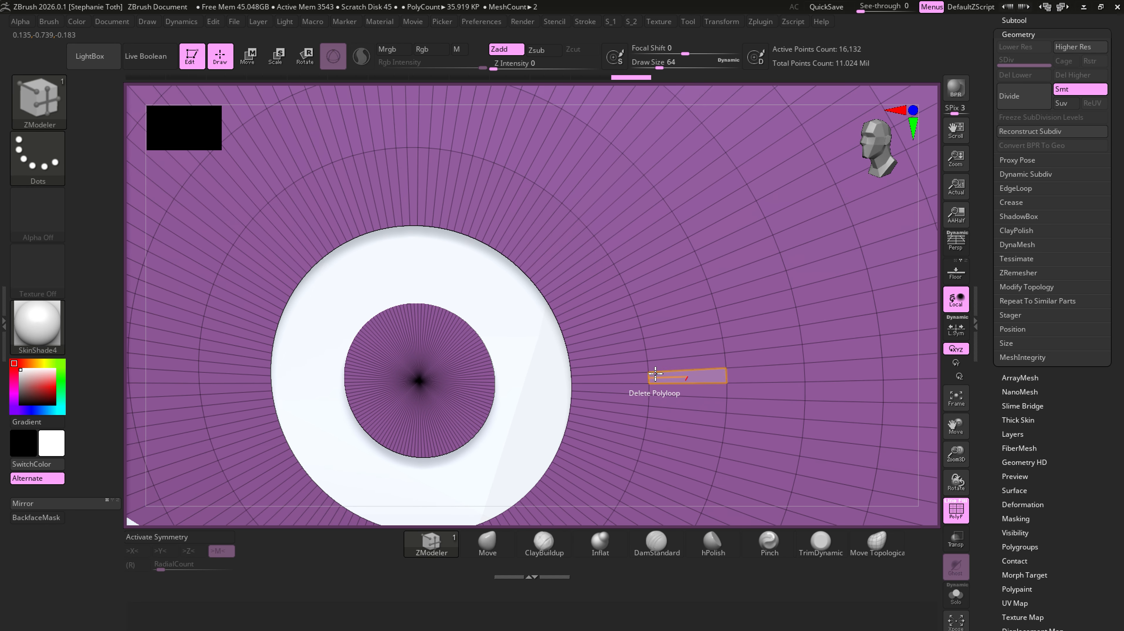
- Try collapsing neighbouring radial edge loops beside the open ring, and undo these collapses together with the ring deletion
left_click(635, 311)
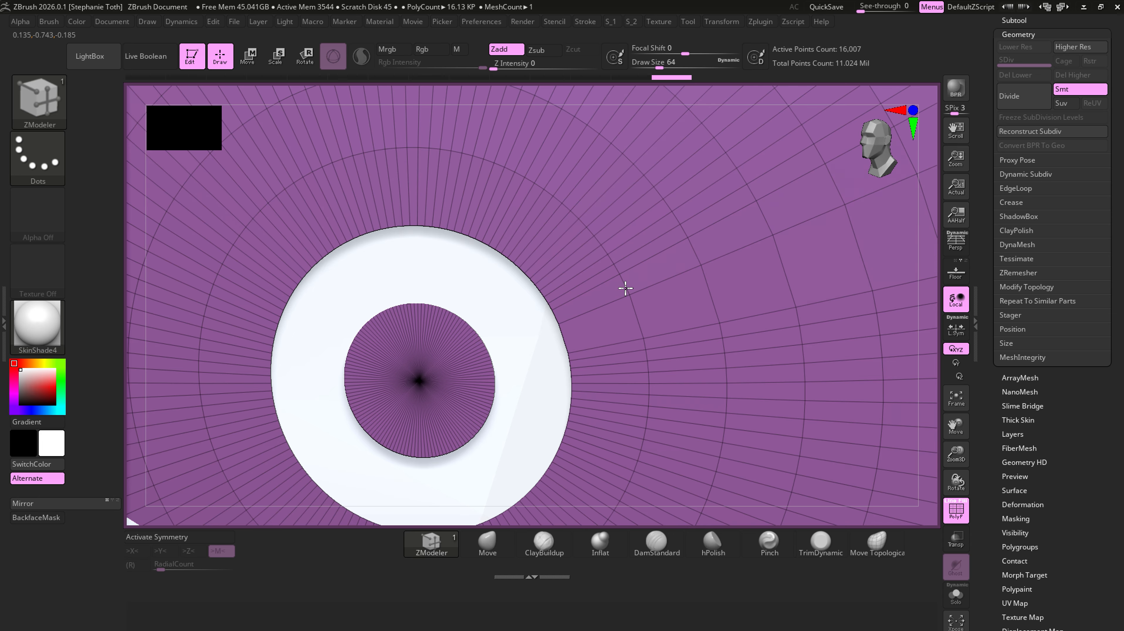
left_click(615, 265)
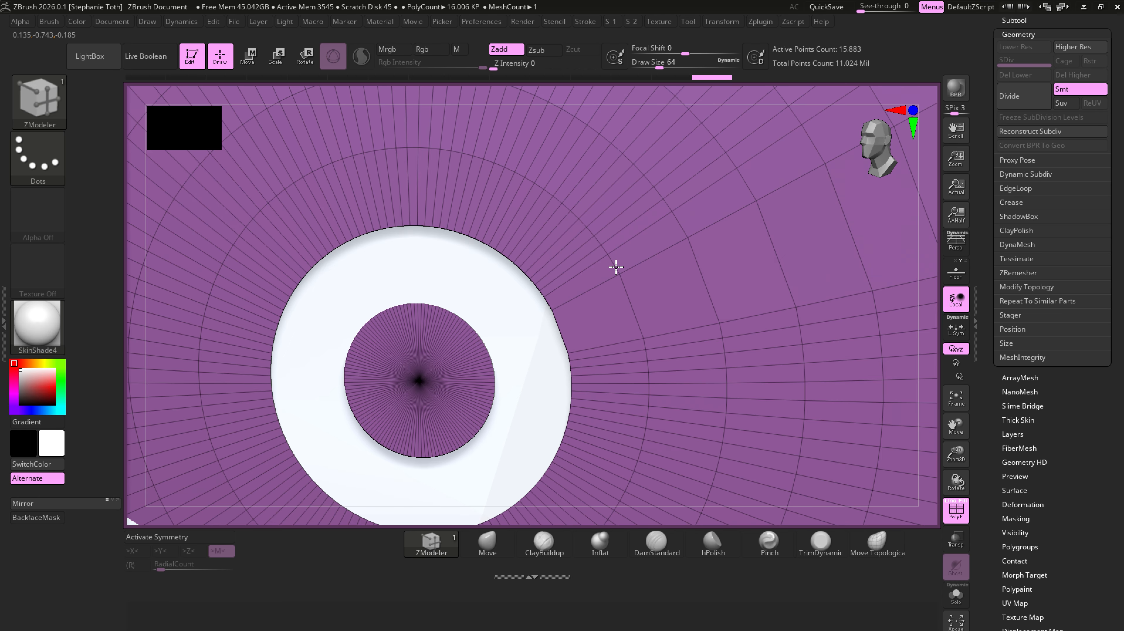
left_click(614, 265)
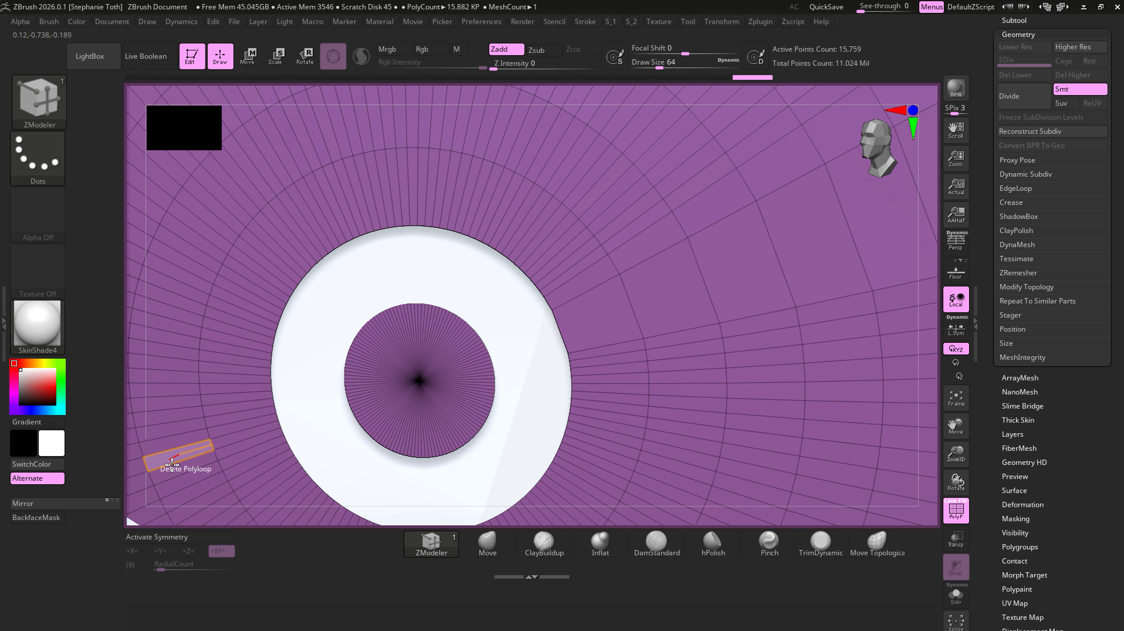
key("ctrl+z")
key("ctrl+z")
key("ctrl+z")
key("ctrl+z")
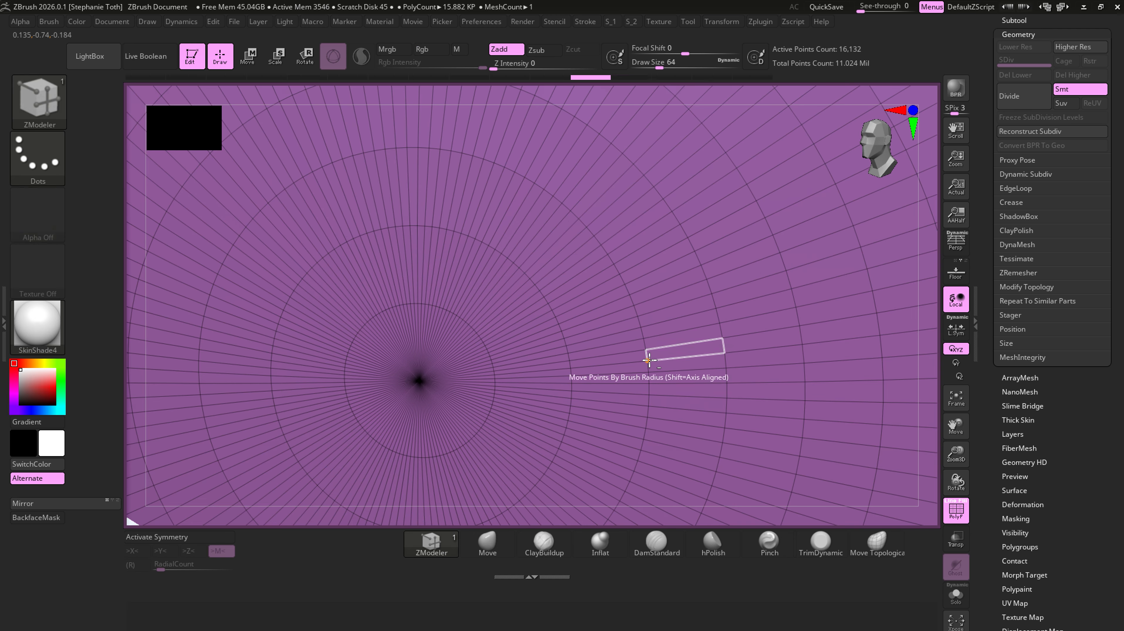
- Collapse alternate concentric polyloops outward from the eyeball's front pole
mouse_move(647, 358)
right_mouse_down("ctrl")
mouse_move(399, 302)
mouse_move(501, 365)
mouse_move(409, 391)
right_mouse_up("ctrl")
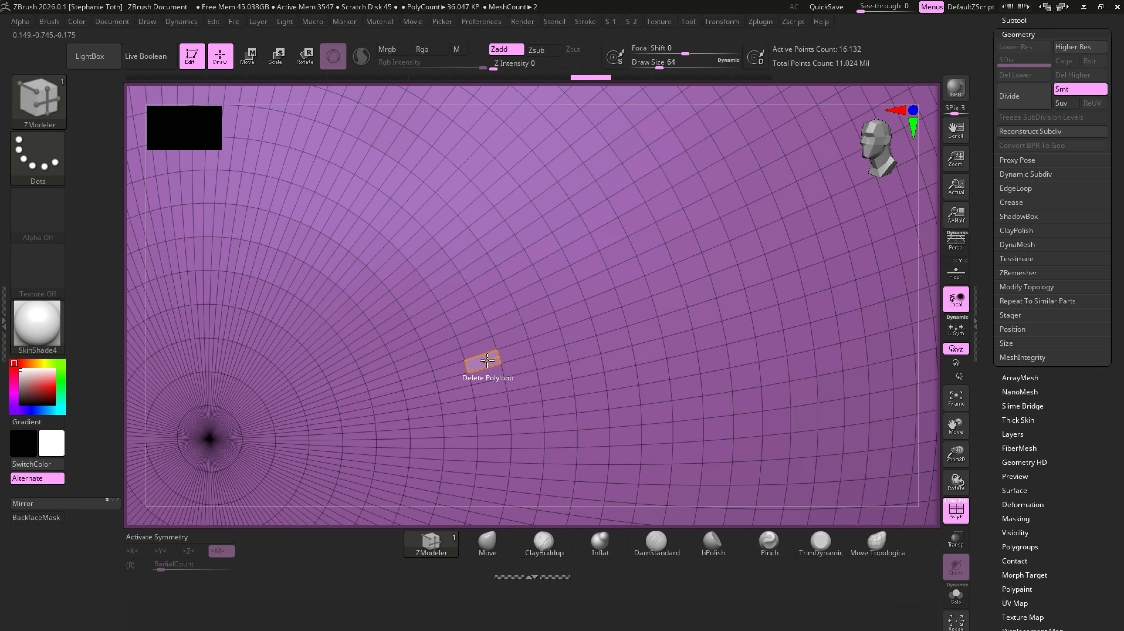
left_click(422, 363)
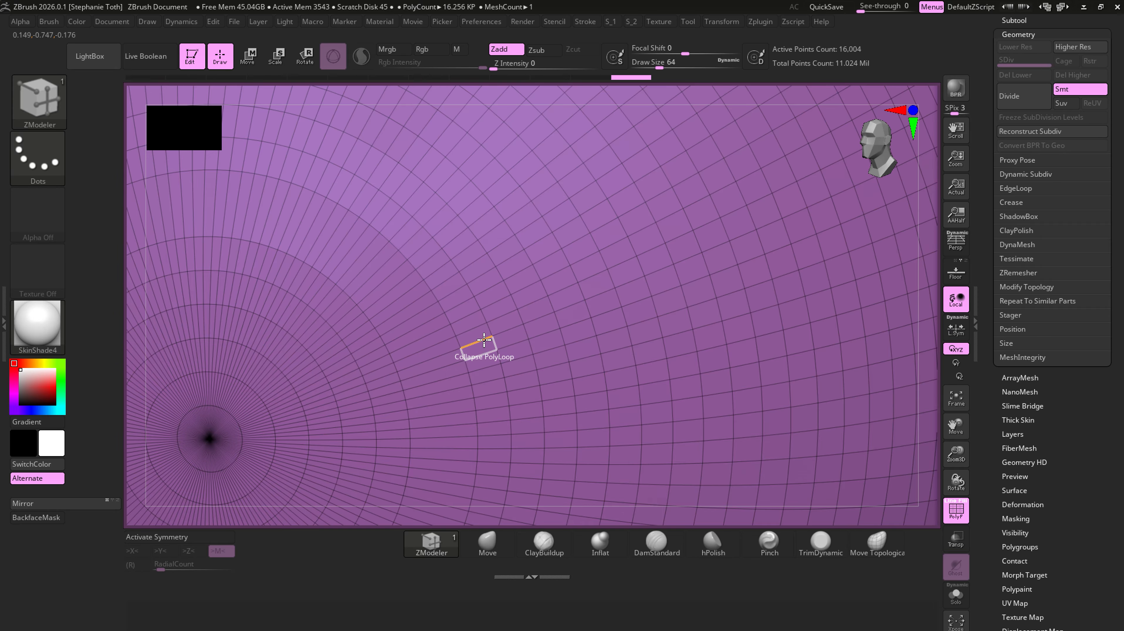
left_click(542, 318)
left_click(601, 295)
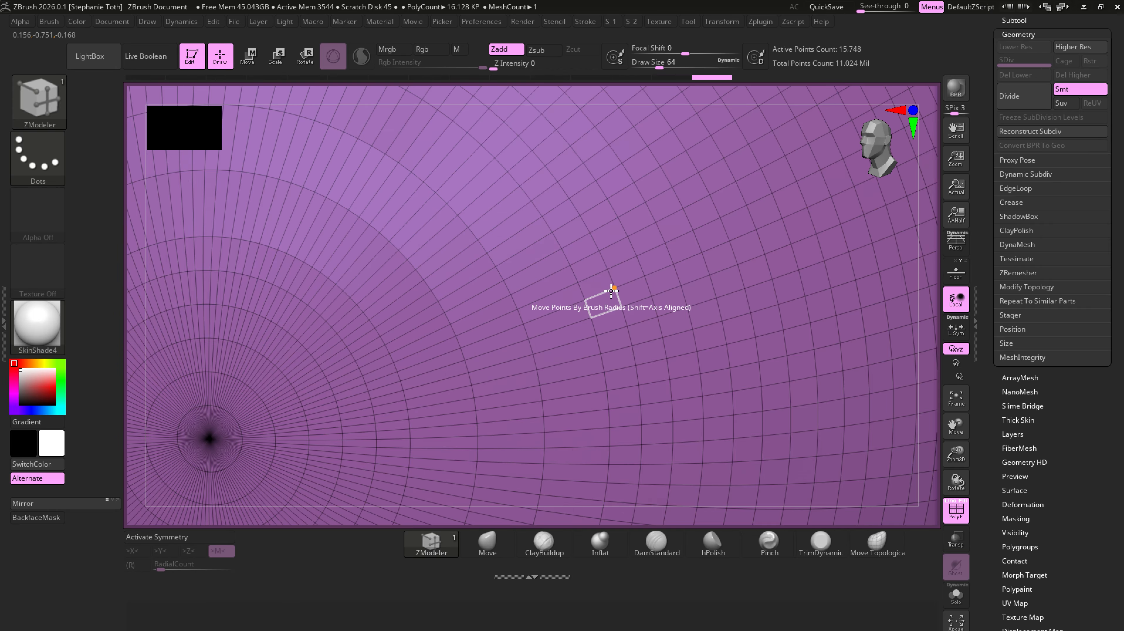
left_click(657, 260)
left_click(667, 267)
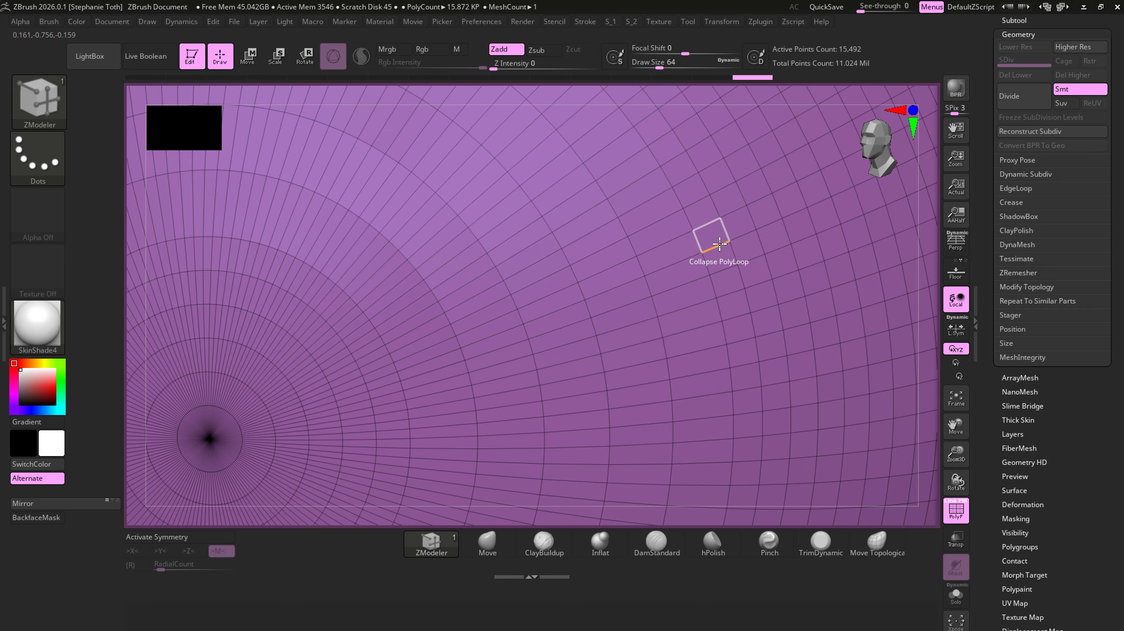
left_click(721, 243)
right_click_drag(722, 319, 477, 293, "ctrl")
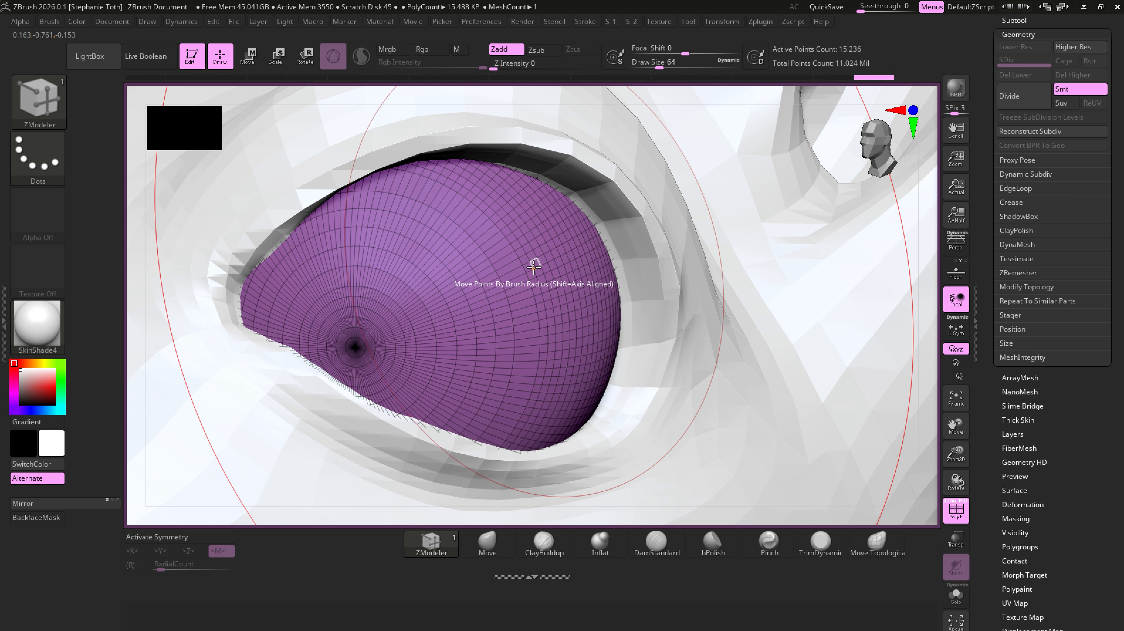
- Continue collapsing every second concentric polyloop across the eyeball's outer side toward the eyelid edge
left_click(524, 277)
right_click_drag(927, 499, 335, 331, "ctrl")
left_click(373, 299)
left_click(424, 279)
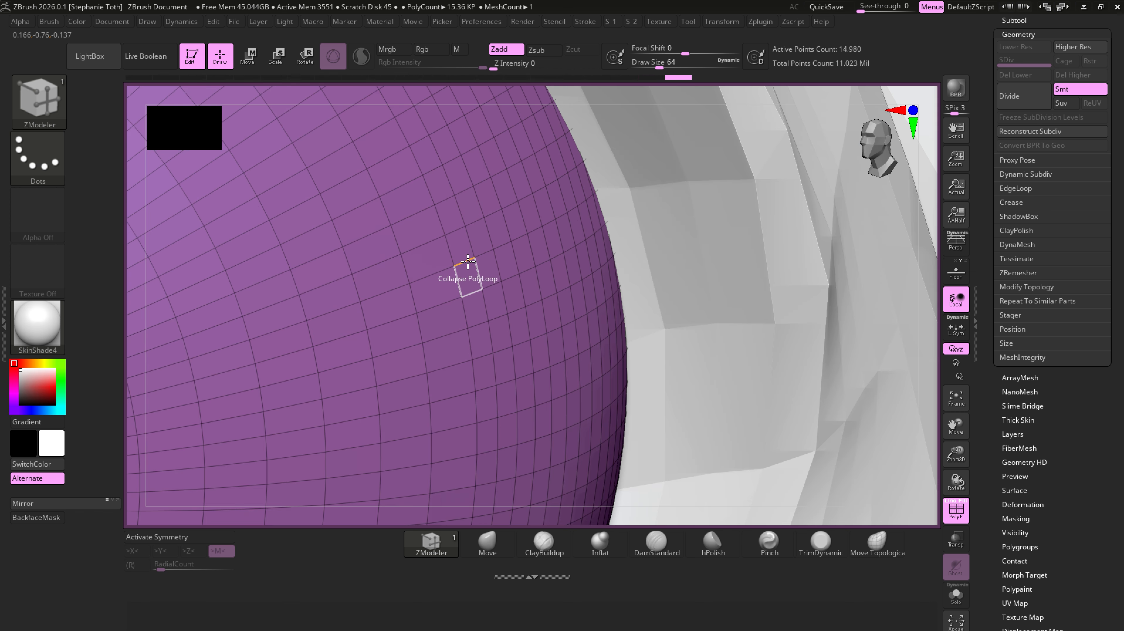
left_click(467, 261)
left_click(504, 244)
- Isolate the eyes subtool and collapse alternate polyloops on the eyeball's side beyond the eyelid
key("alt+s")
right_click_drag(505, 244, 570, 251)
left_click(577, 260)
left_click(637, 245)
left_click(701, 232)
left_click(769, 218)
- Collapse alternate polyloops around the middle of the eyeball toward its back half
right_click_drag(769, 218, 490, 329, "alt")
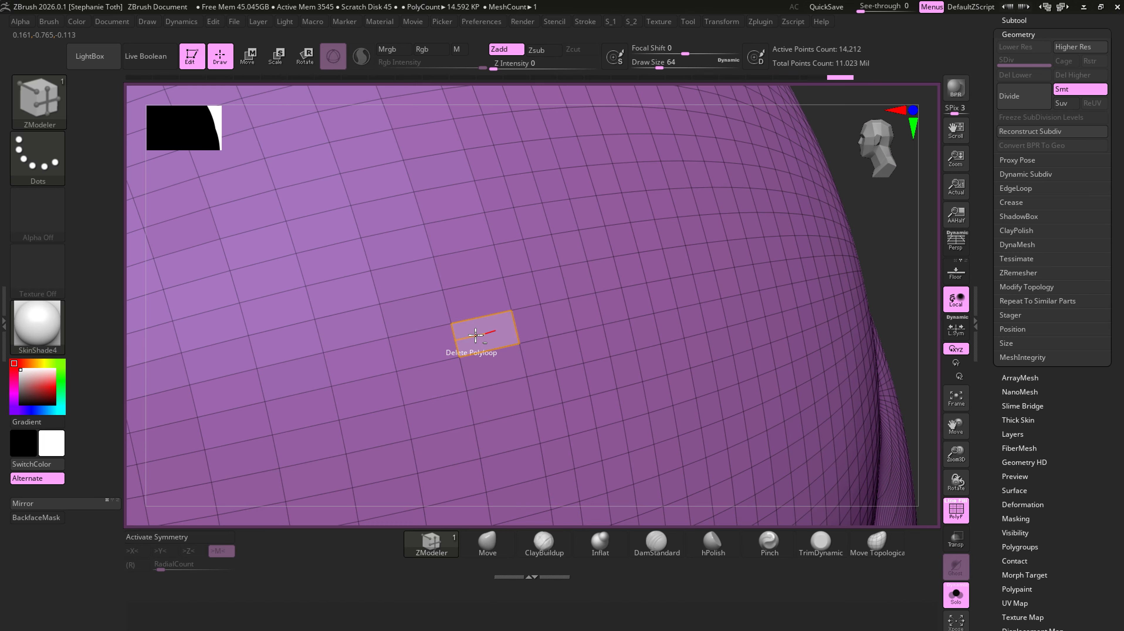
left_click(579, 304)
left_click(599, 294)
left_click(639, 285)
right_click_drag(639, 285, 574, 294)
left_click(577, 296)
left_click(643, 286)
left_click(720, 277)
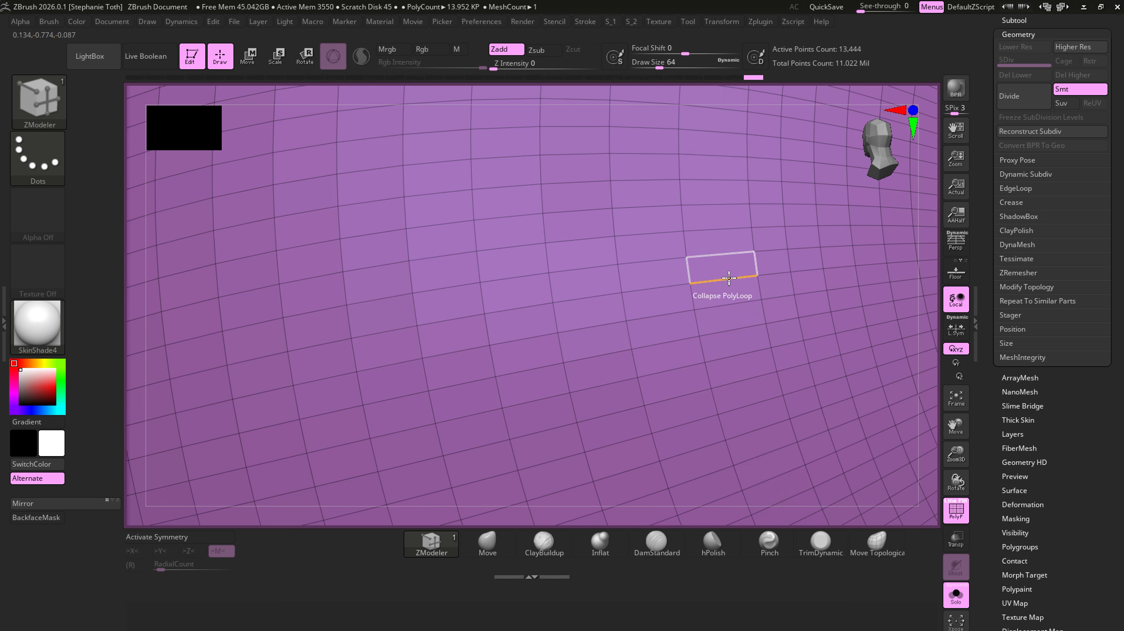
left_click(791, 270)
- Collapse the remaining alternate polyloops on the eyeball's back half up to the rear pole
right_click_drag(810, 269, 497, 302, "alt")
left_click(530, 301)
left_click(593, 301)
left_click(654, 298)
left_click(713, 295)
left_click(757, 293)
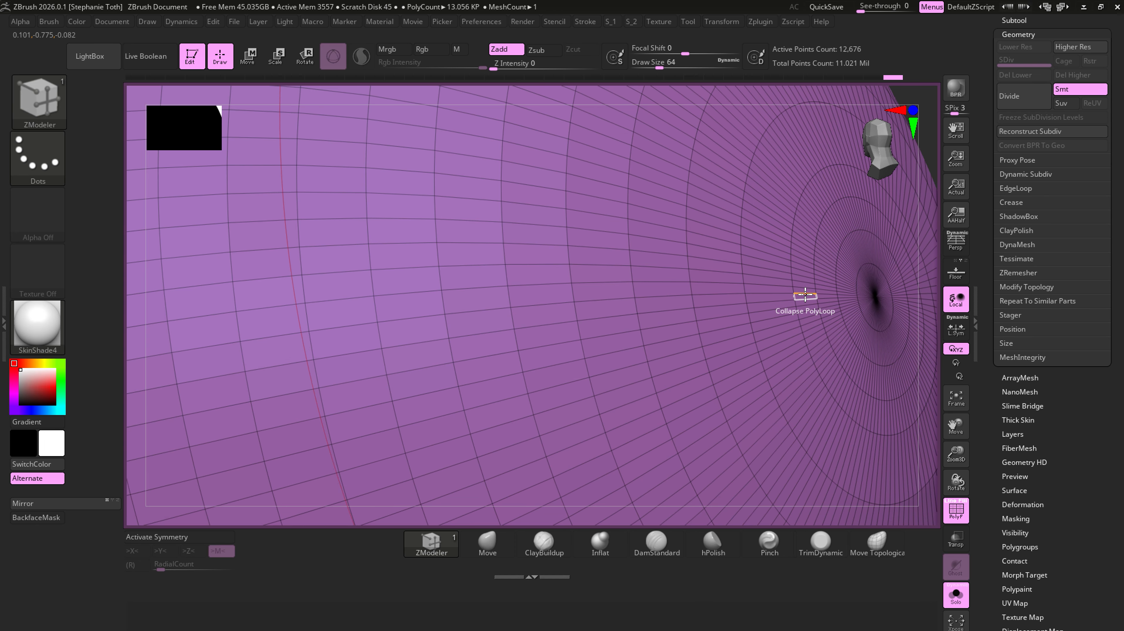
left_click(806, 294)
left_click(783, 294)
- Inspect the reduced mesh around the eyeball's front pole, and return to the whole character without isolation or wireframe
right_click_drag(787, 294, 618, 283, "ctrl")
right_click_drag(619, 283, 490, 360)
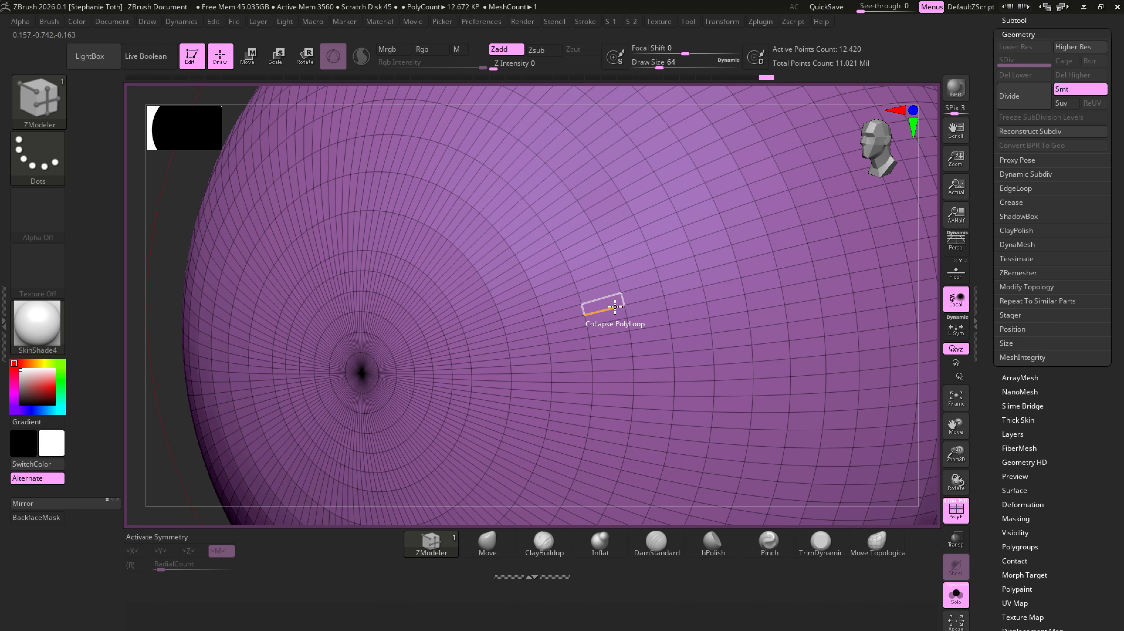
left_click(582, 306)
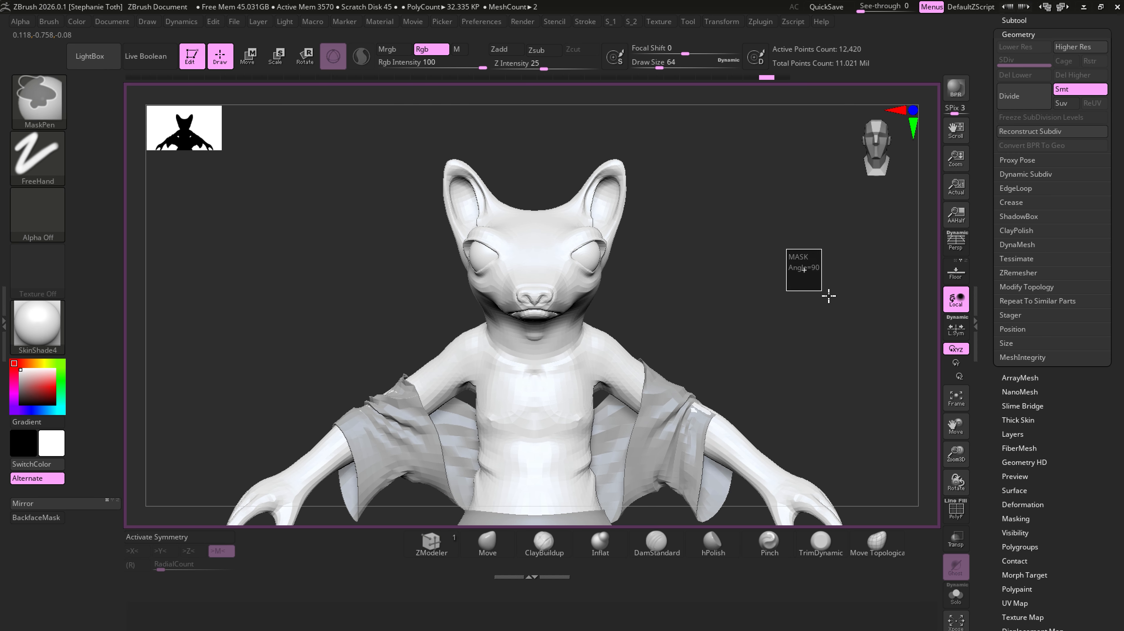
left_click_drag(829, 296, 832, 299, "ctrl")
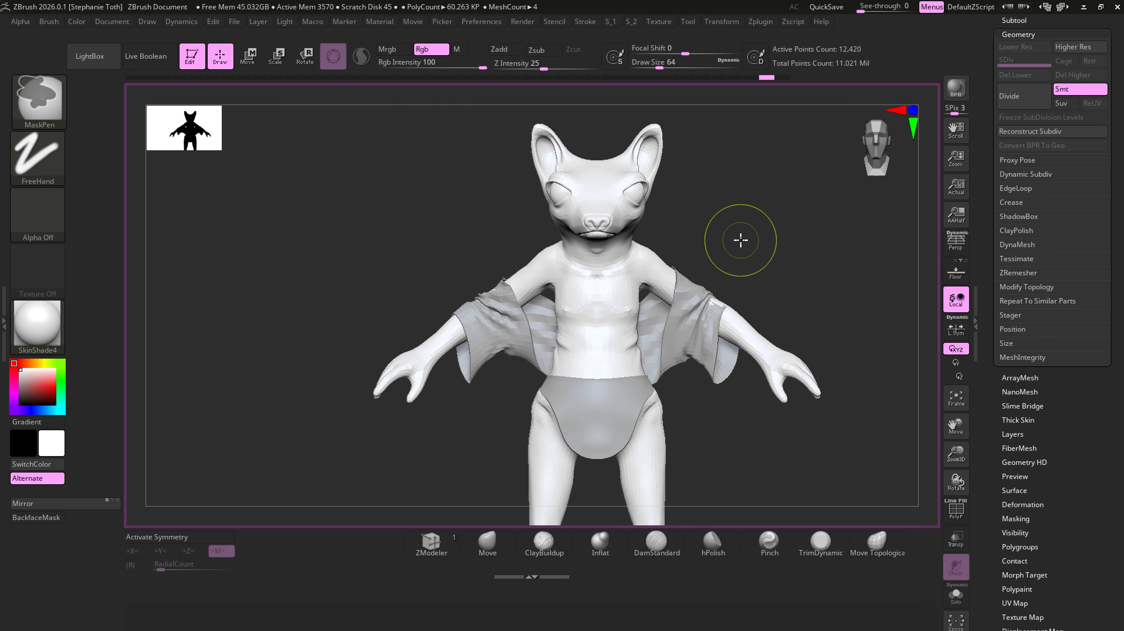
mouse_move(803, 454)
right_mouse_down("ctrl")
mouse_move(779, 439)
mouse_move(803, 427)
right_mouse_up("ctrl")
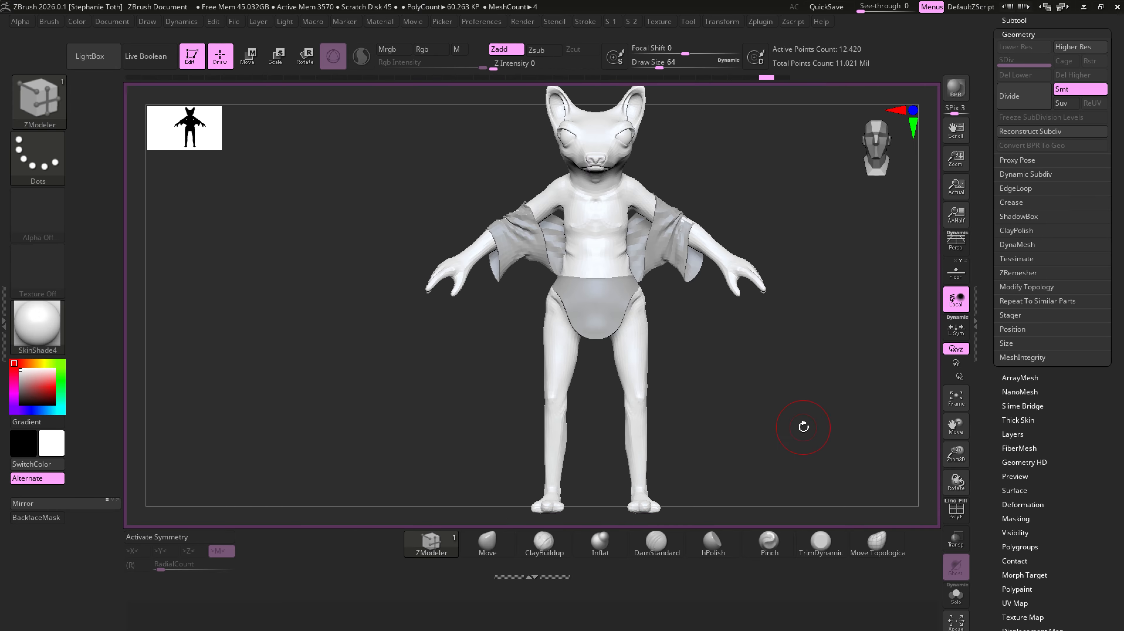
- Rename the jacket subtool Extract1 as Jacket_low
left_click(1015, 20)
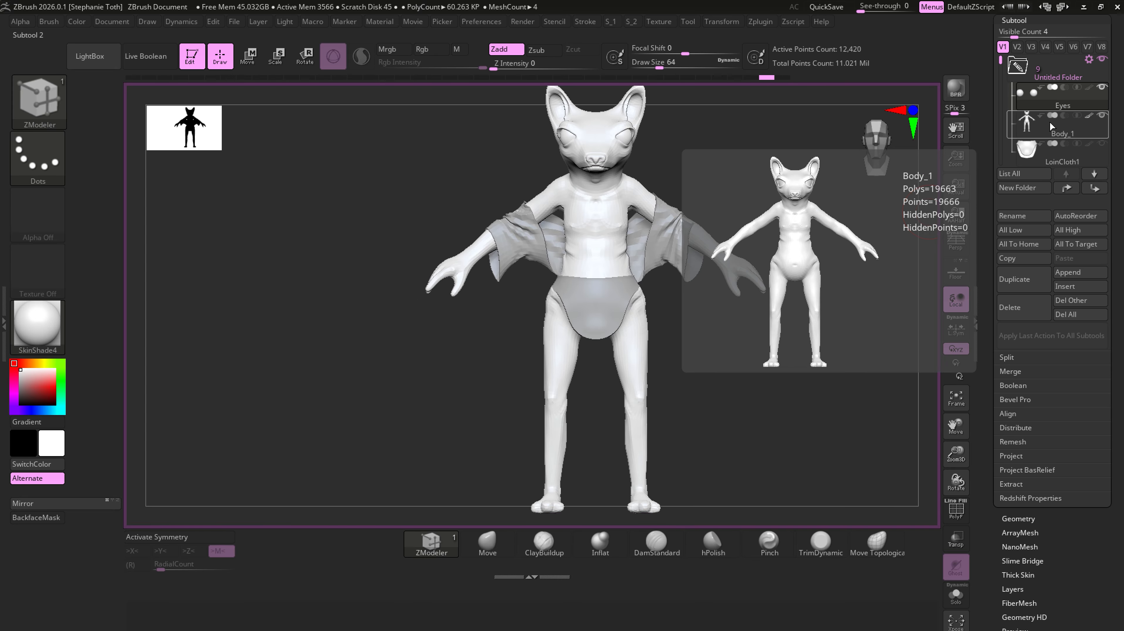
left_click(1055, 110)
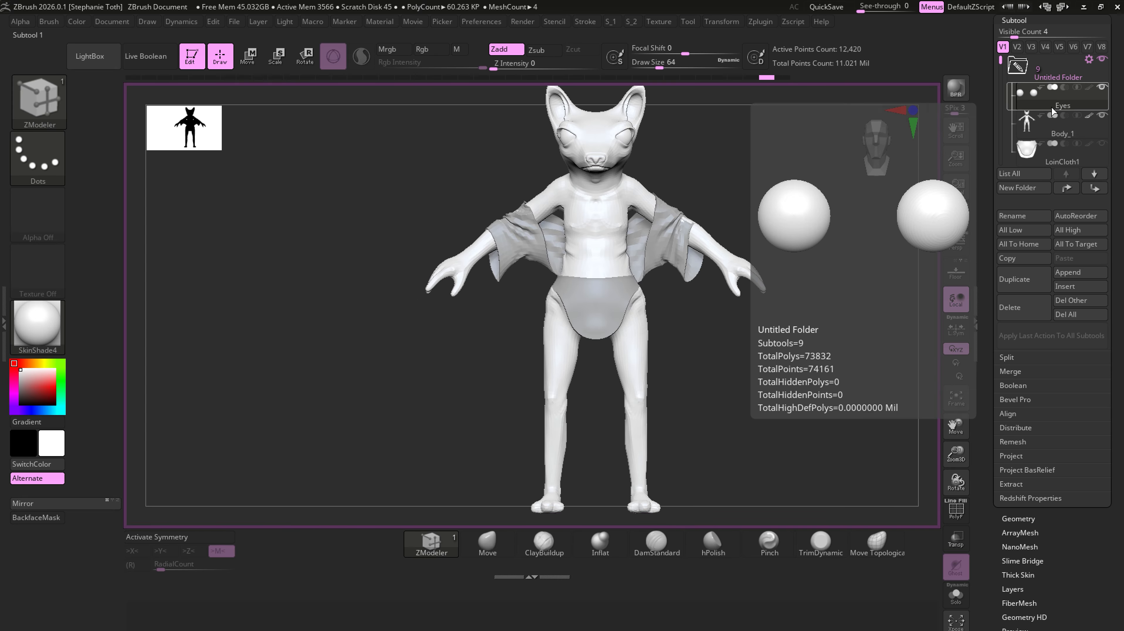
left_click_drag(1003, 65, 1002, 90)
left_click(1052, 164)
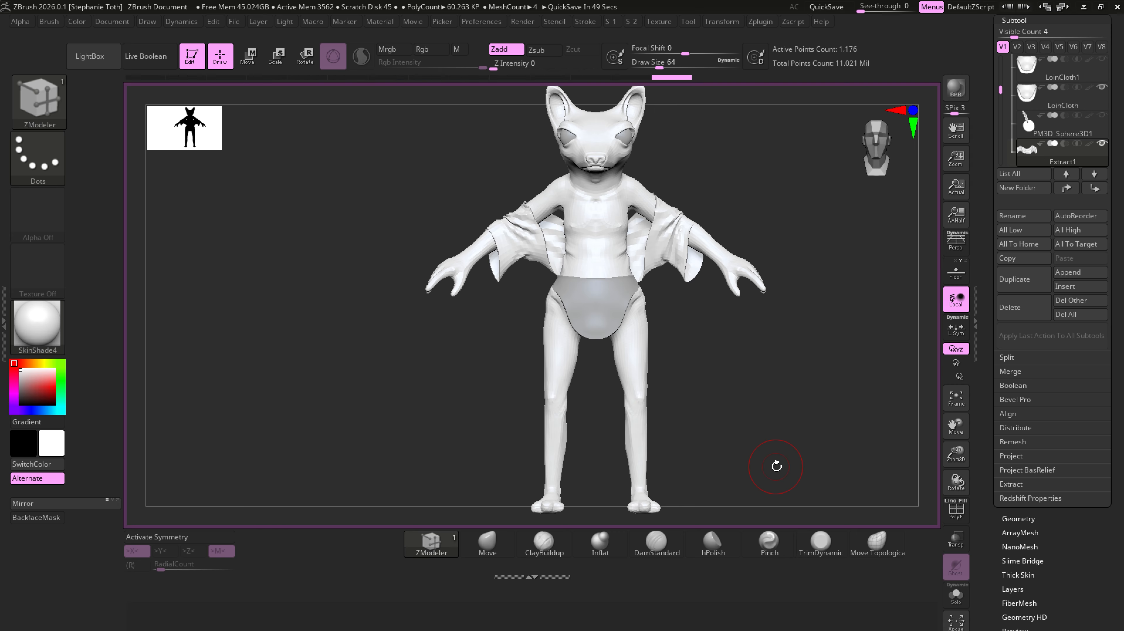
left_click(1036, 220)
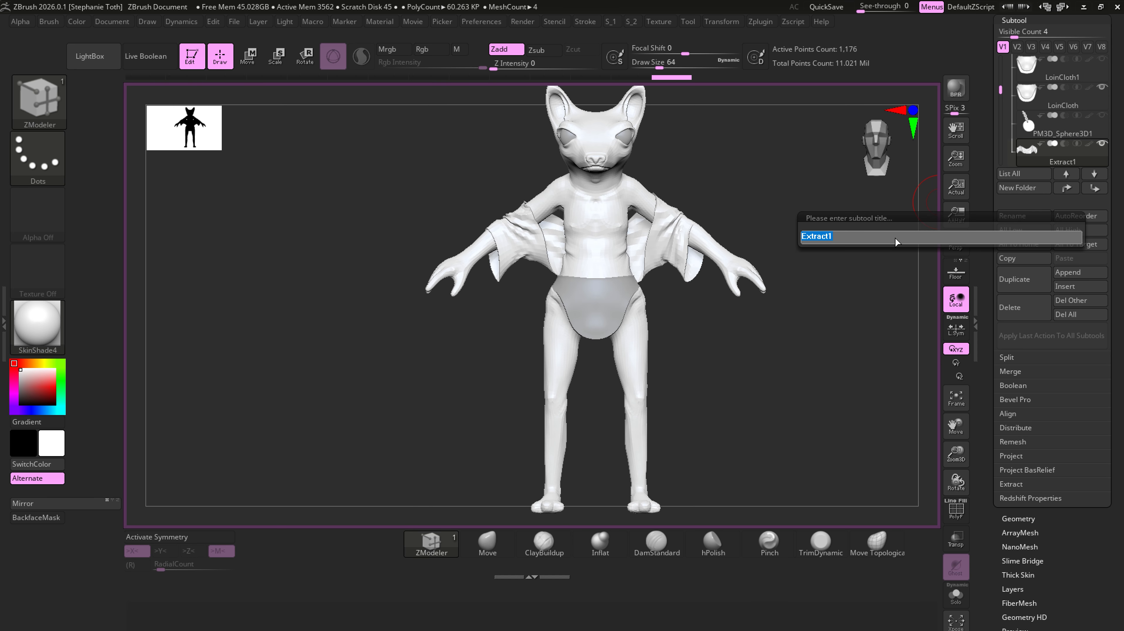
key("shift")
type("Ja")
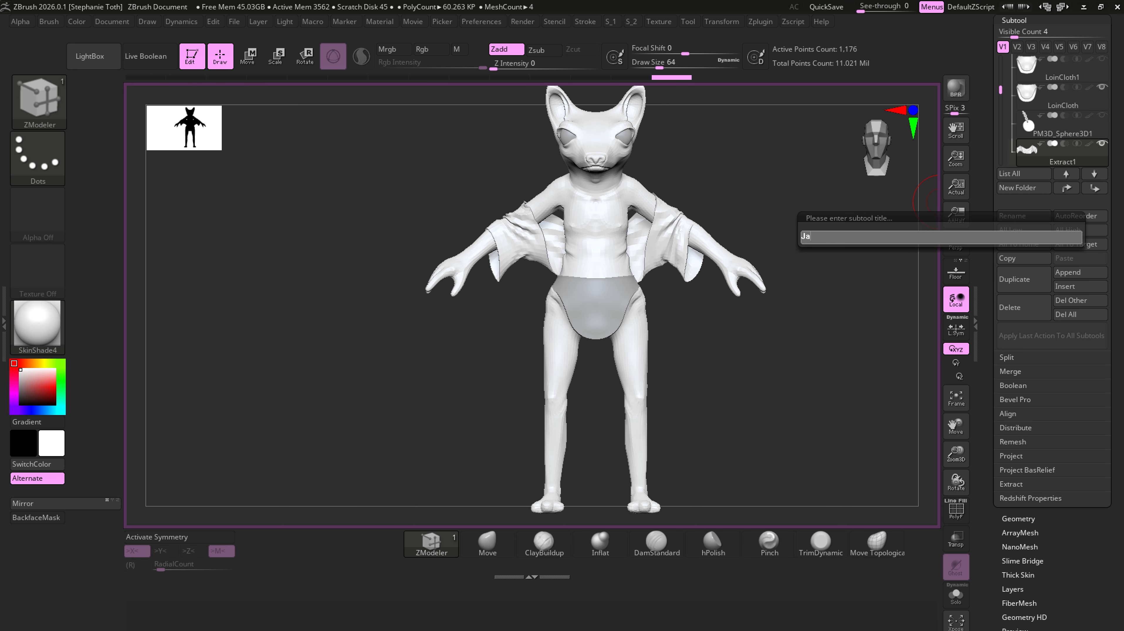
type("cket_")
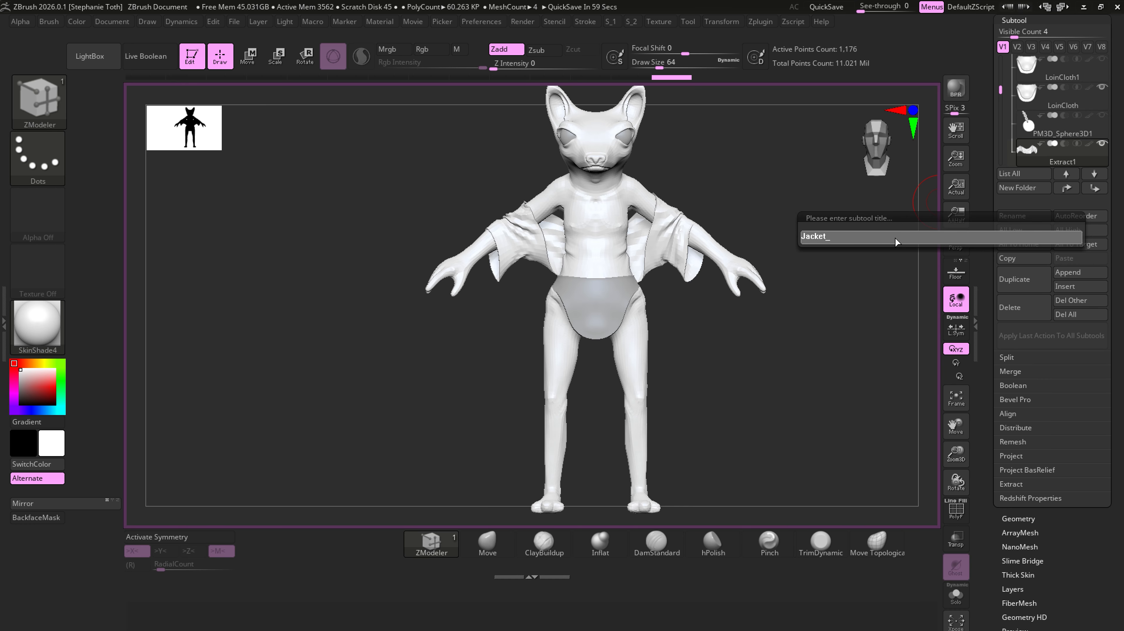
type("low")
key("Return")
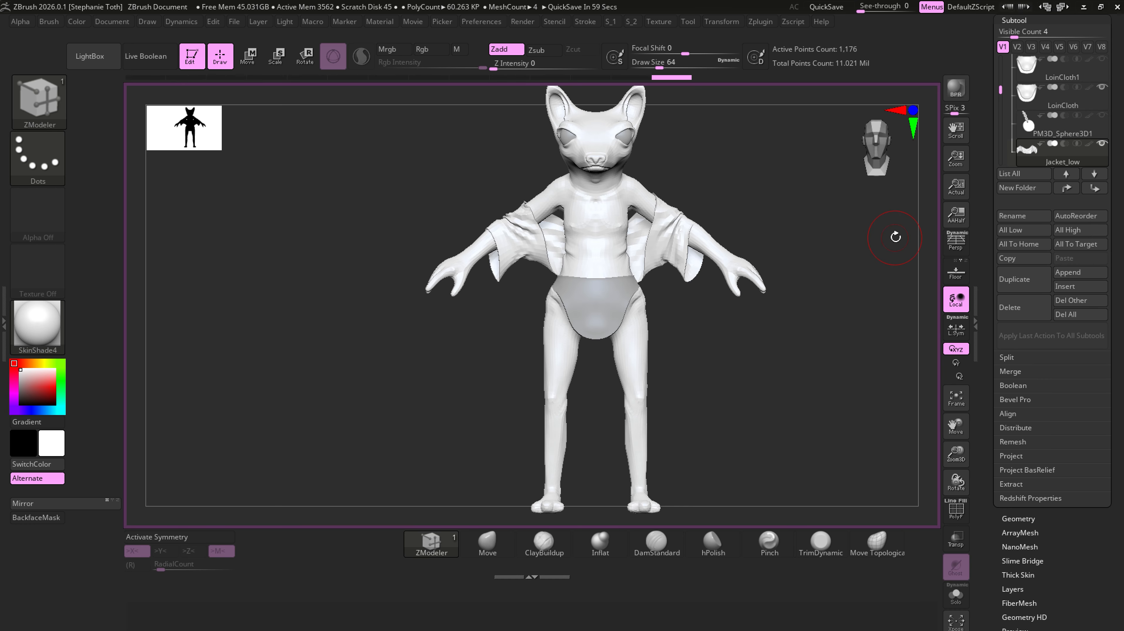
- Rename the visible LoinCloth subtool as LoinCloth_low
left_click(1062, 95)
left_click(1026, 216)
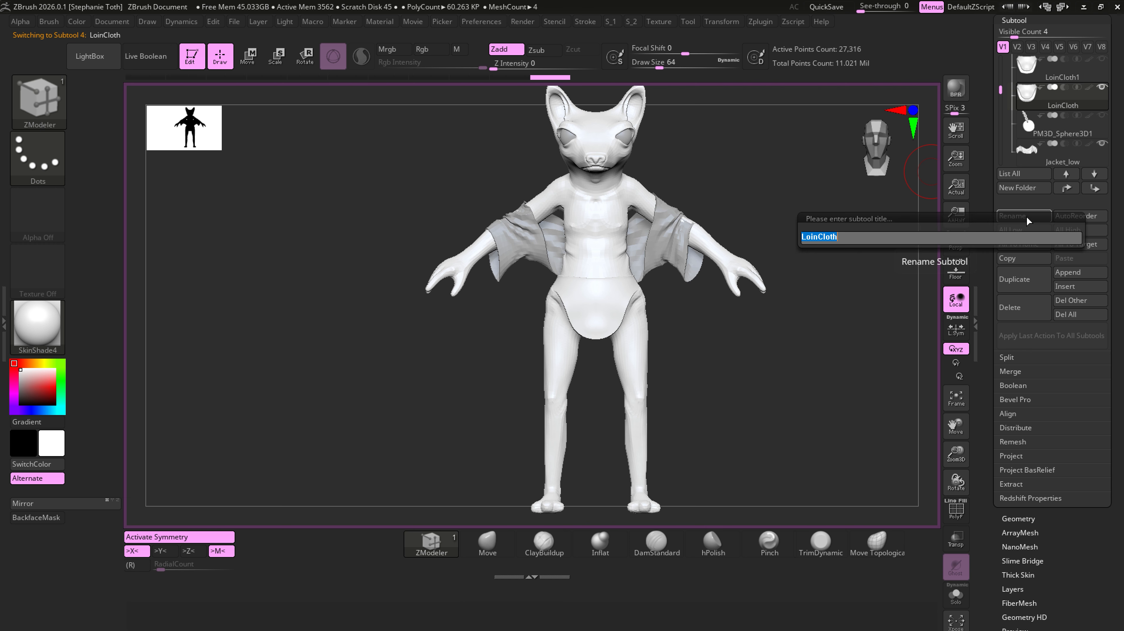
type("_low")
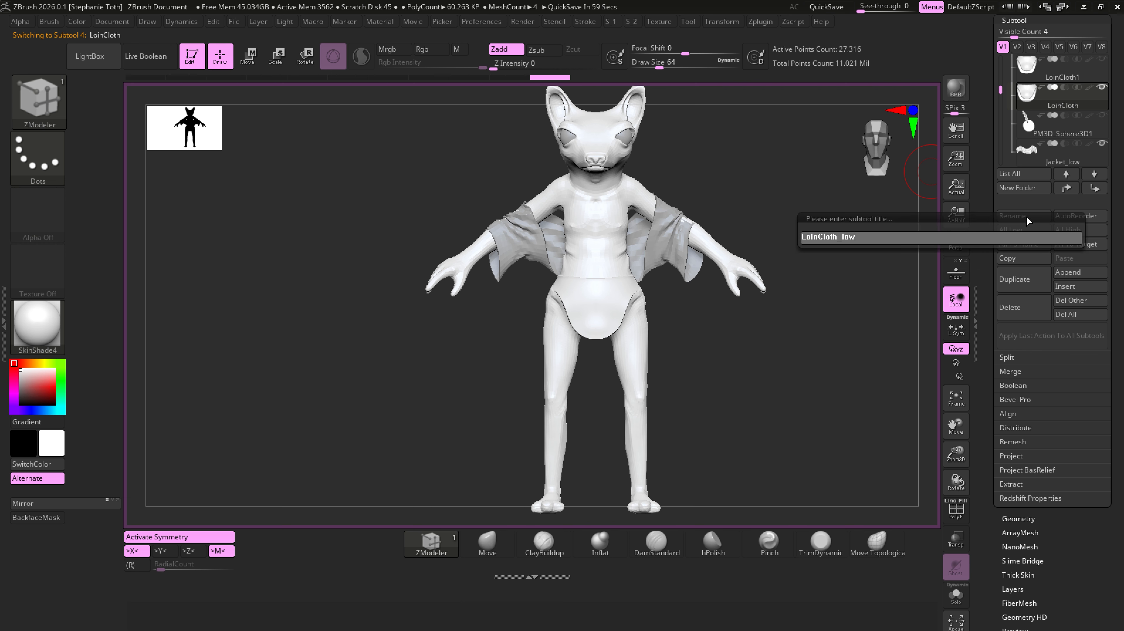
key("Return")
- Rename the Body_1 subtool as Body_low
left_click_drag(1001, 90, 1001, 70)
left_click(1056, 96)
left_click(1034, 215)
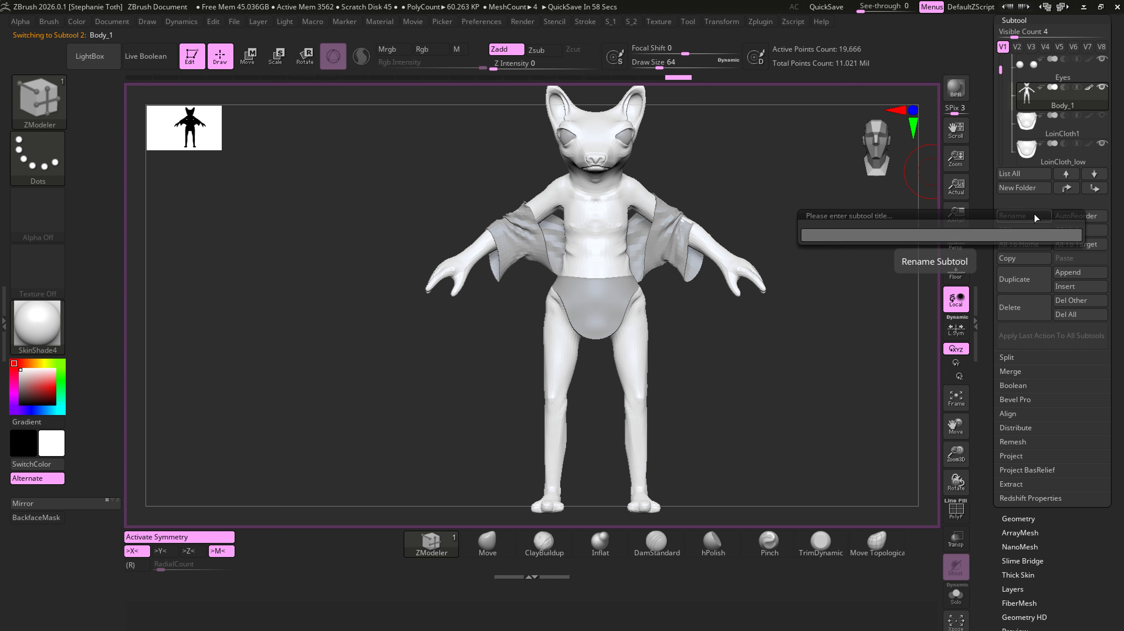
key("Return")
- Rename the Eyes subtool as Eyes_low
left_click(1058, 72)
left_click(1025, 218)
key("Right")
type("_low")
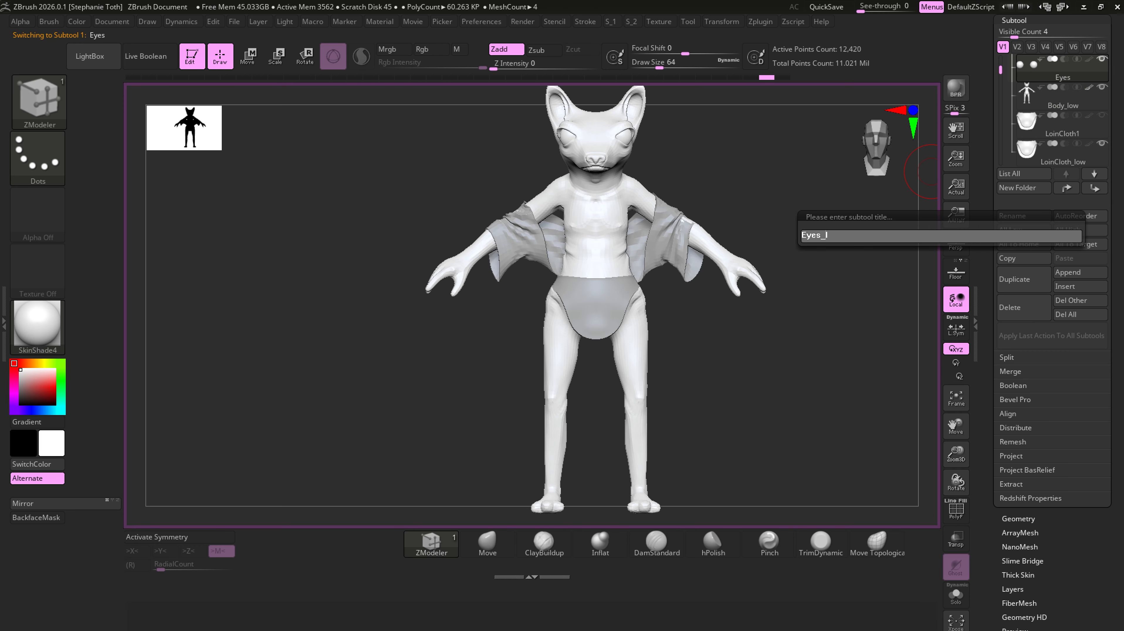
key("Return")
- Set all subtools to their lowest subdivision level and export the visible ones as the FBX file character_low_toUV in Documents
left_click(1060, 101)
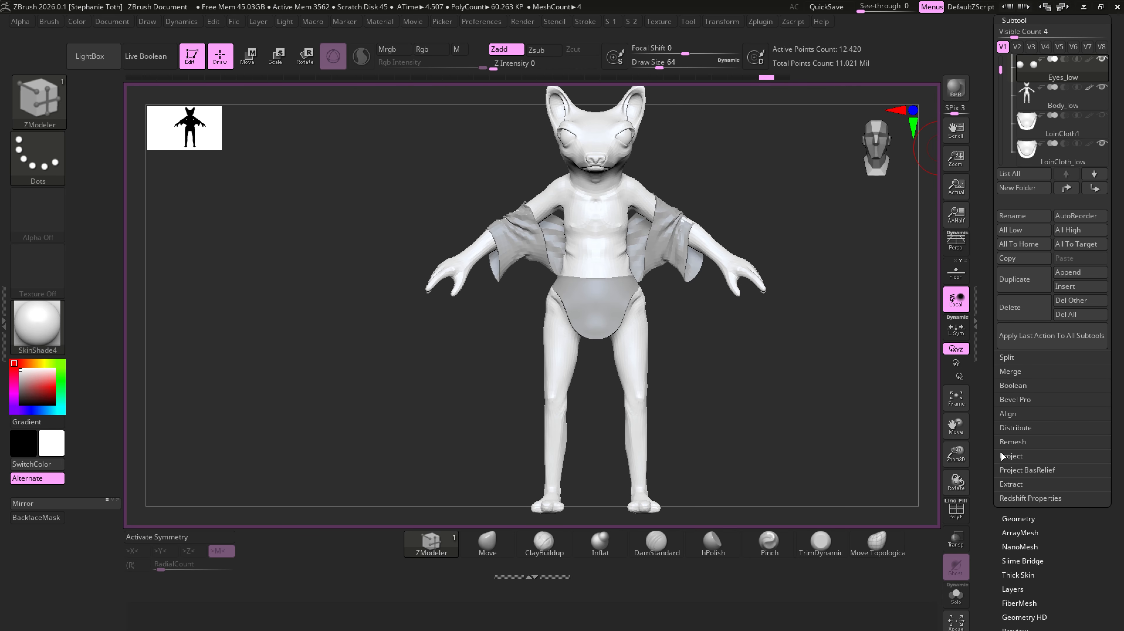
left_click(1012, 231)
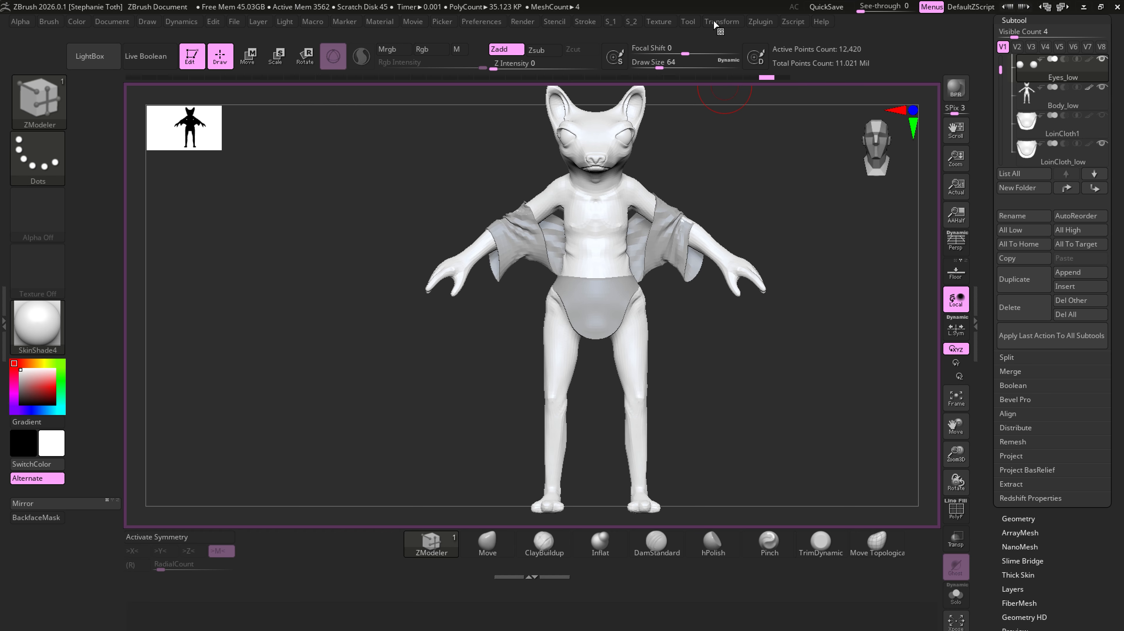
left_click(767, 22)
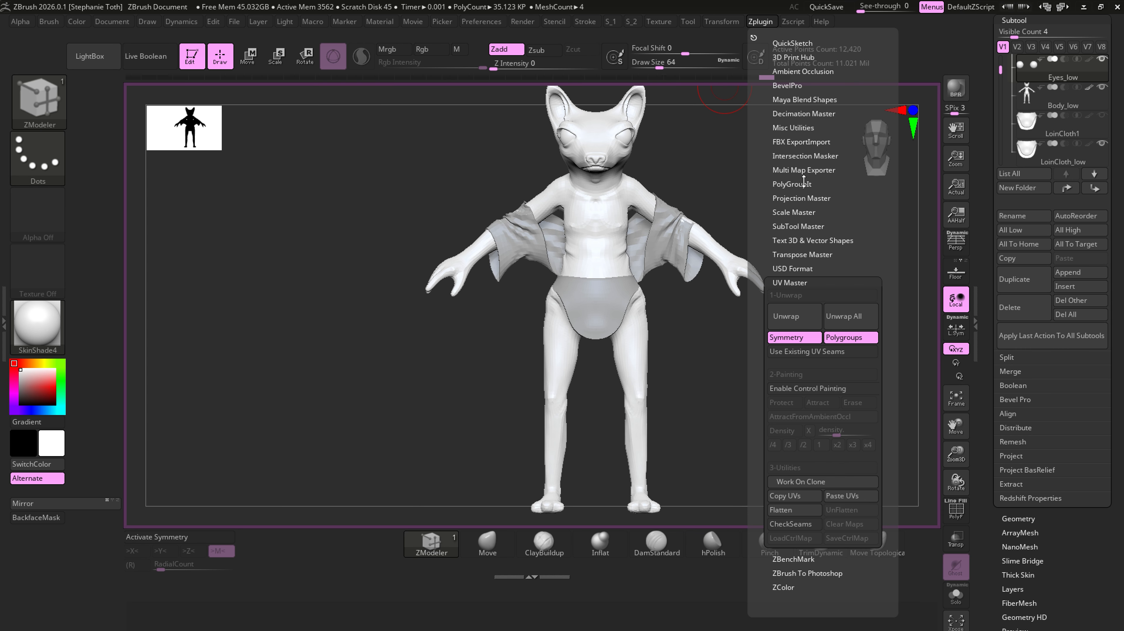
left_click(789, 141)
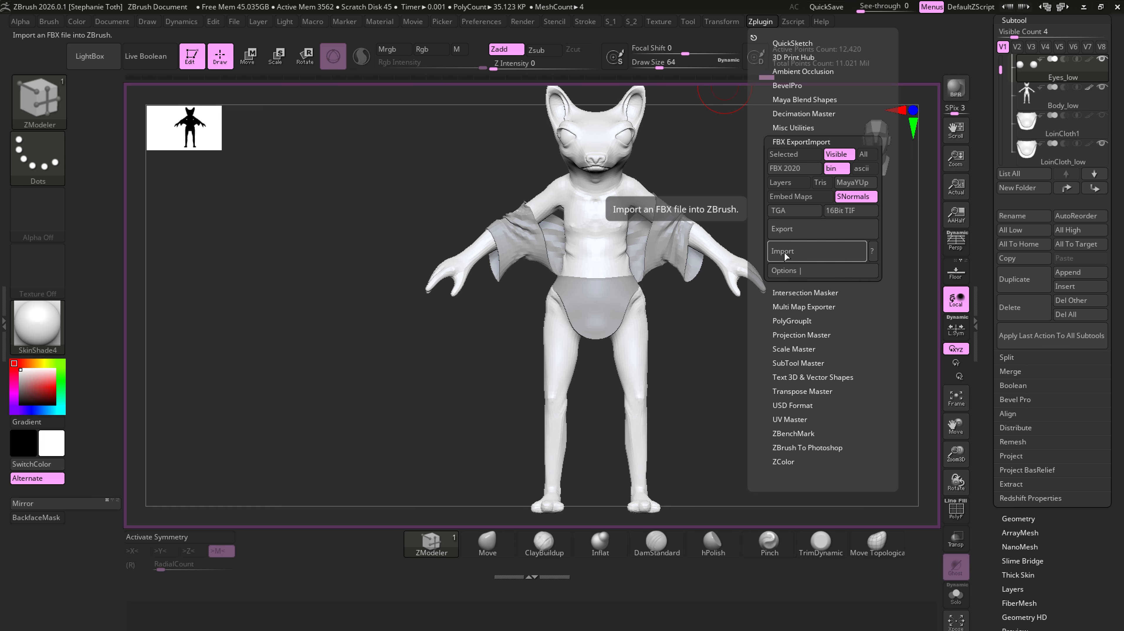
left_click(786, 229)
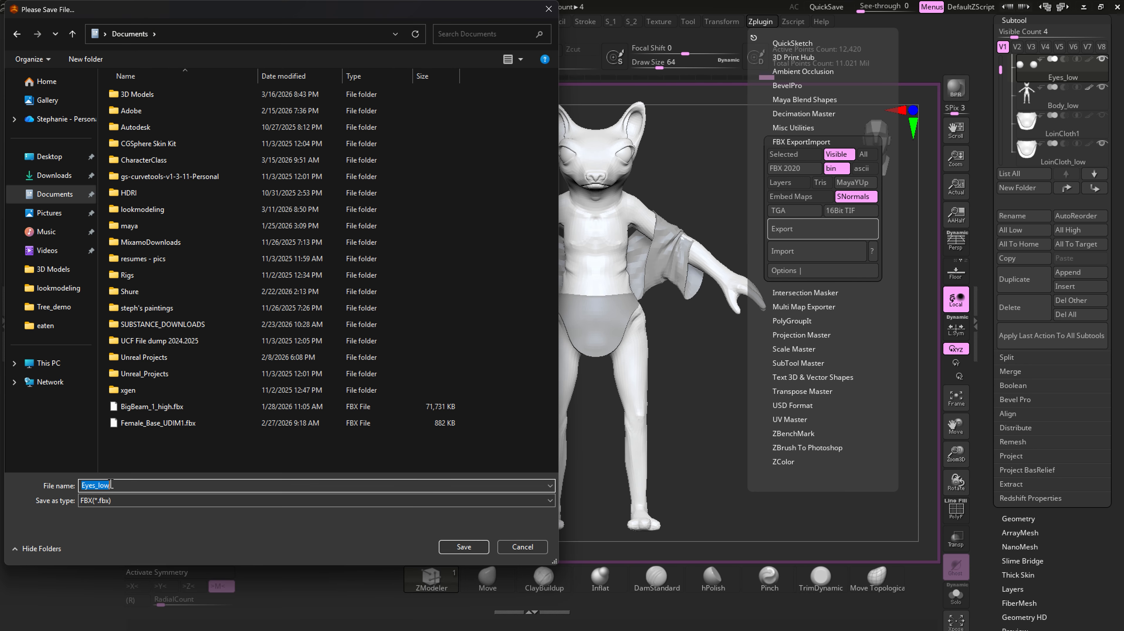
type("character_low_toUV")
left_click(464, 547)
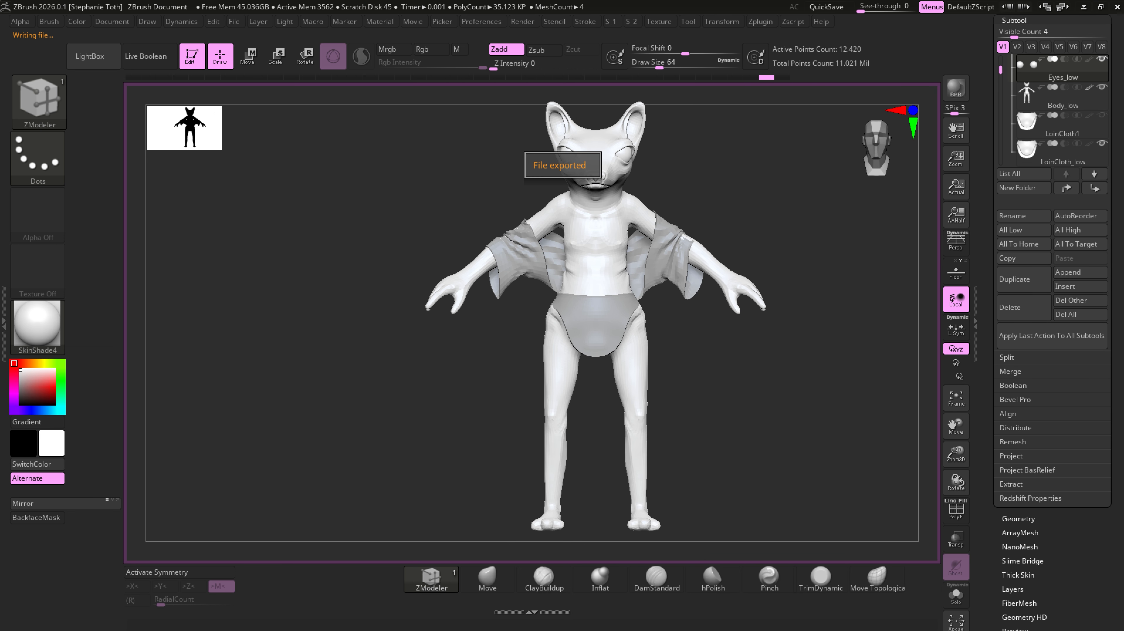
- Raise all subtools to their highest subdivision level and rename the body subtool as Body_high
left_click(1079, 230)
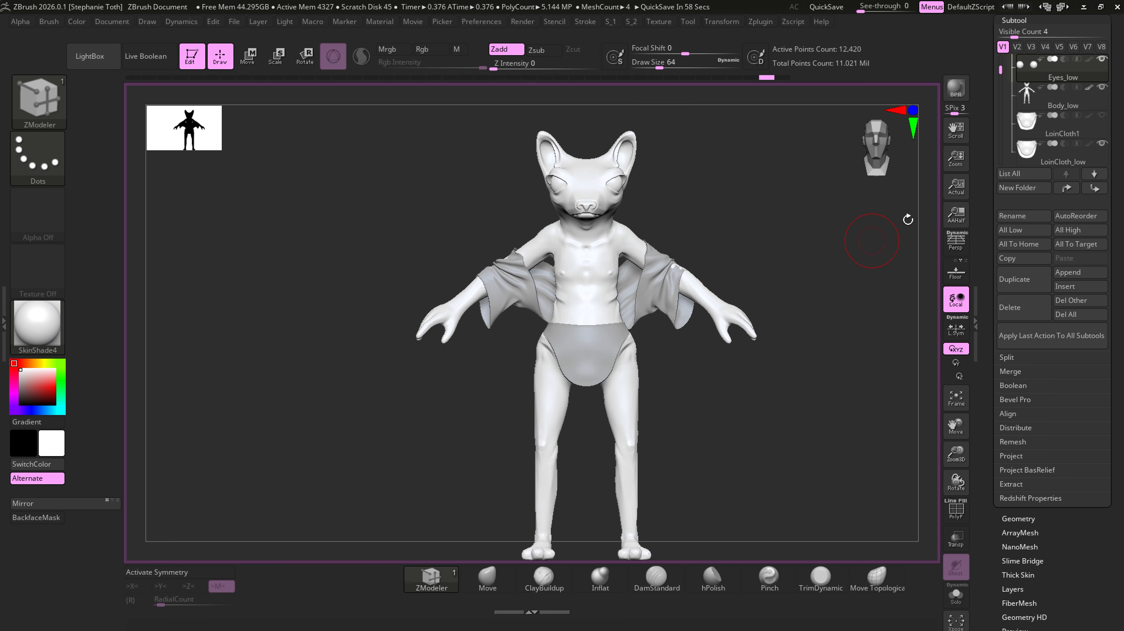
left_click(1054, 110)
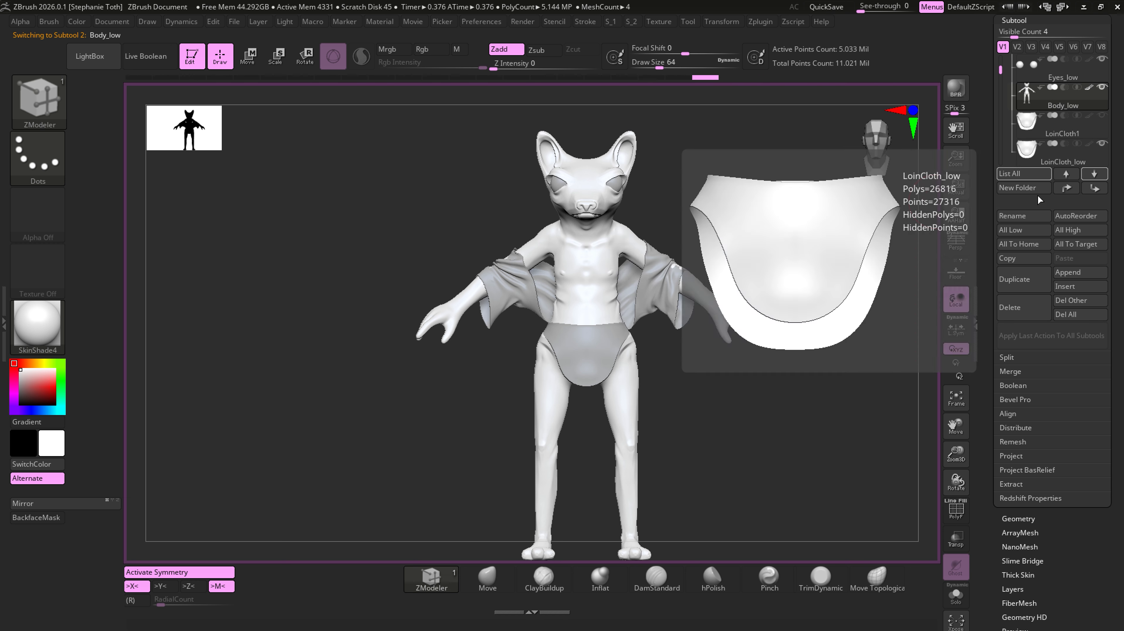
left_click(1024, 216)
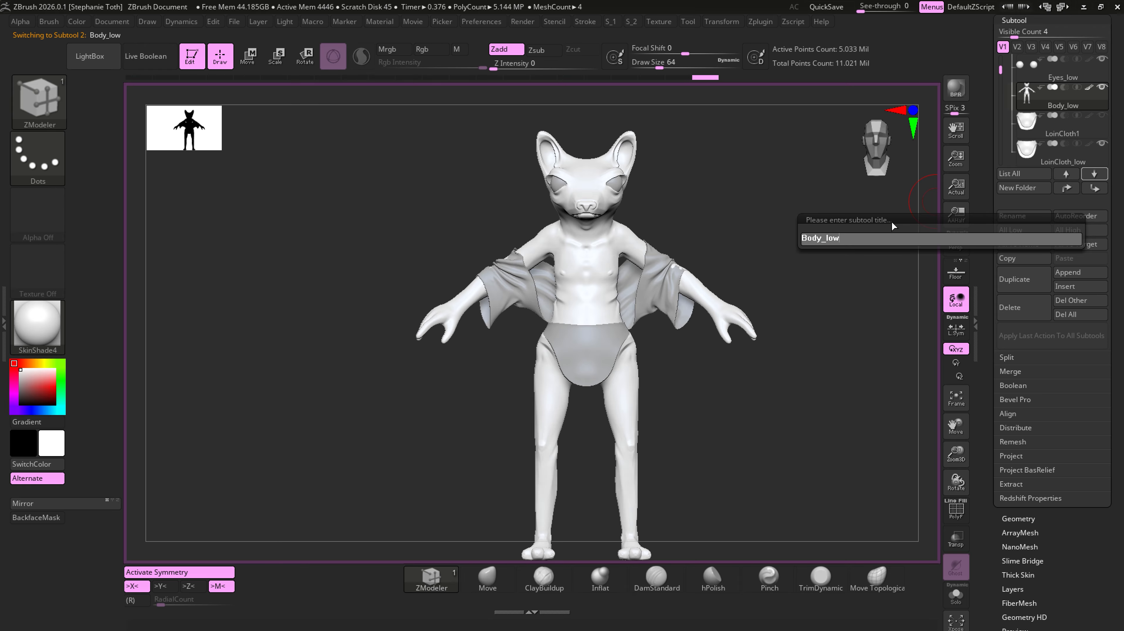
key("BackSpace")
key("BackSpace")
key("BackSpace")
key("BackSpace")
key("BackSpace")
key("BackSpace")
key("BackSpace")
type("Body_high")
key("Return")
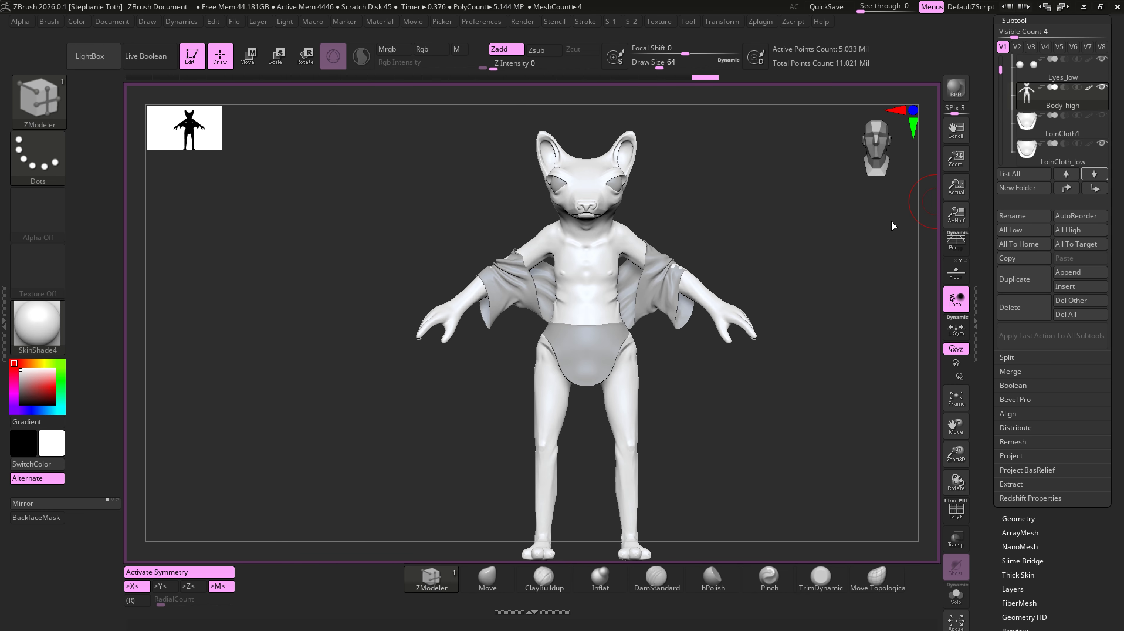
- Rename the Eyes_low subtool as Eyes_high
left_click(1053, 79)
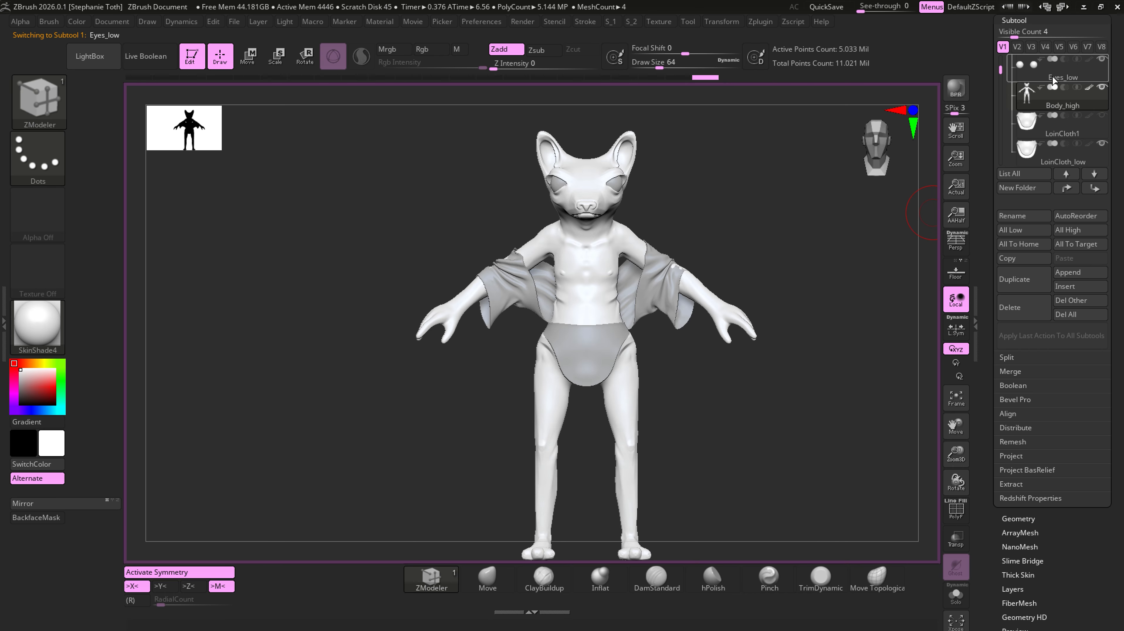
left_click(1011, 217)
key("End")
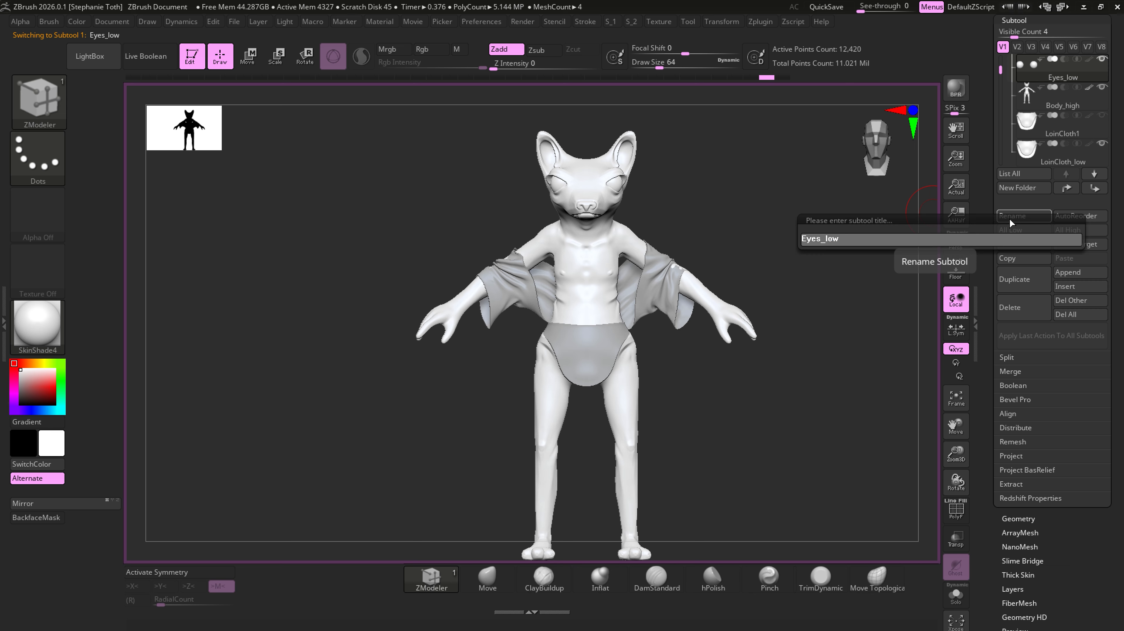
key("BackSpace")
key("BackSpace")
key("BackSpace")
key("BackSpace")
key("BackSpace")
key("BackSpace")
key("BackSpace")
key("BackSpace")
type("Eyes_high")
key("Return")
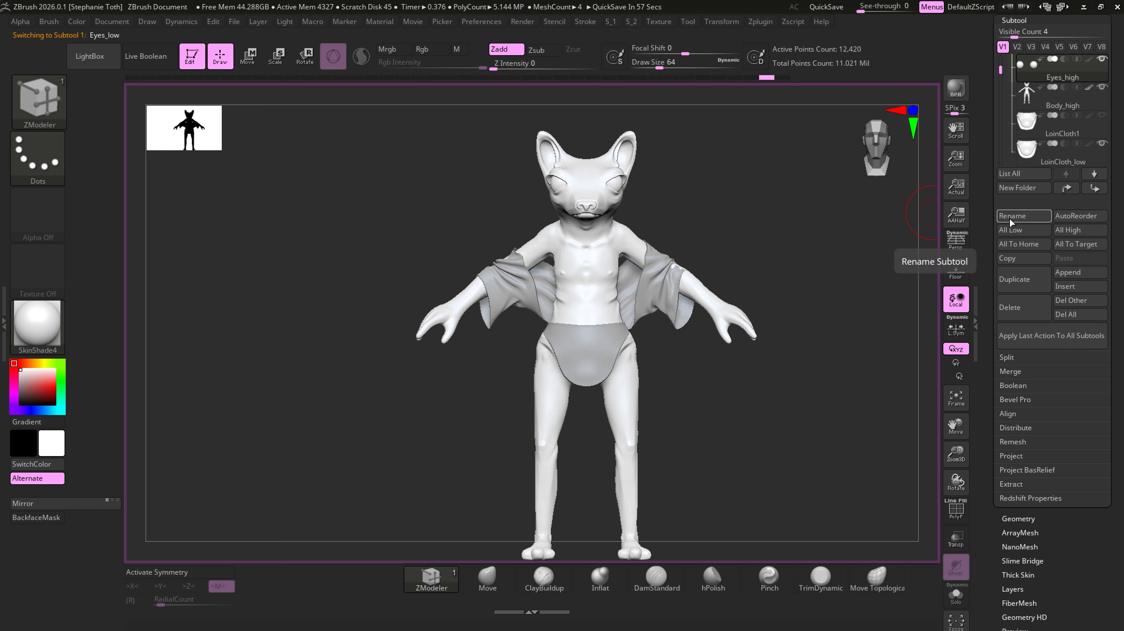
- Rename the LoinCloth_low subtool as LoinCloth_high
left_click_drag(1001, 69, 1001, 74)
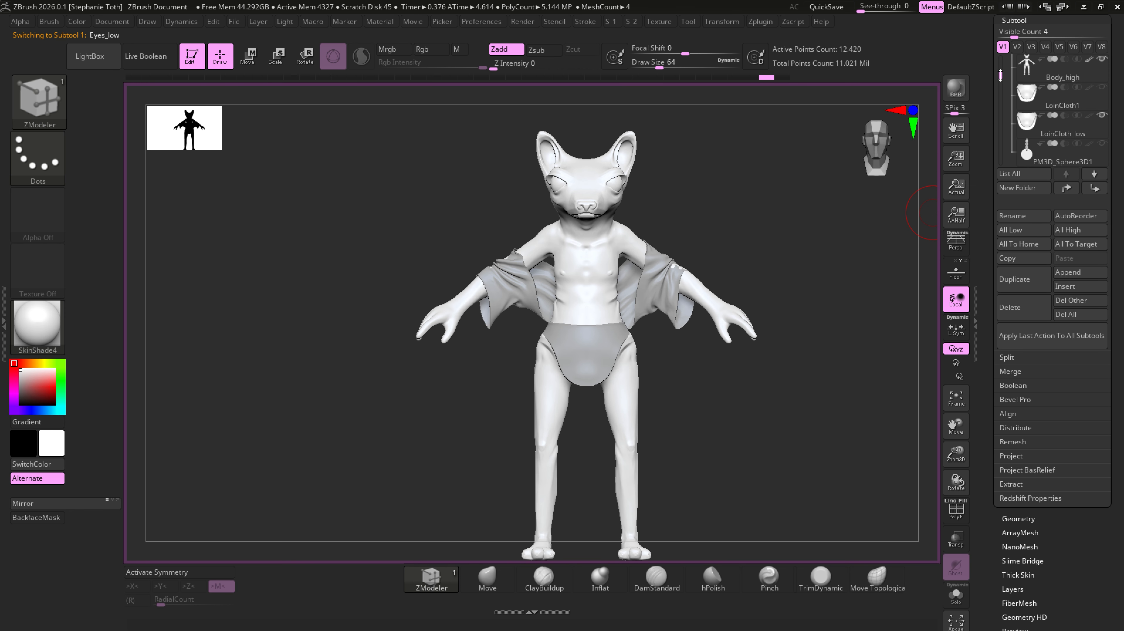
left_click(1060, 127)
left_click(1047, 217)
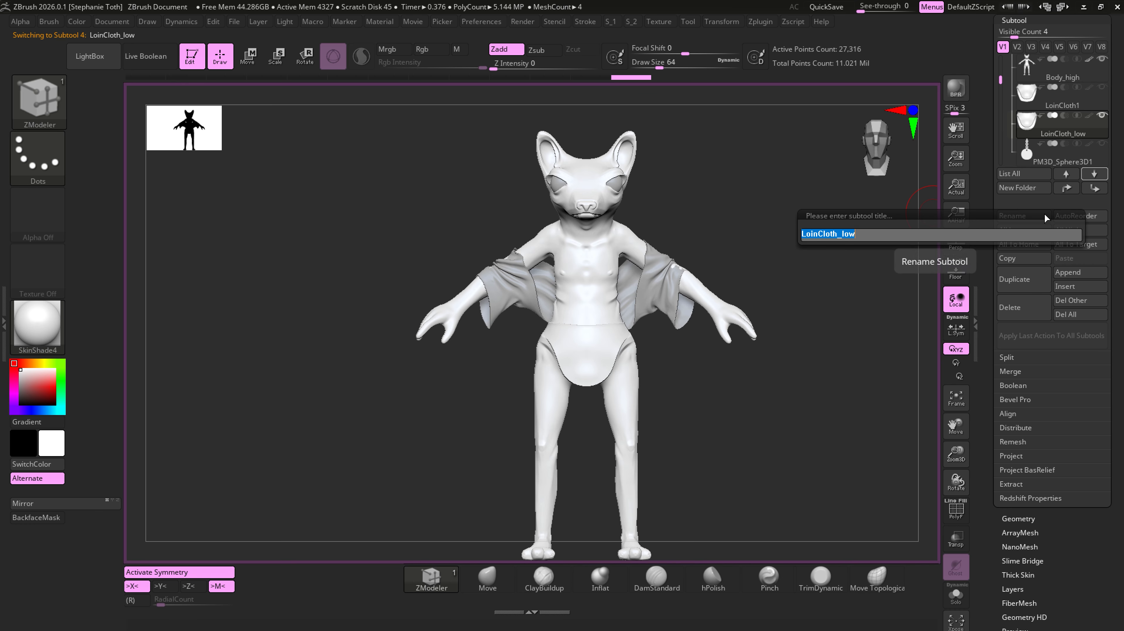
left_click(955, 239)
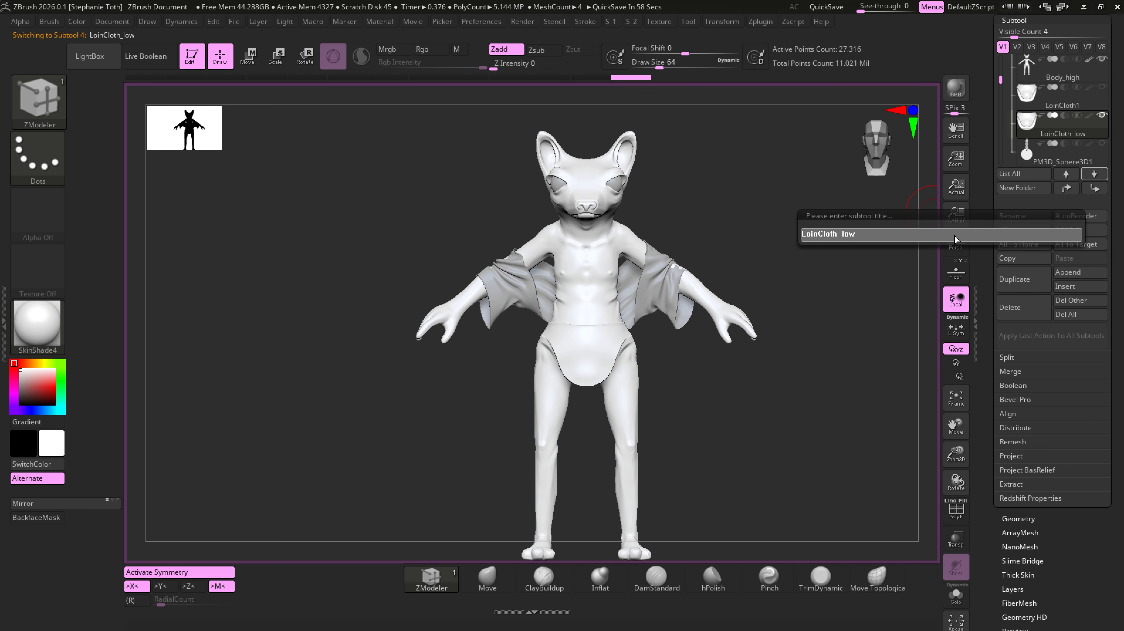
key("BackSpace")
key("BackSpace")
key("BackSpace")
type("high")
key("Return")
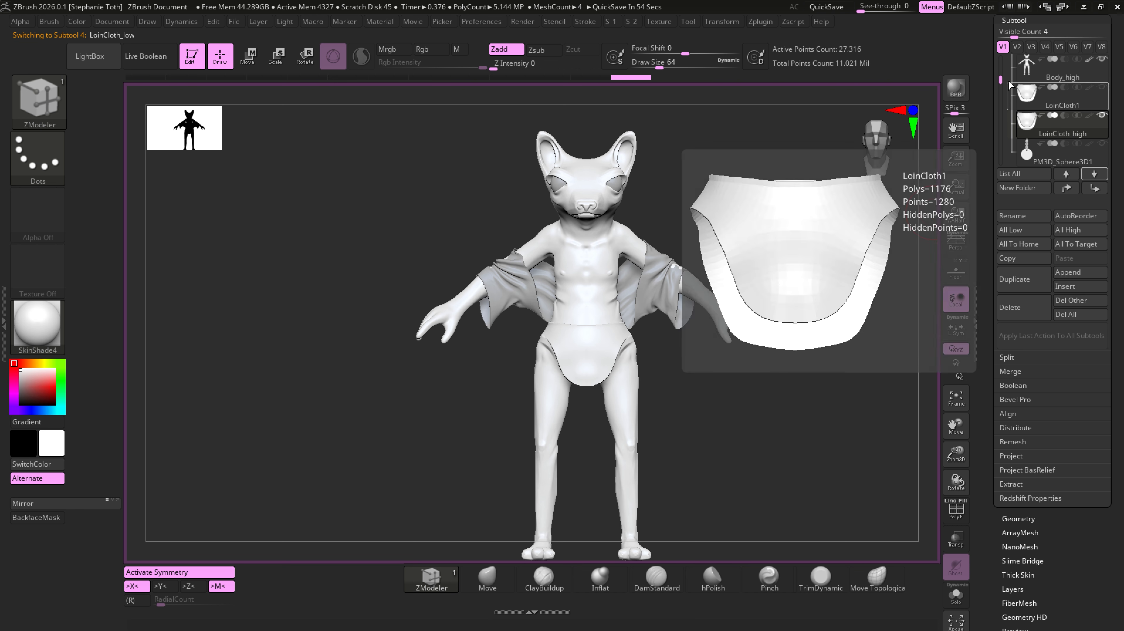
- Rename the Jacket_low subtool as Jacket_high
left_click_drag(1001, 81, 1000, 91)
left_click(1060, 126)
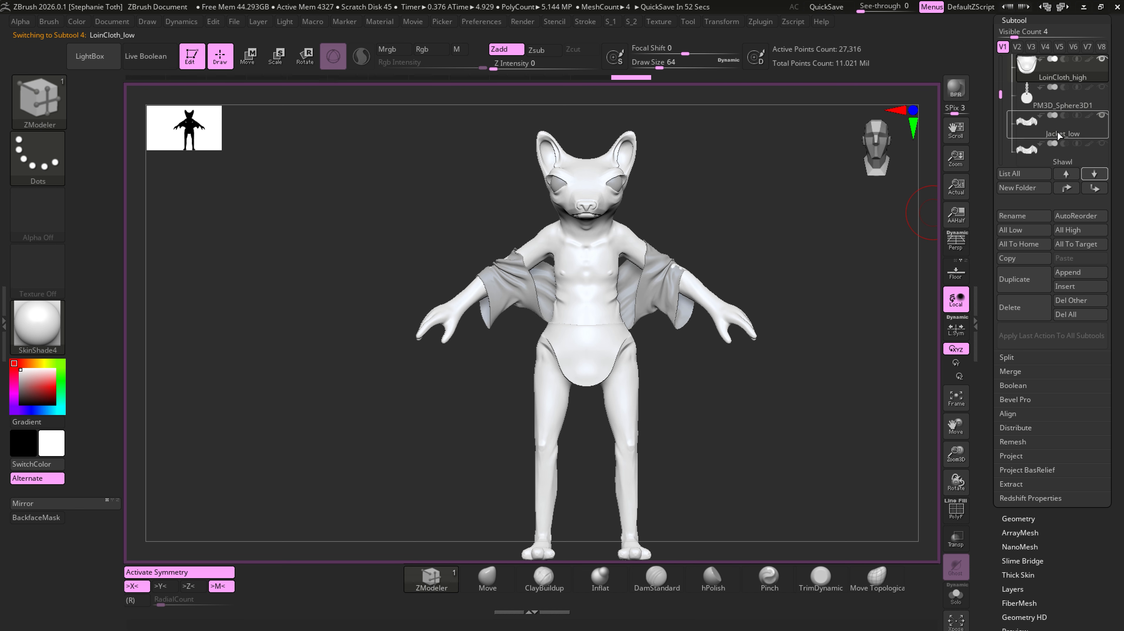
left_click(1044, 217)
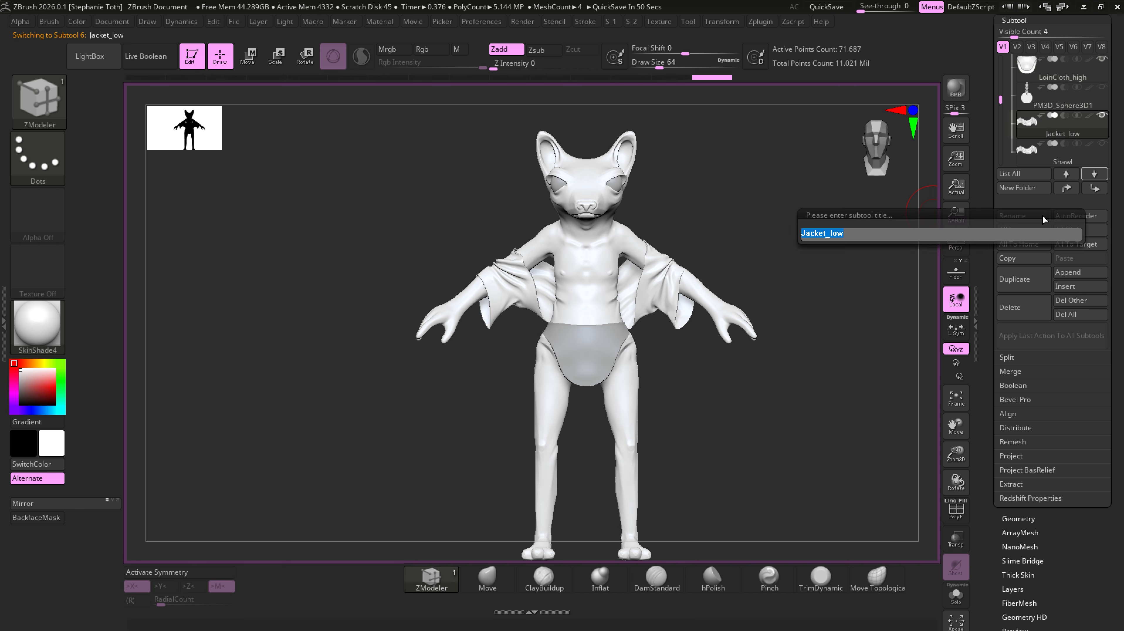
key("Right")
key("BackSpace")
key("BackSpace")
key("BackSpace")
type("high")
key("Return")
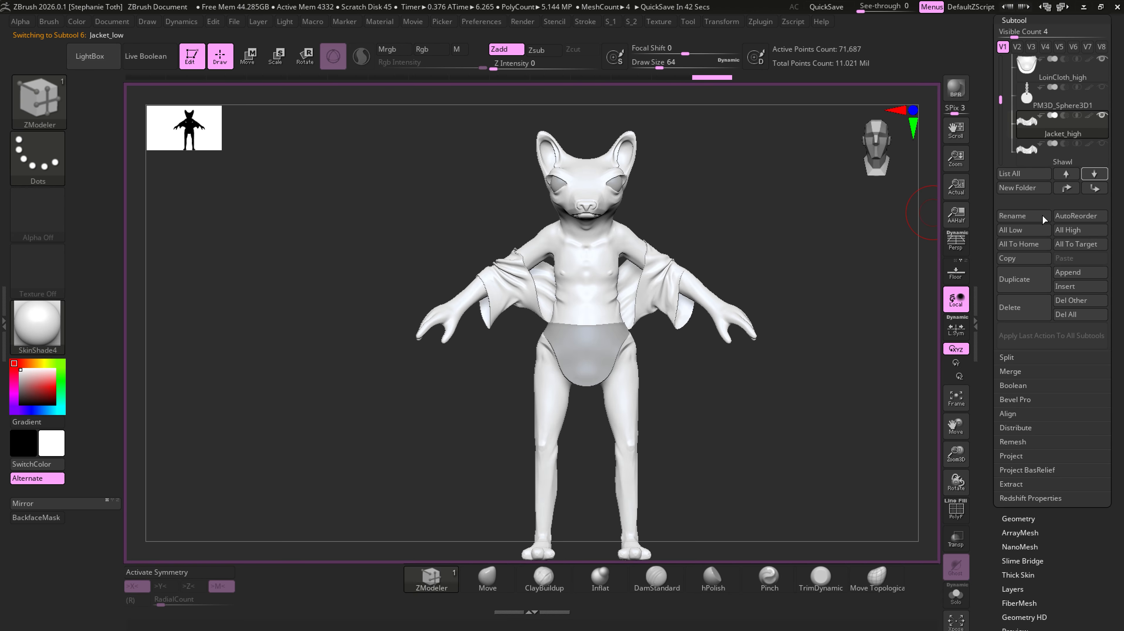
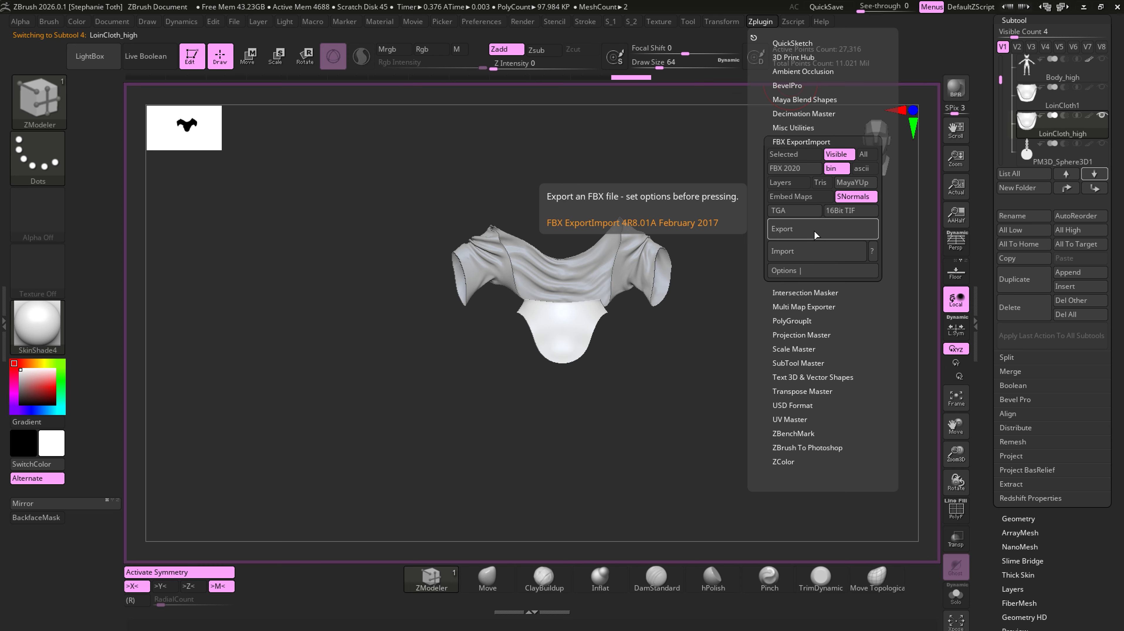
- Export the visible clothing subtools as an FBX file named Clothing_high in the Documents folder
left_click(814, 234)
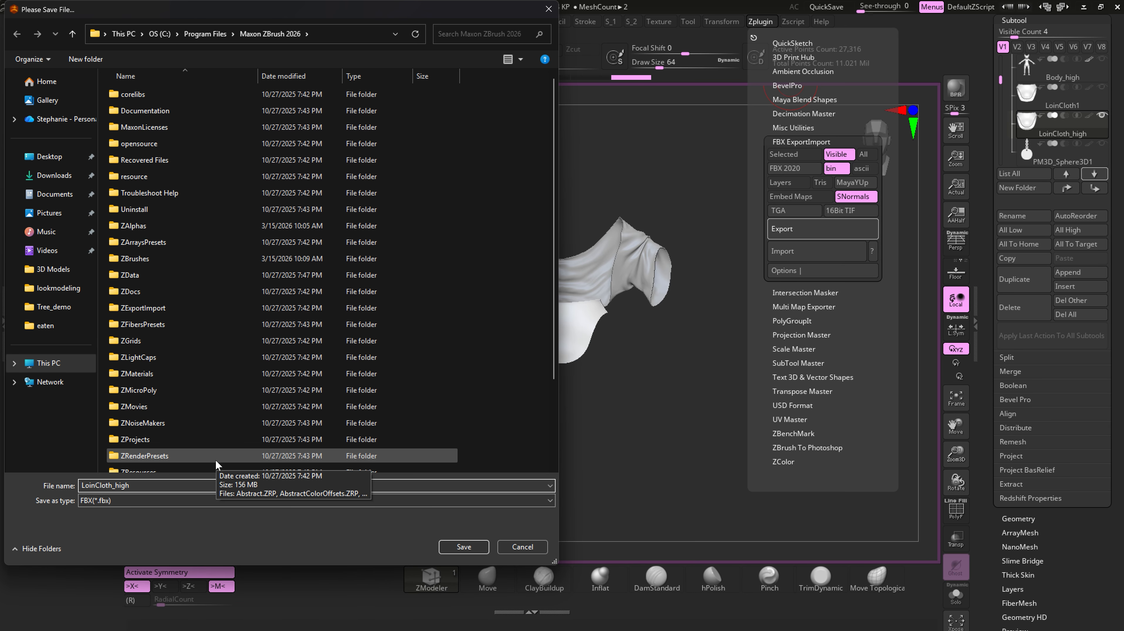
key("BackSpace")
key("BackSpace")
key("BackSpace")
key("BackSpace")
key("BackSpace")
key("BackSpace")
key("BackSpace")
key("BackSpace")
key("BackSpace")
type("C")
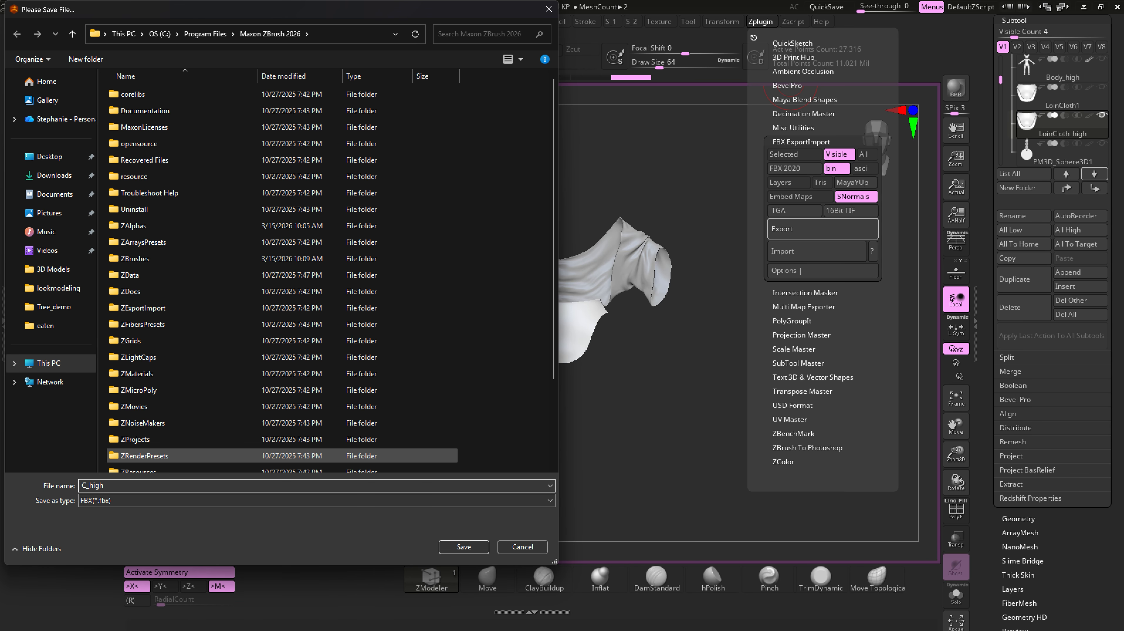
type("lothing")
left_click(55, 194)
left_click(464, 547)
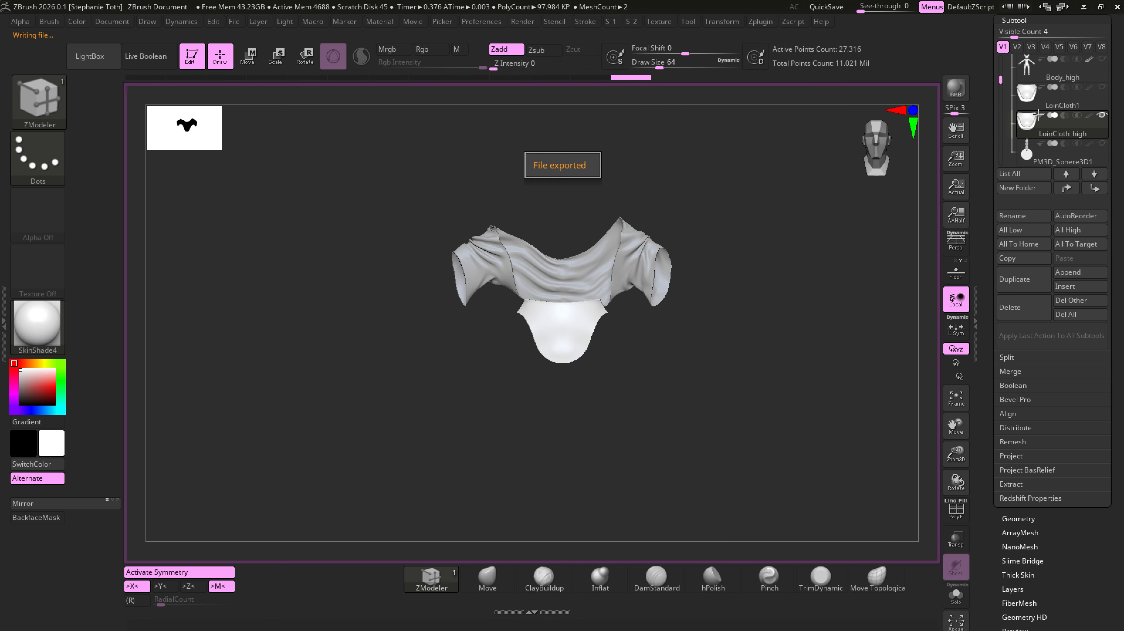
- Make the Eyes_high and Body_high subtools visible together with the clothing
mouse_move(1031, 125)
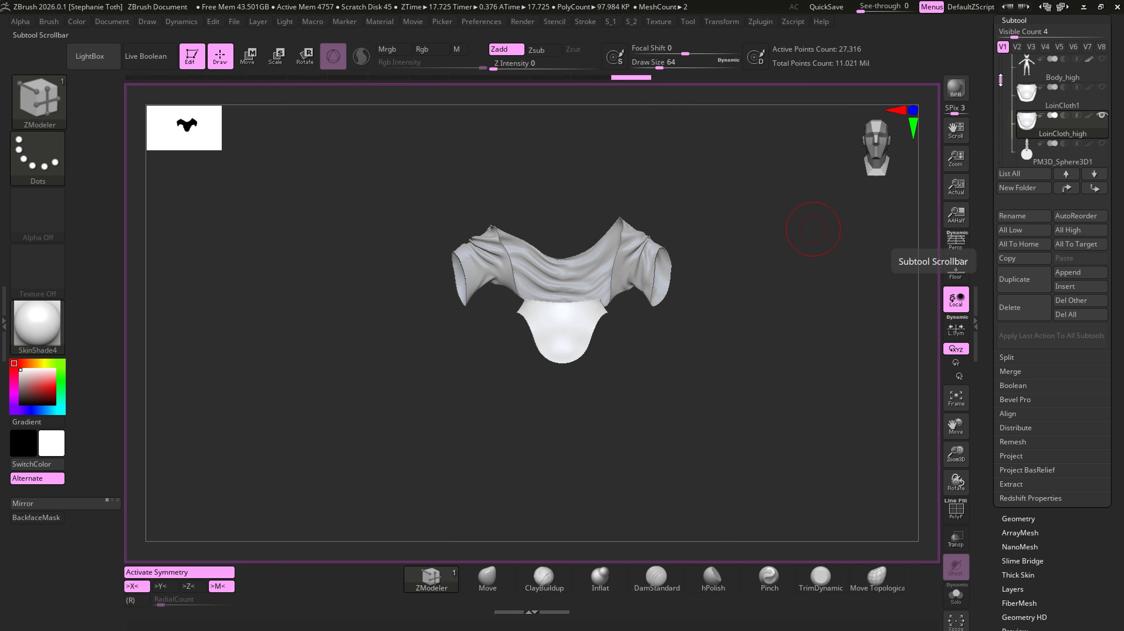
left_click_drag(1001, 80, 1000, 57)
left_click(1102, 88)
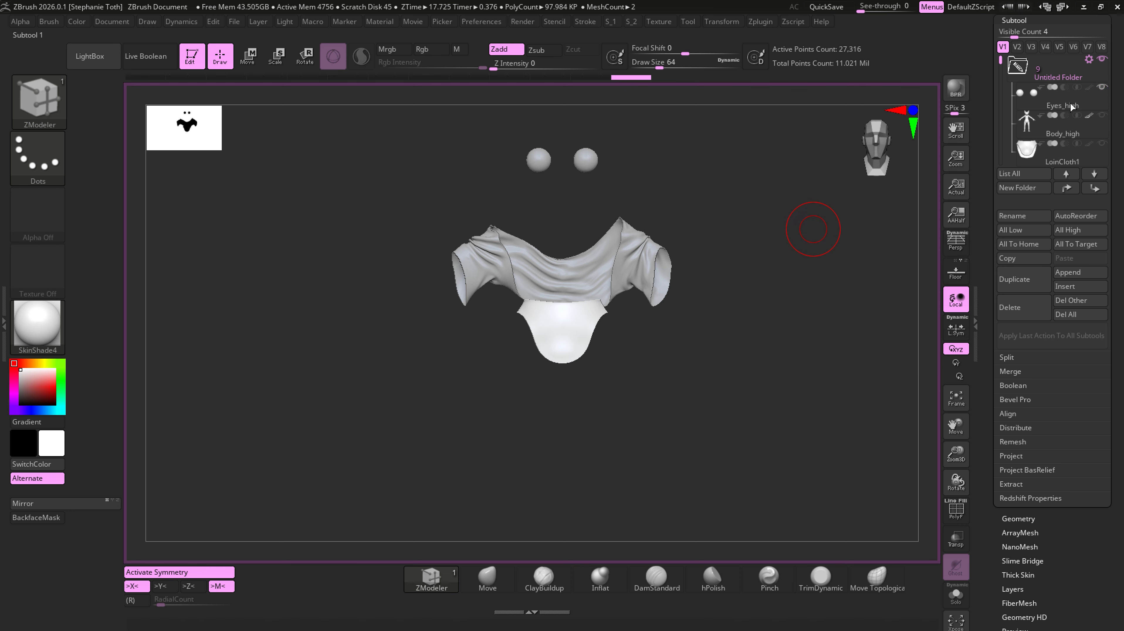
left_click(1102, 115)
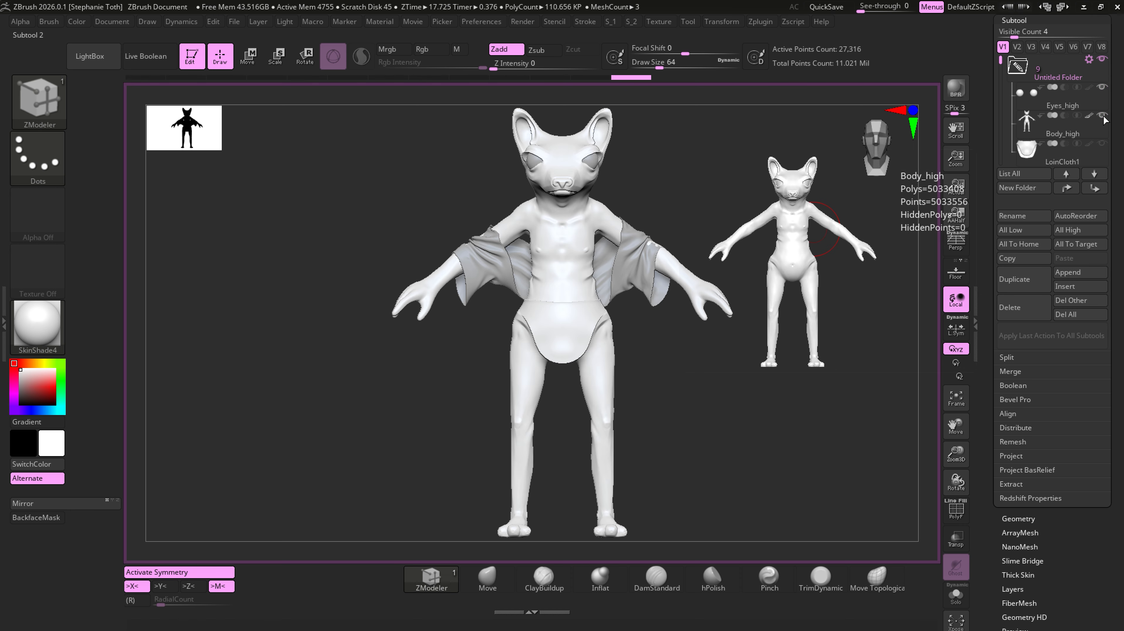
left_click(1031, 150)
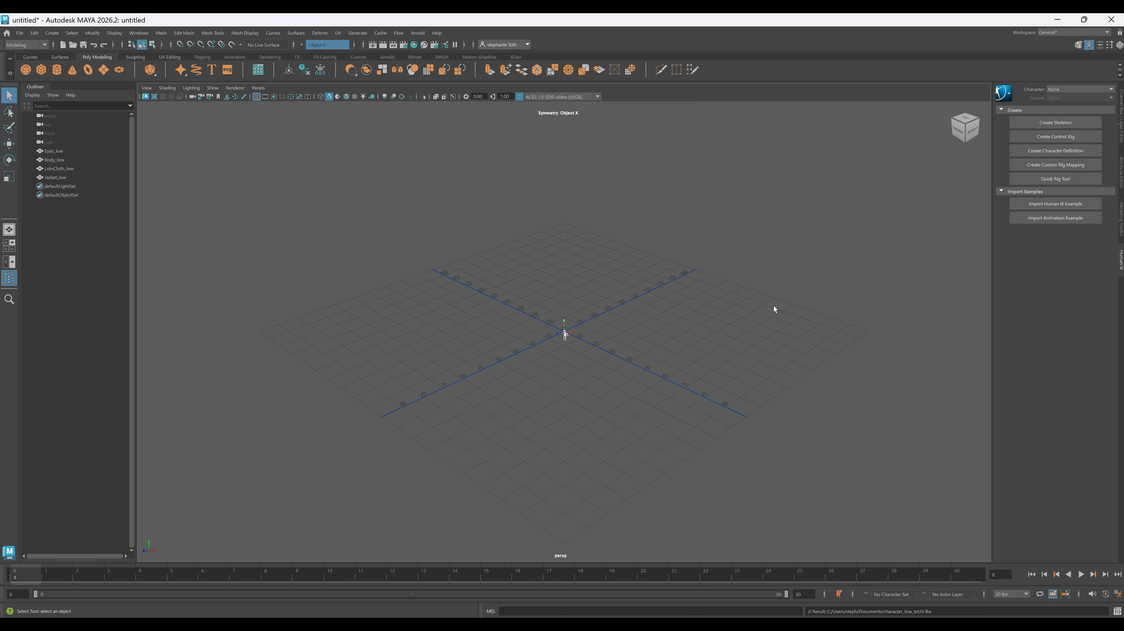
- Switch to Maya, select all four imported _low meshes and frame them in the viewport
left_click_drag(623, 267, 512, 436)
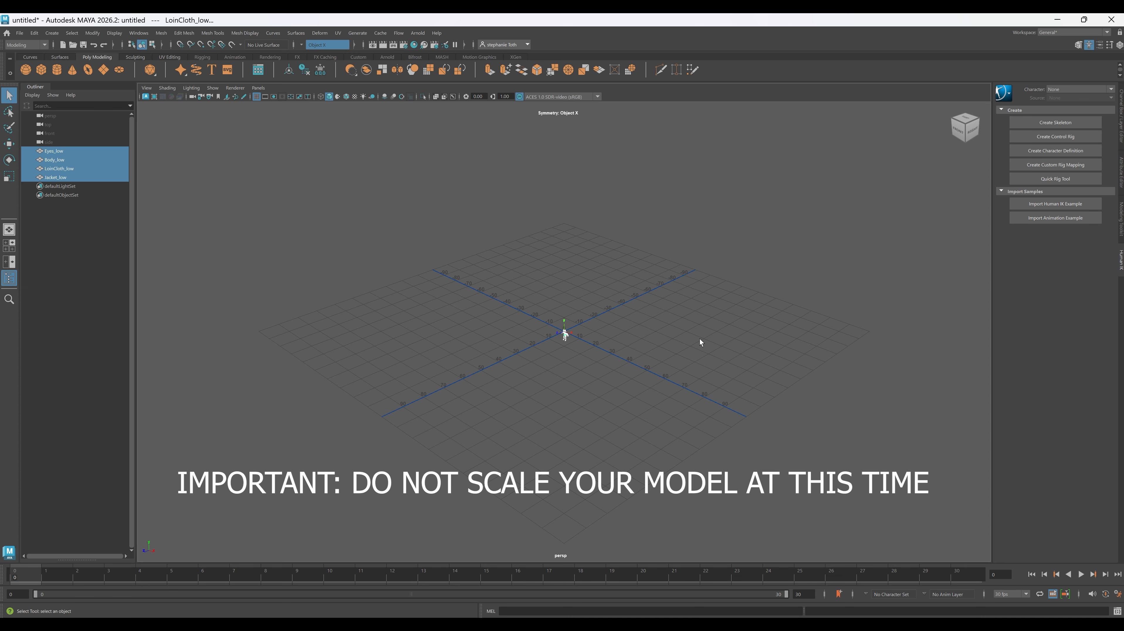
left_click(511, 380)
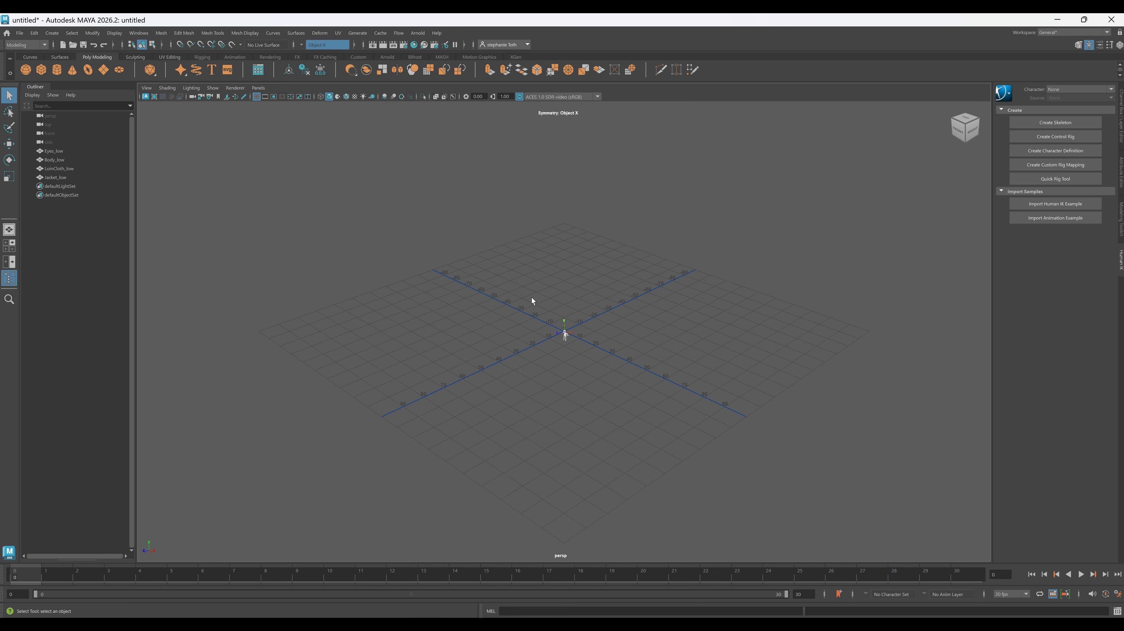
left_click_drag(532, 297, 665, 416)
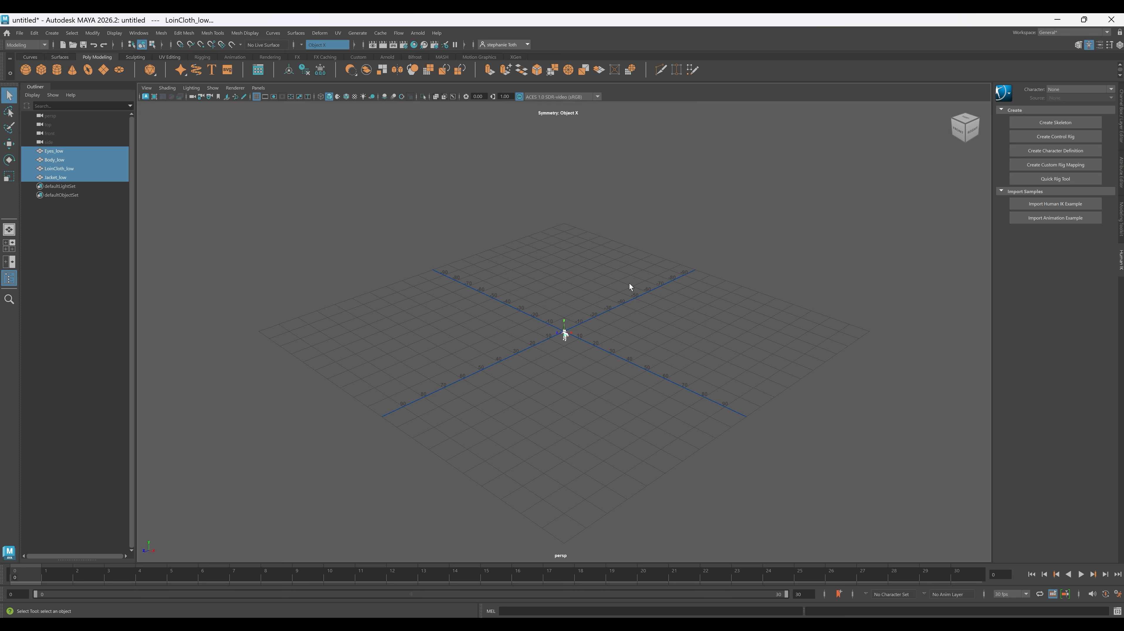
left_click_drag(637, 279, 510, 382)
left_click(654, 252)
left_click_drag(654, 252, 519, 411)
key("f")
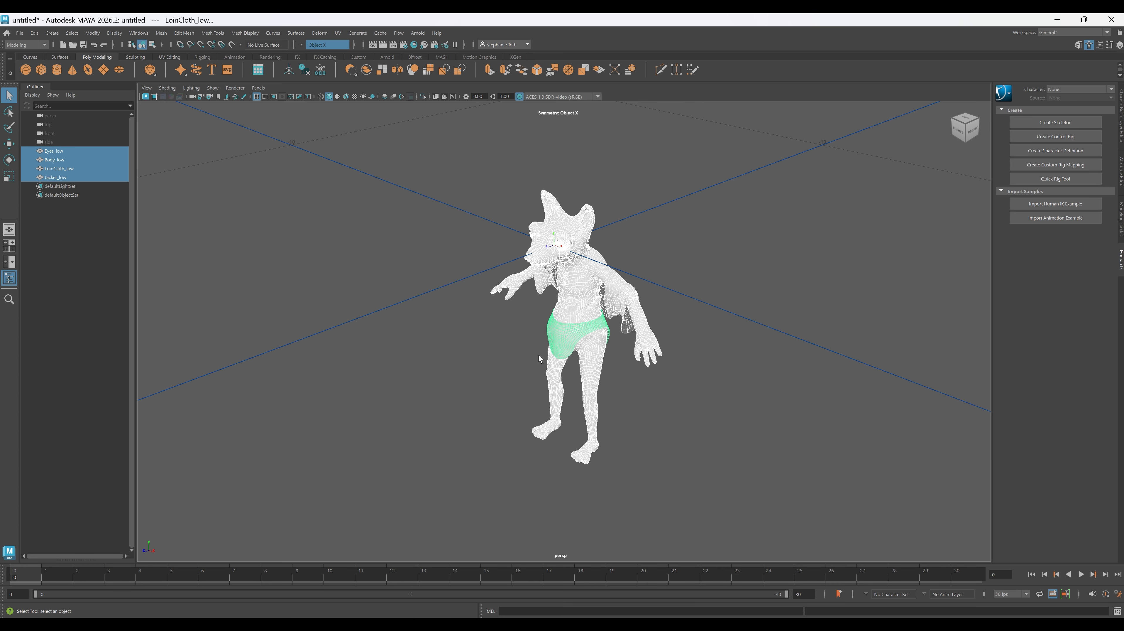
- Select the Body_low mesh and open the UV Editor, resizing its window so the model can be seen beside it
left_click_drag(703, 442, 678, 389, "alt")
right_click_drag(677, 389, 842, 523, "alt")
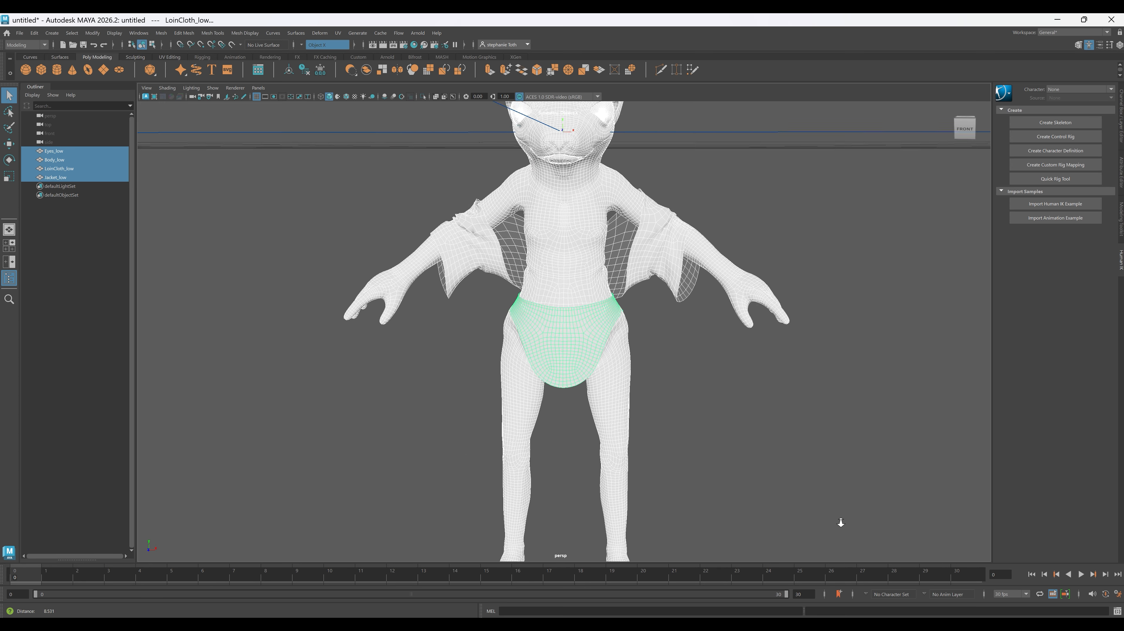
middle_click_drag(842, 522, 780, 556, "alt")
left_click(491, 281)
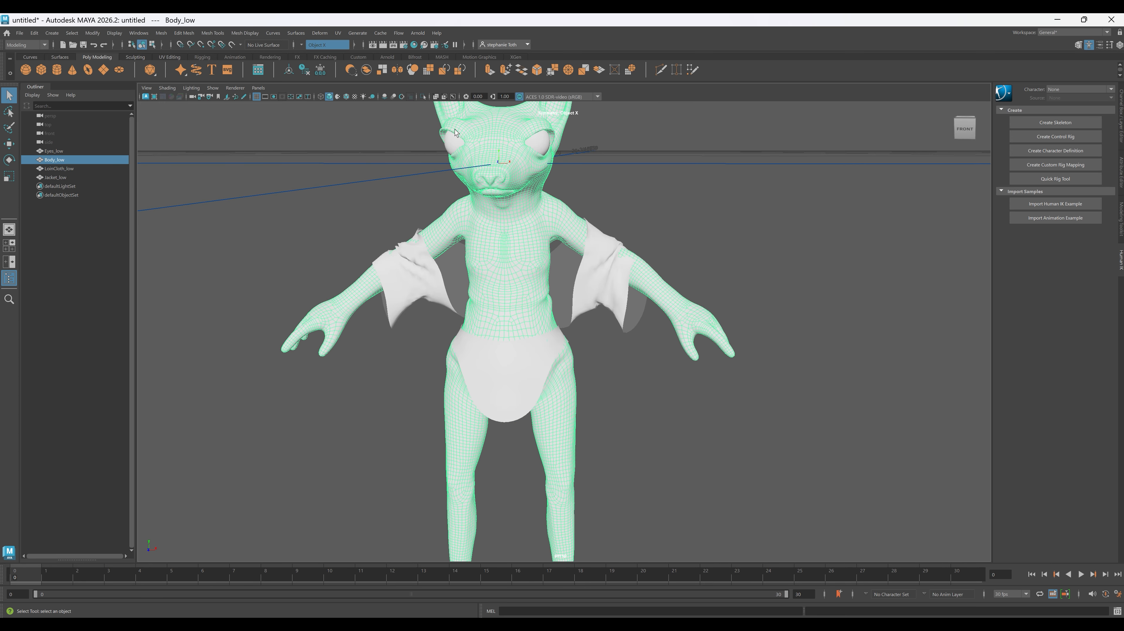
left_click(340, 35)
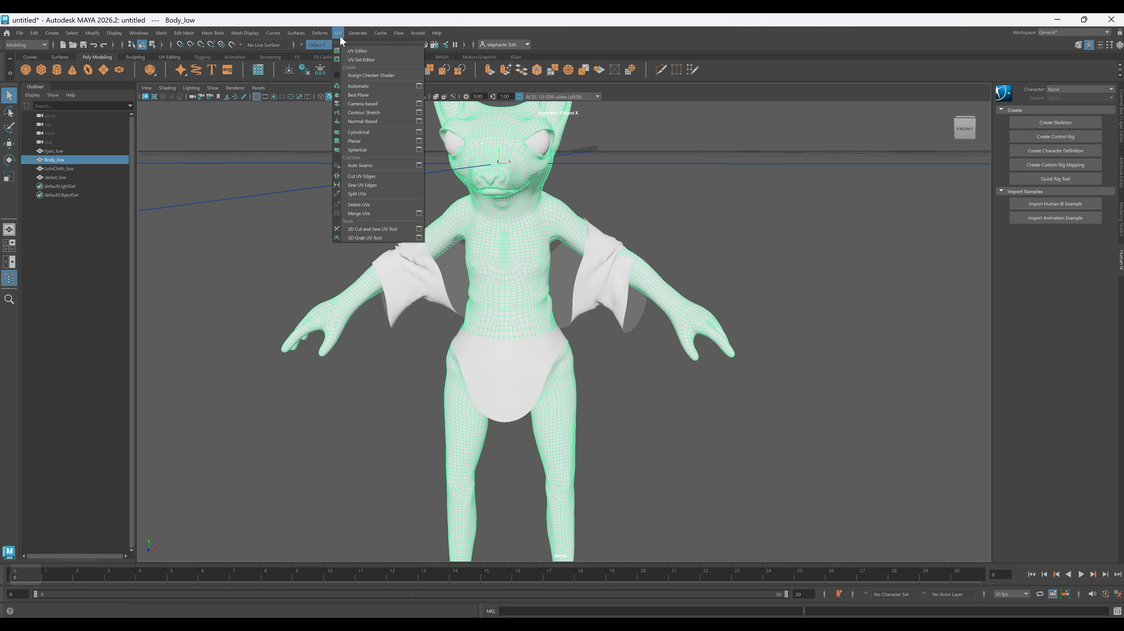
left_click(359, 51)
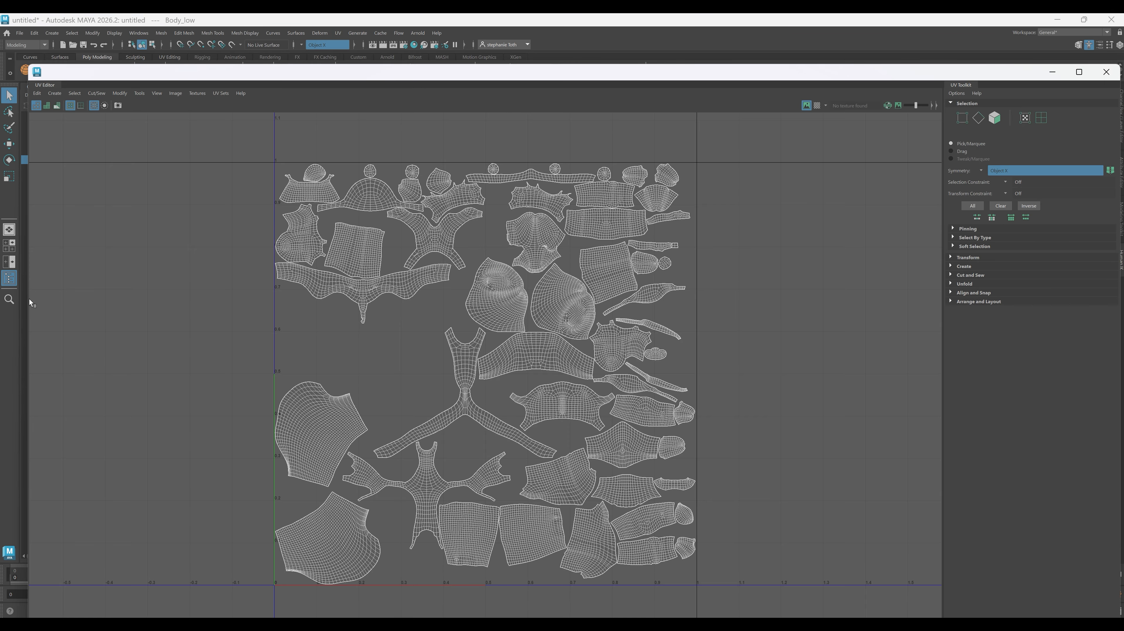
left_click_drag(27, 301, 428, 301)
left_click_drag(712, 75, 712, 99)
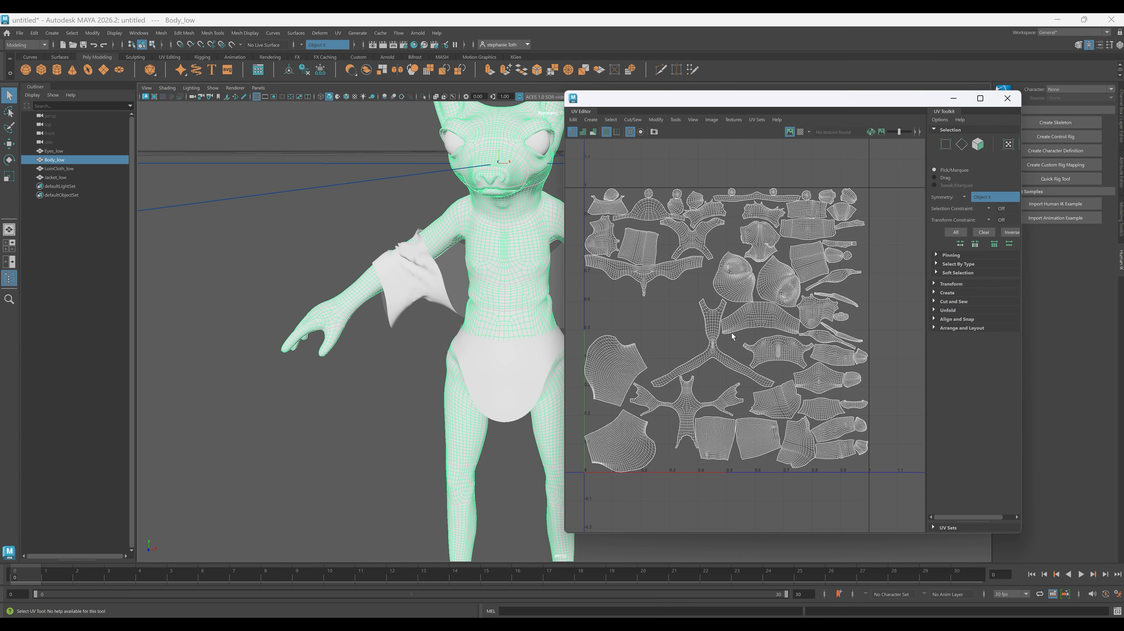
- Select all UV shells of Body_low and unfold them, fixing the non-manifold geometry
scroll(732, 336, "down", 2)
left_click_drag(584, 203, 863, 484)
right_click(860, 471)
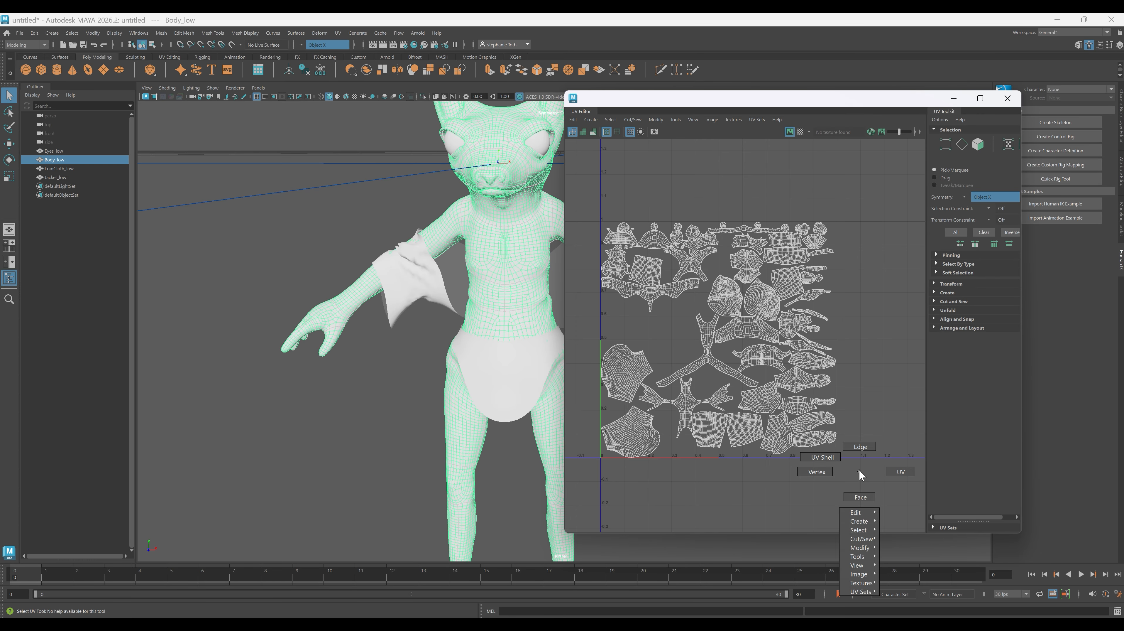
right_click_drag(859, 470, 856, 466)
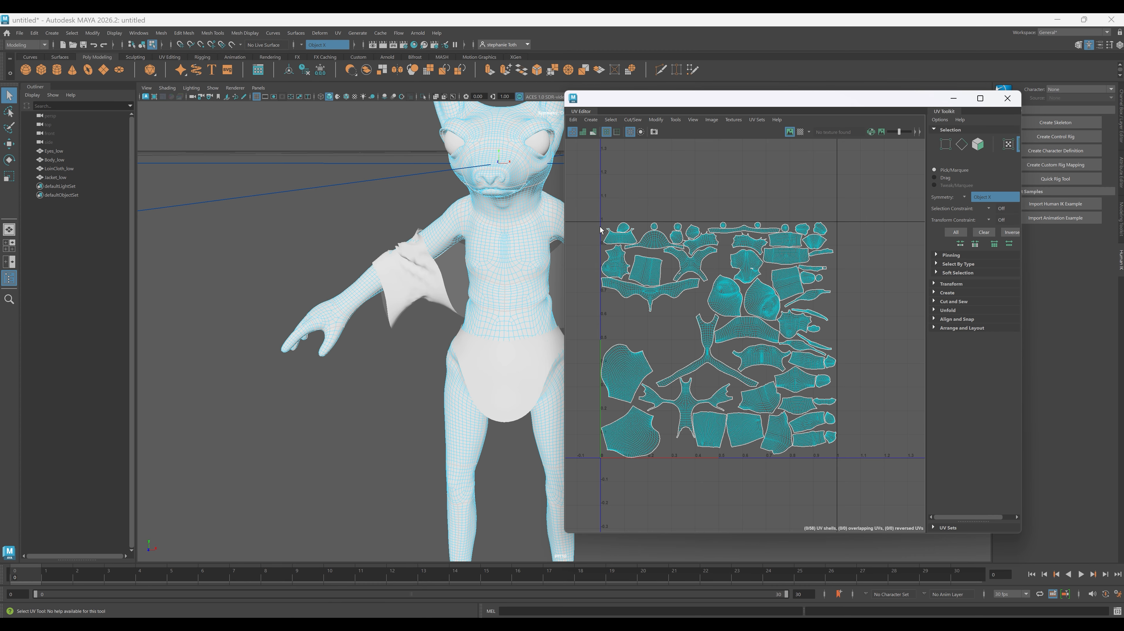
left_click_drag(602, 205, 883, 507)
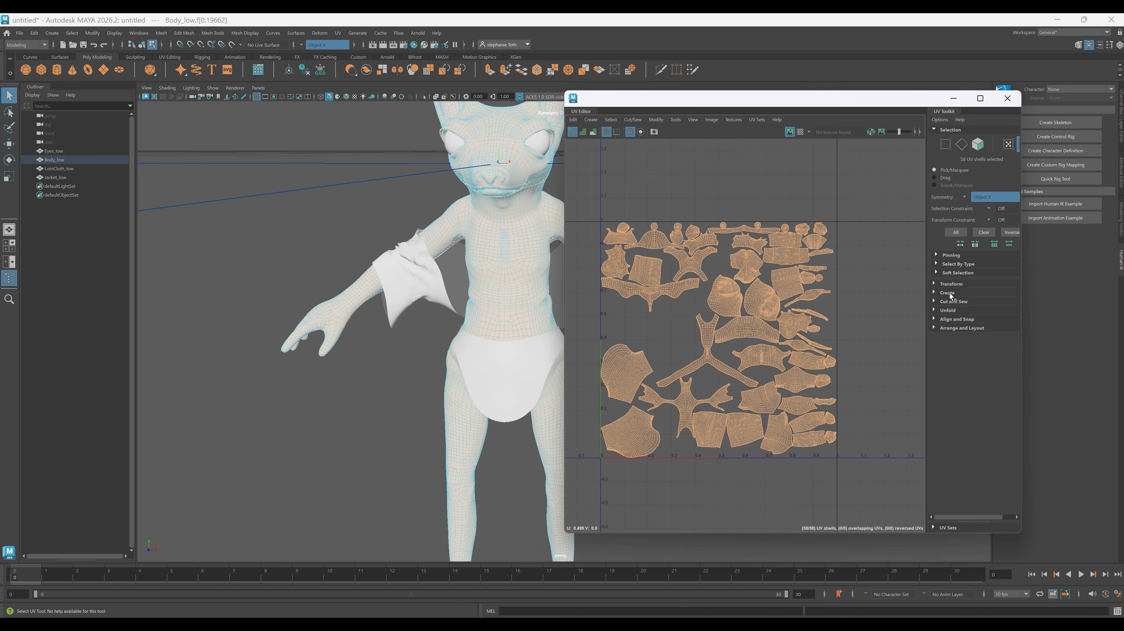
left_click(940, 310)
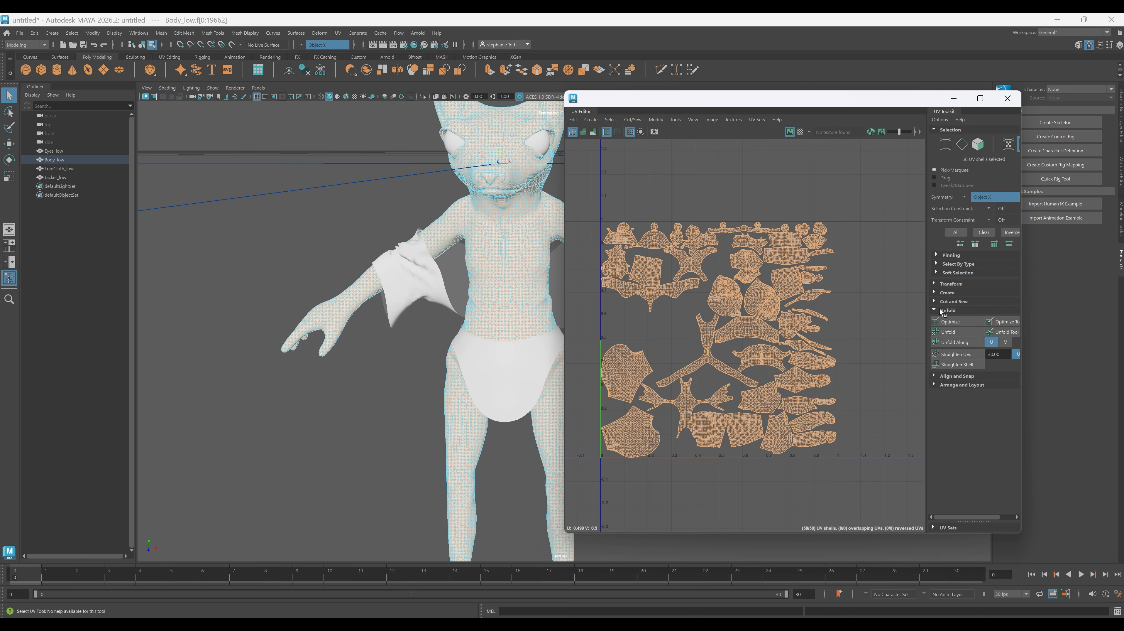
left_click(955, 332)
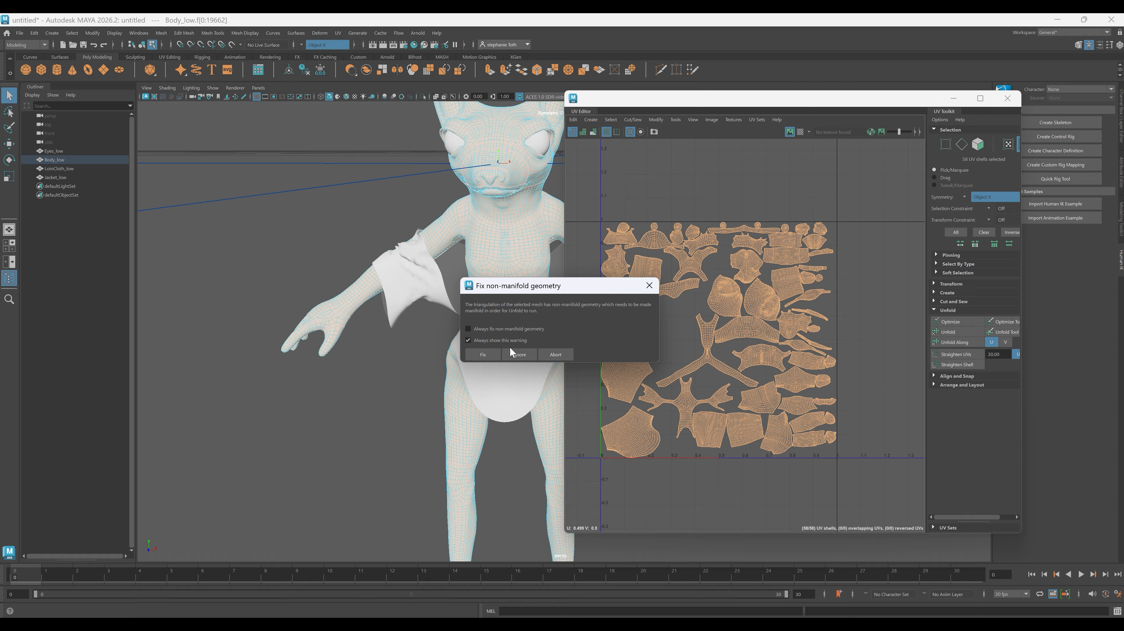
left_click(490, 354)
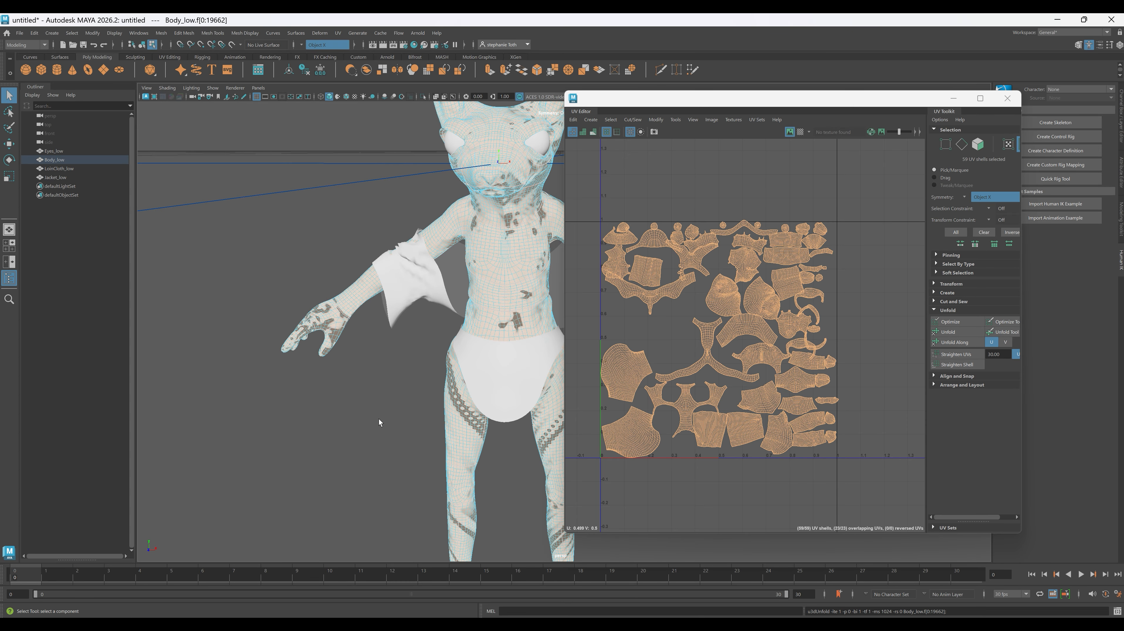
- Return to object selection, move the UV Editor off the model and set Body_low's normals to face
left_click(370, 429)
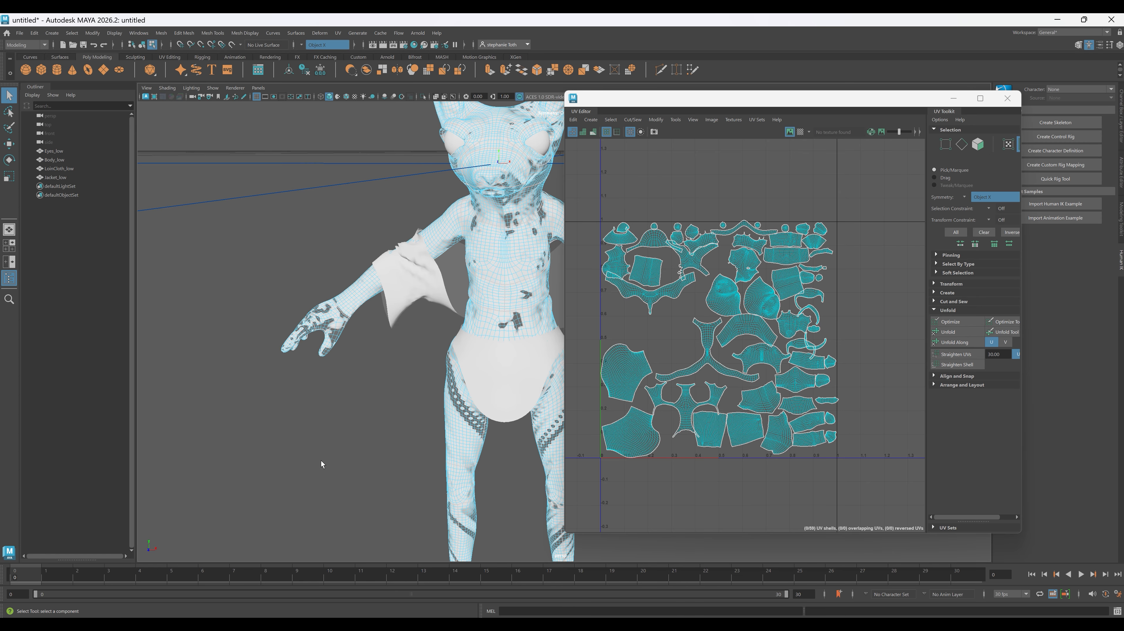
right_click_drag(322, 455, 374, 357)
left_click(374, 357)
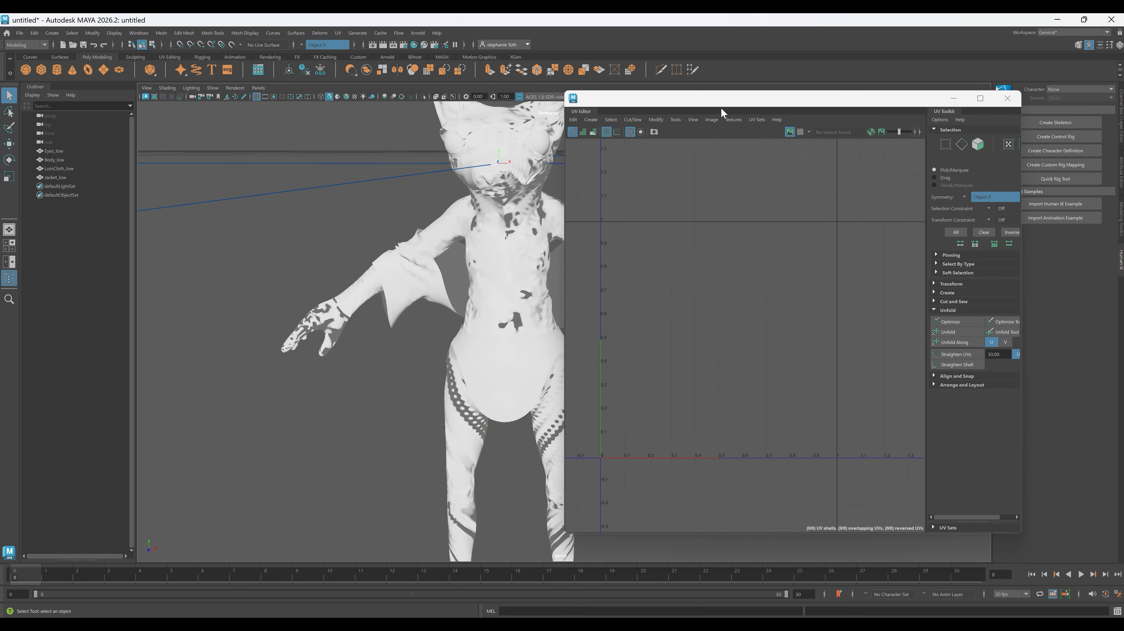
left_click_drag(728, 96, 868, 131)
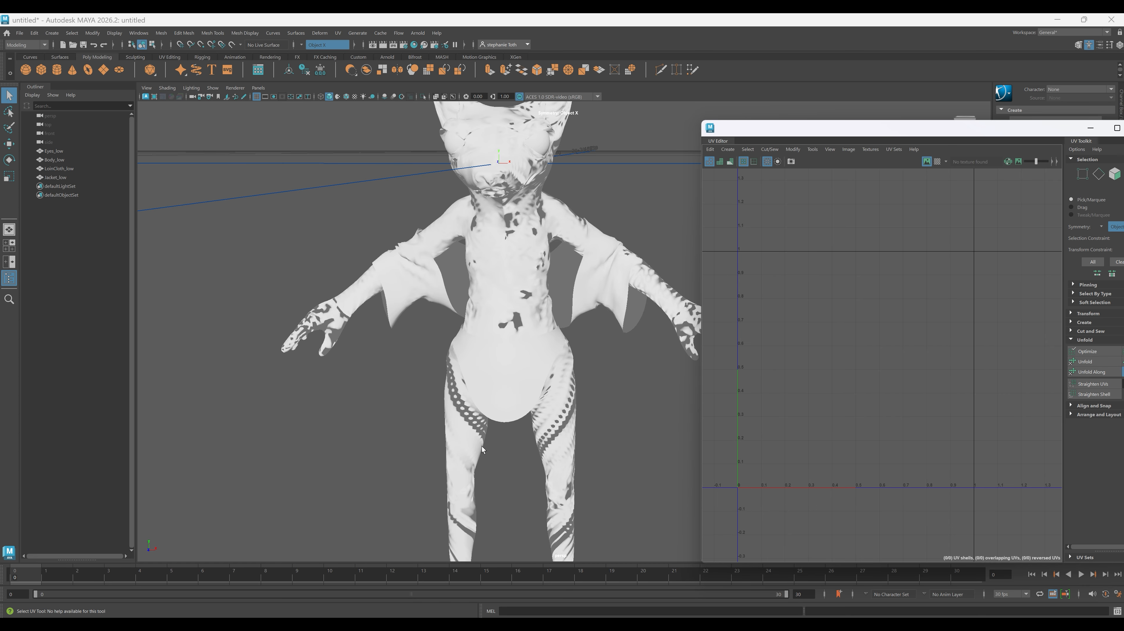
left_click(458, 438)
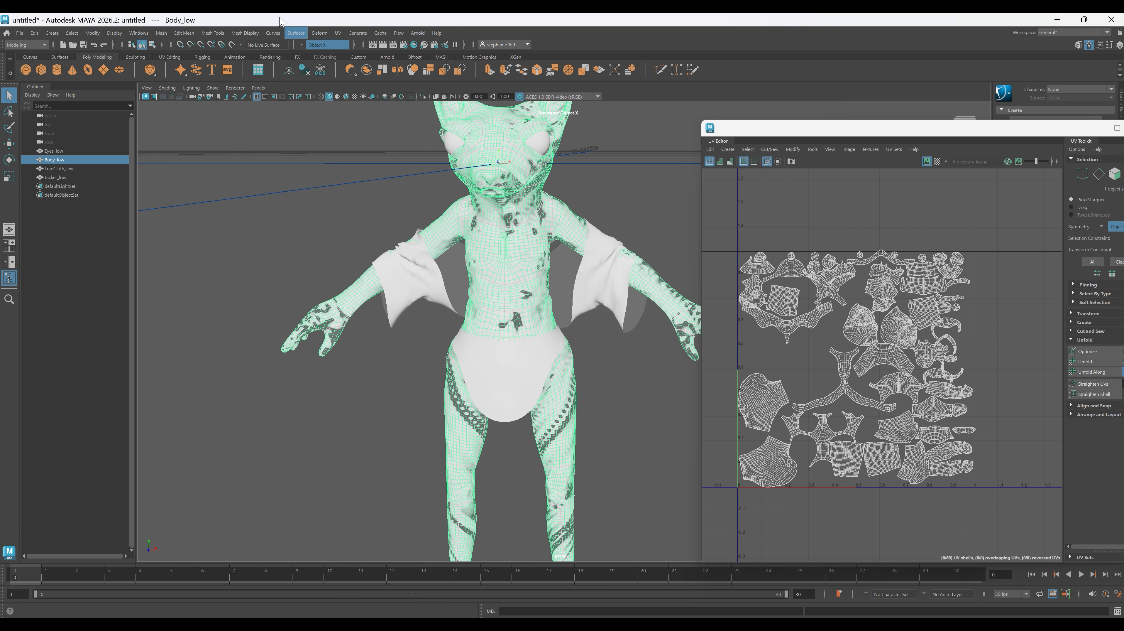
left_click(246, 33)
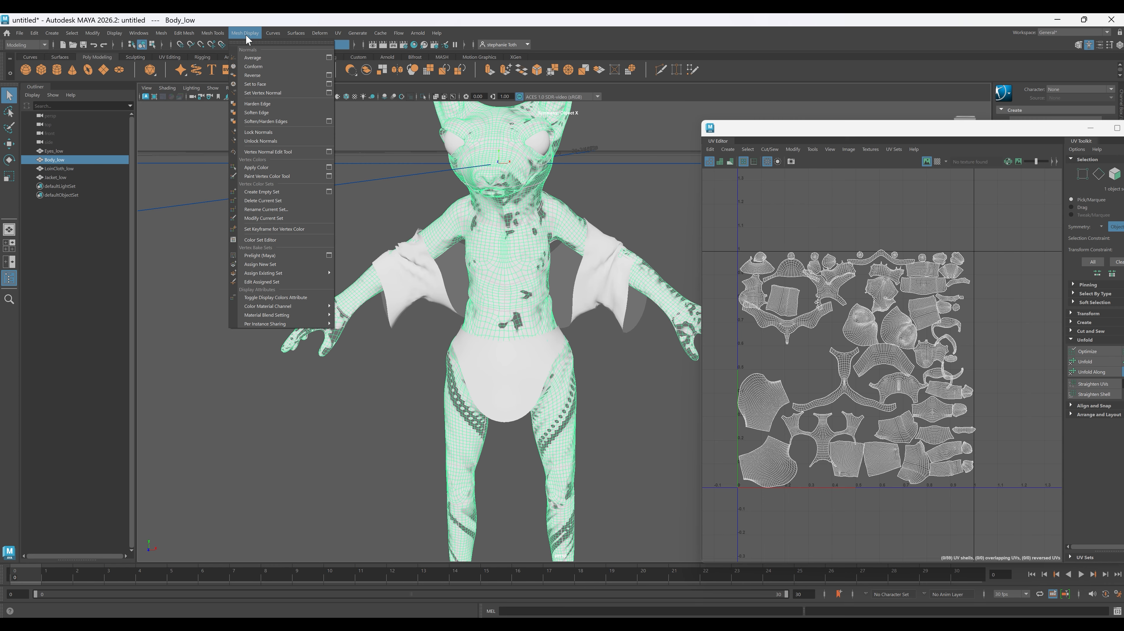
left_click(262, 88)
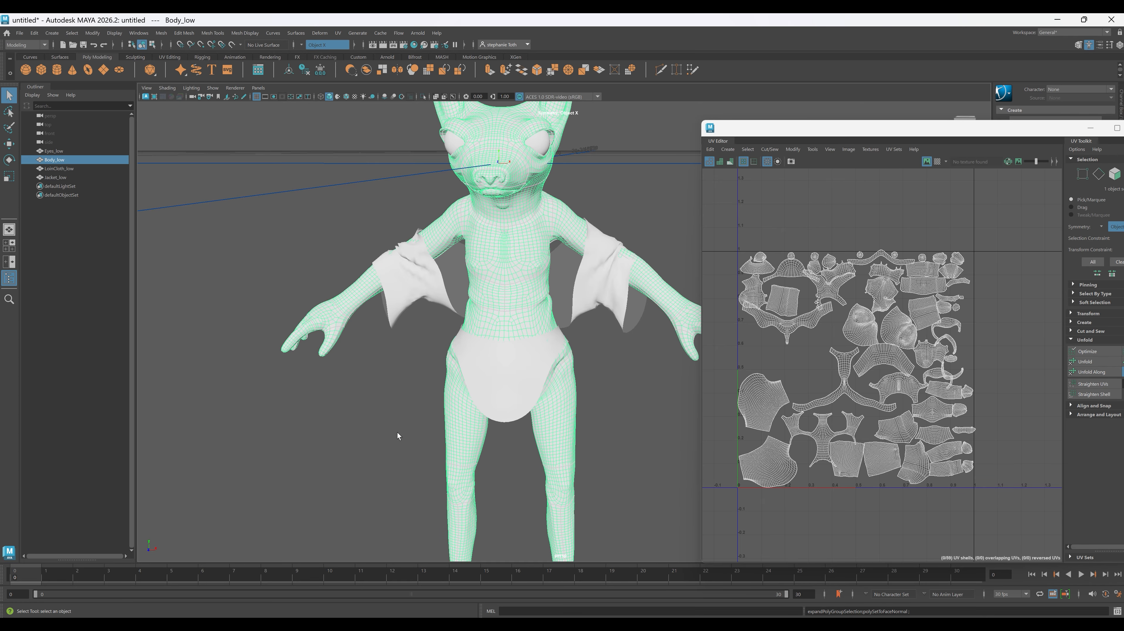
left_click(436, 452)
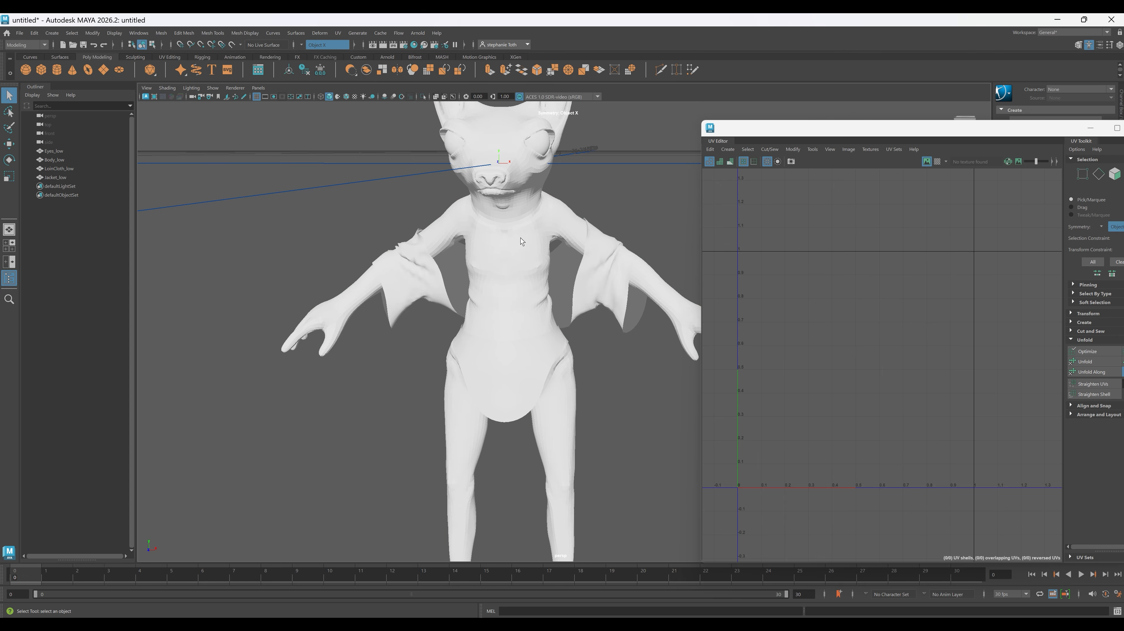
- Inspect the torso's faceted shading up close and soften the edges of Body_low
scroll(518, 235, "up", 10)
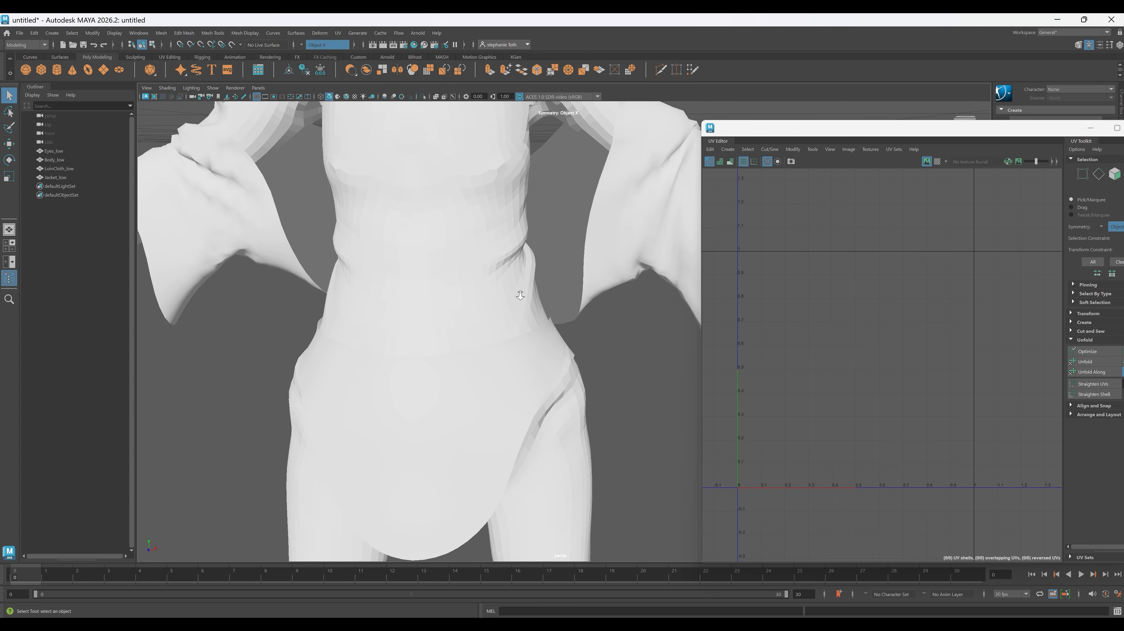
left_click_drag(426, 282, 465, 282, "alt")
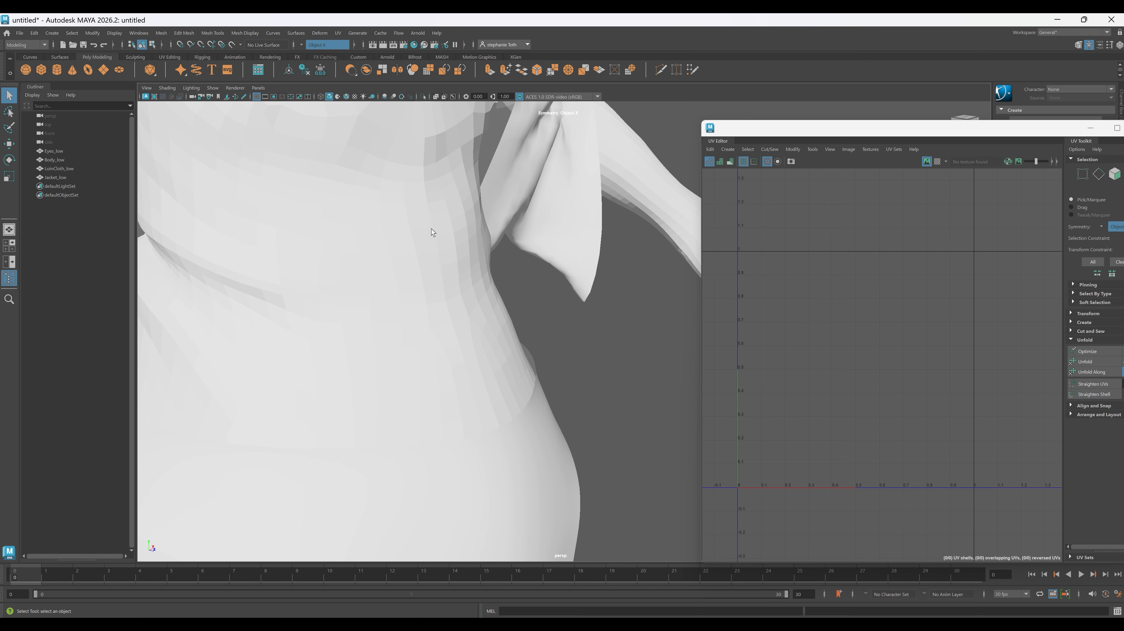
left_click(327, 222)
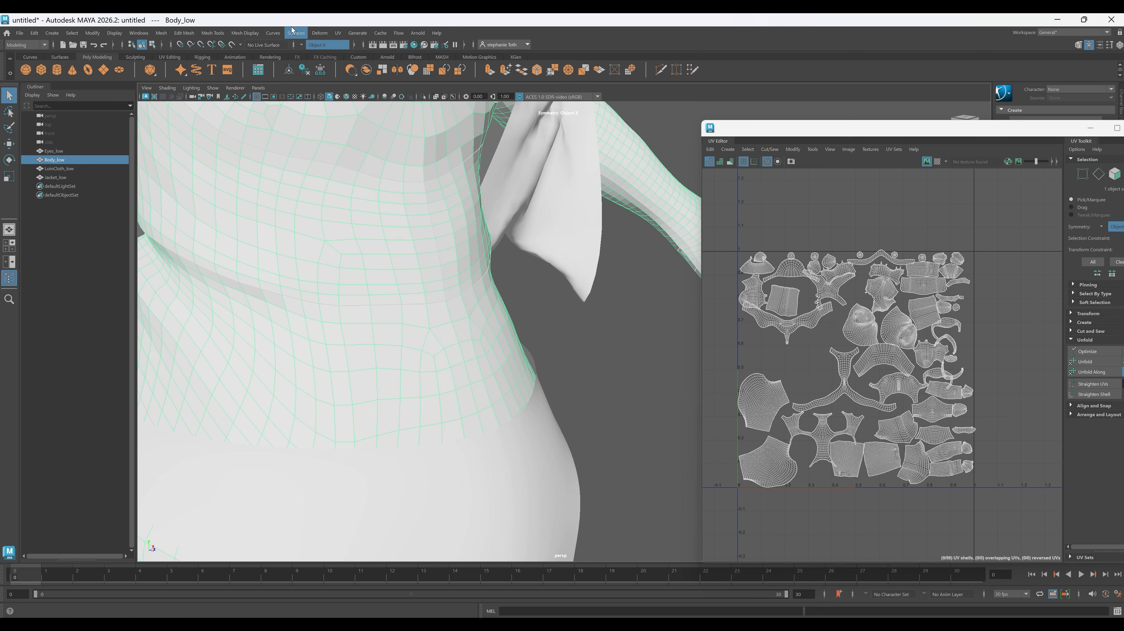
left_click(249, 35)
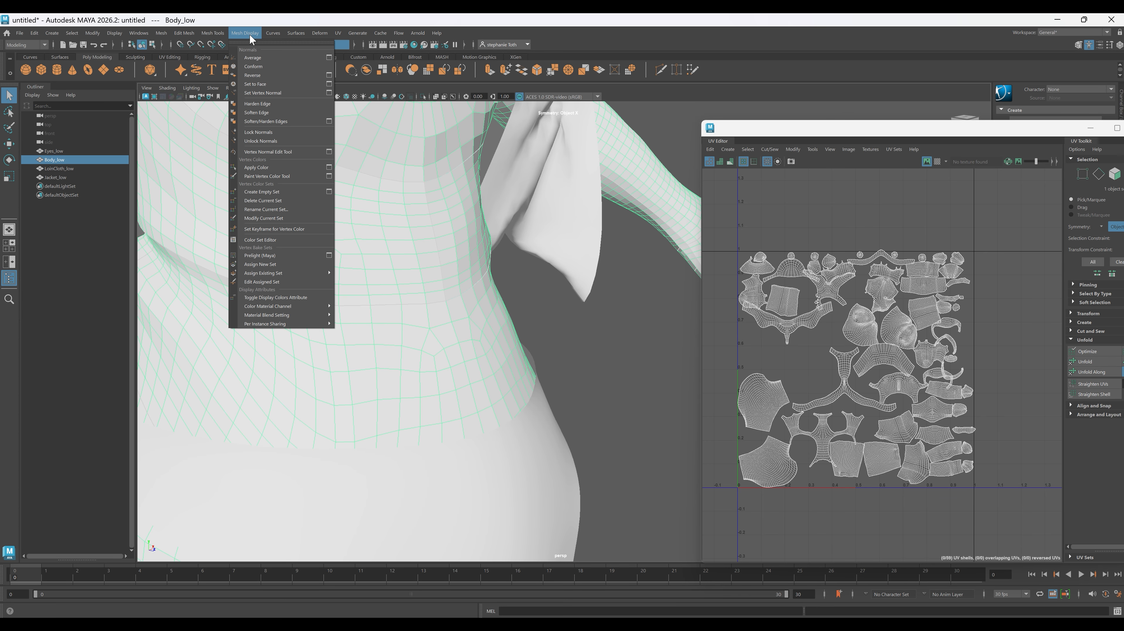
left_click(257, 113)
left_click(640, 336)
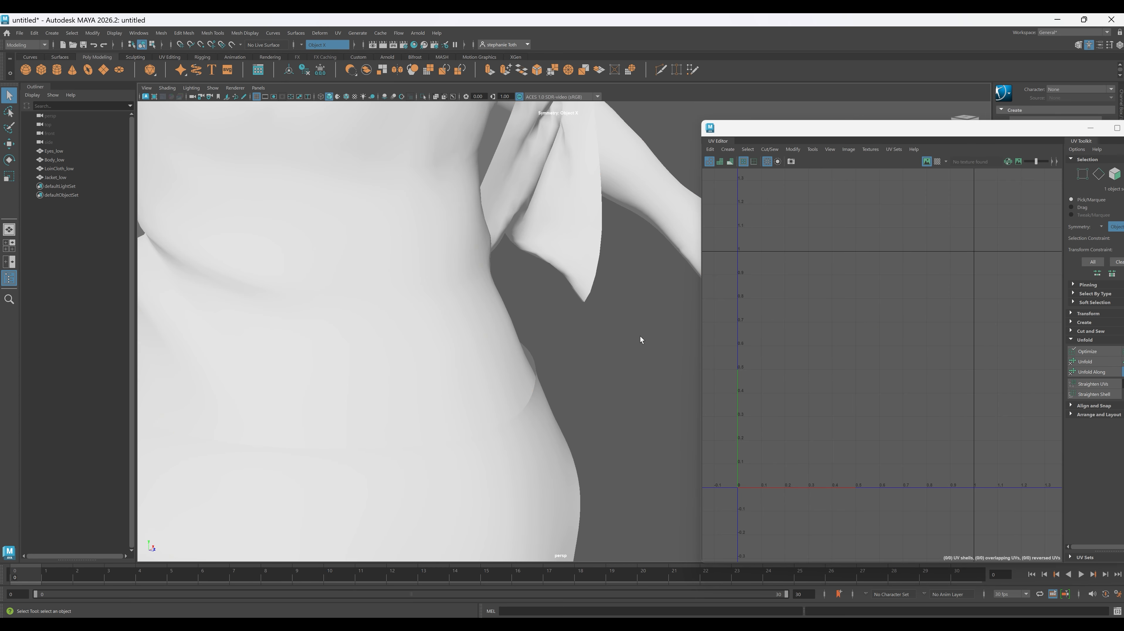
- Select the Body_low mesh to show its UV layout and wireframe down to the feet
right_click_drag(647, 361, 306, 240, "alt")
left_click(475, 302)
left_click_drag(661, 366, 598, 374, "alt")
right_click_drag(598, 373, 545, 394, "alt")
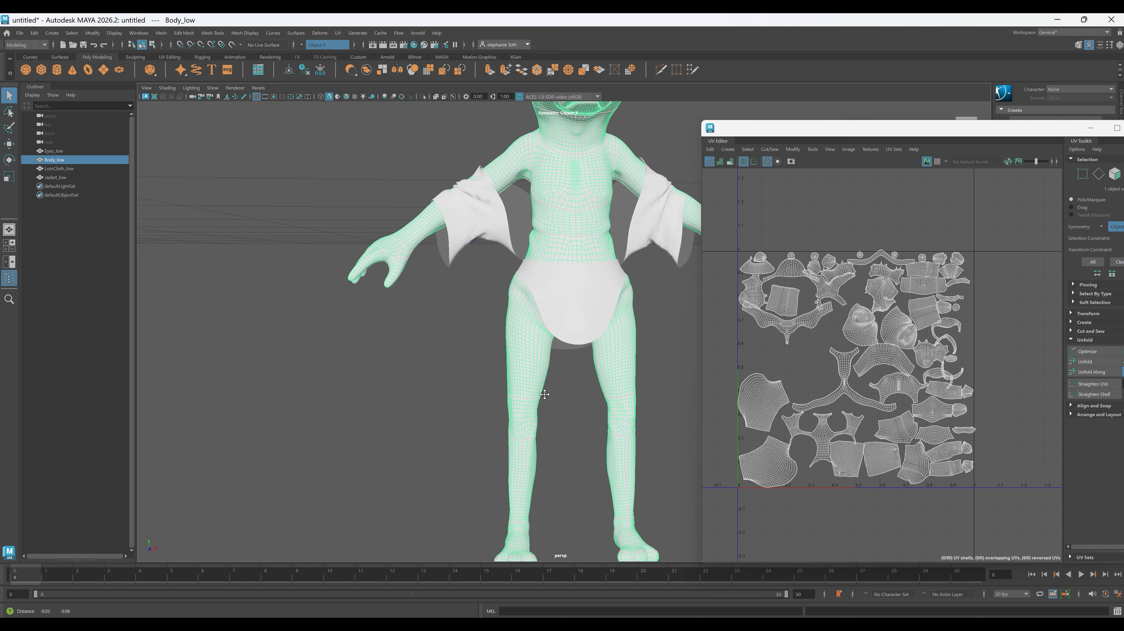
middle_click_drag(545, 394, 549, 380, "alt")
left_click_drag(562, 392, 524, 406, "alt")
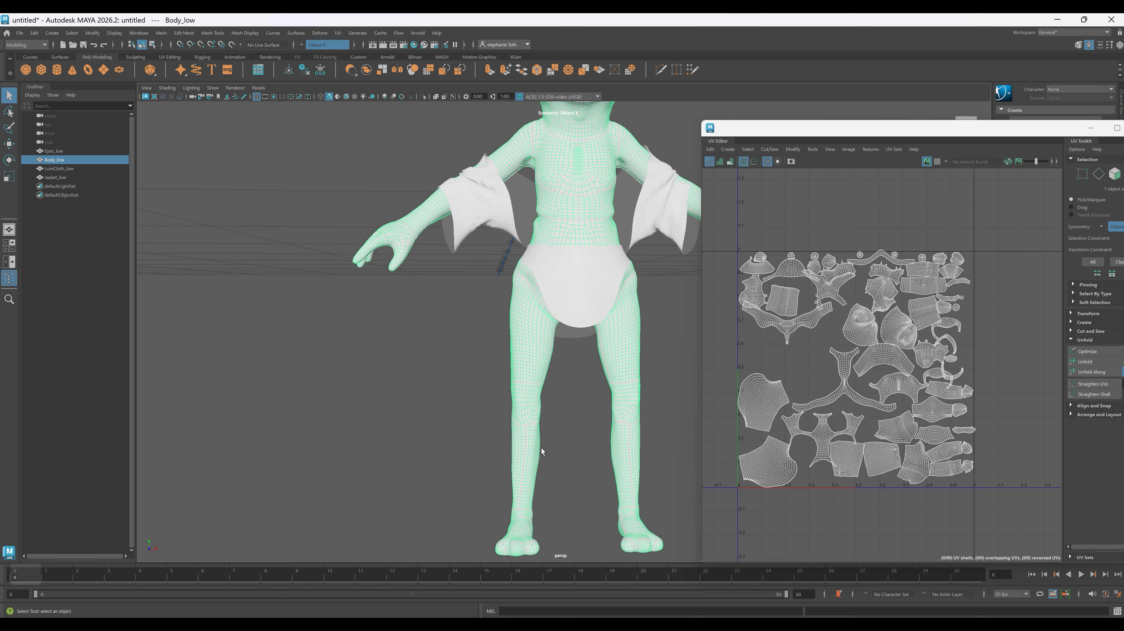
- Examine the lower leg of Body_low between knee and ankle from the front and the inner side
right_click_drag(514, 338, 592, 479, "alt")
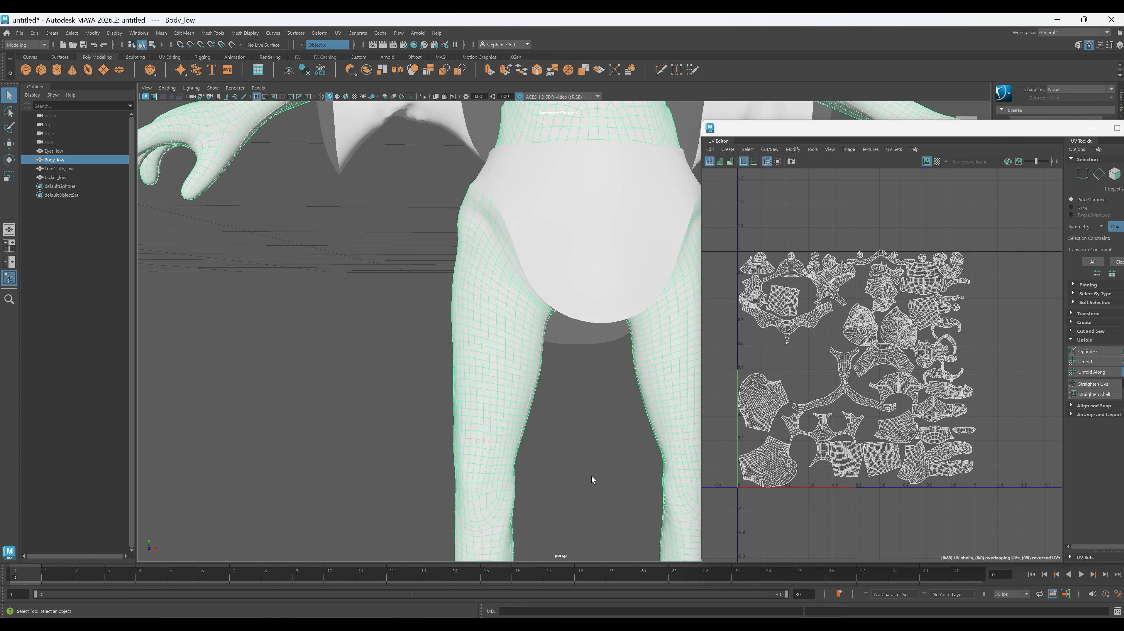
middle_click_drag(592, 480, 559, 271, "alt")
right_click_drag(470, 333, 496, 385, "alt")
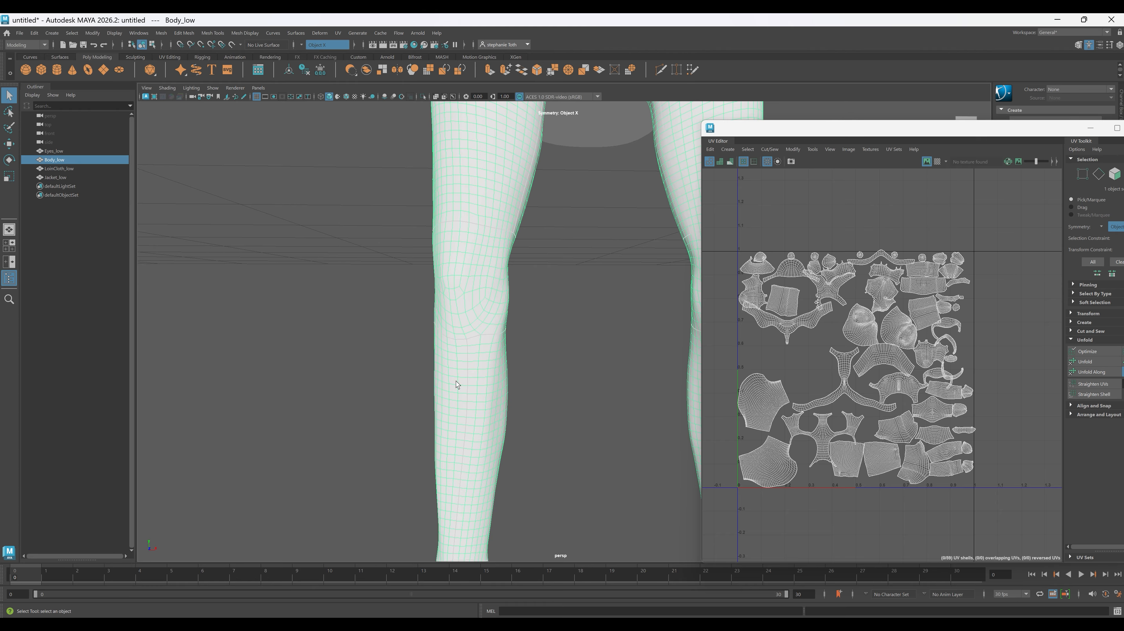
left_click_drag(564, 476, 576, 409, "alt")
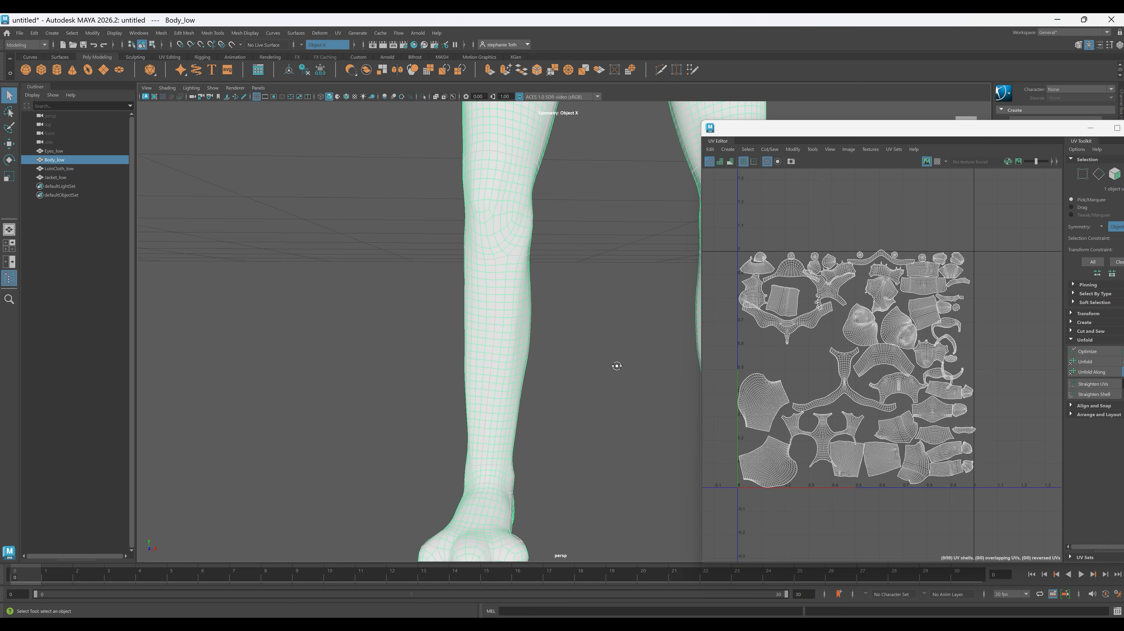
left_click_drag(617, 365, 528, 400, "alt")
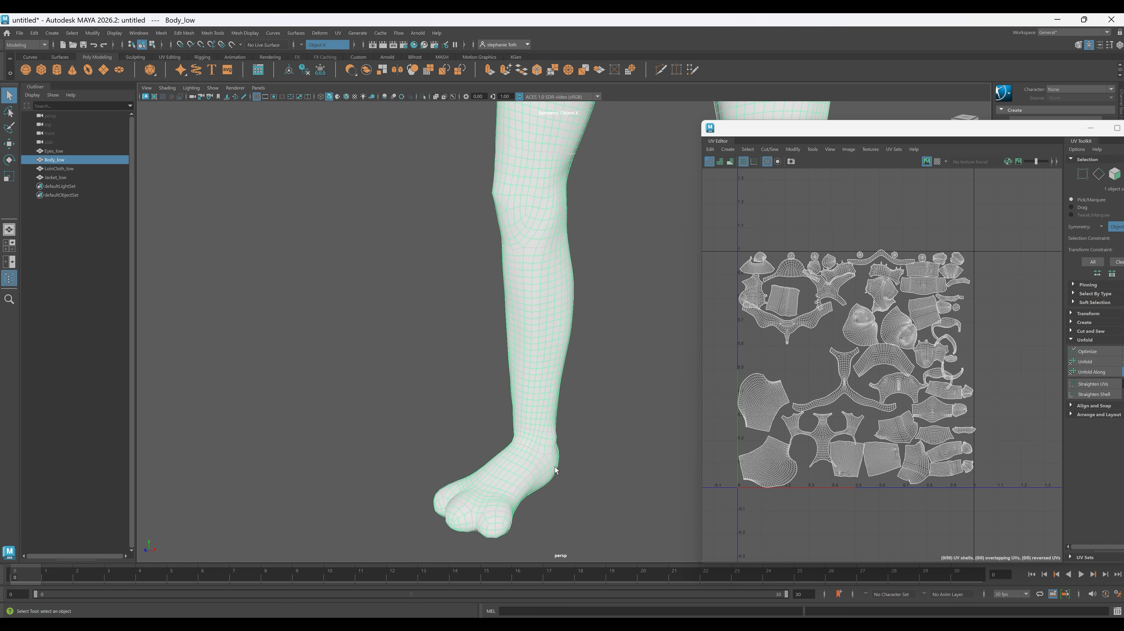
left_click_drag(520, 413, 570, 365, "alt")
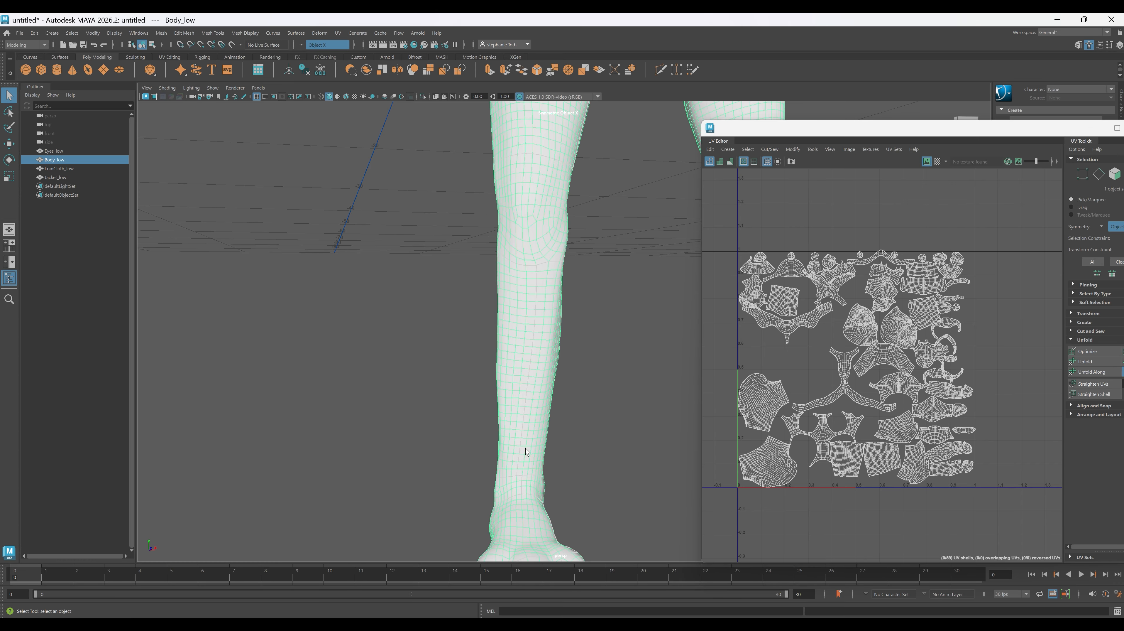
left_click_drag(527, 453, 535, 390, "alt")
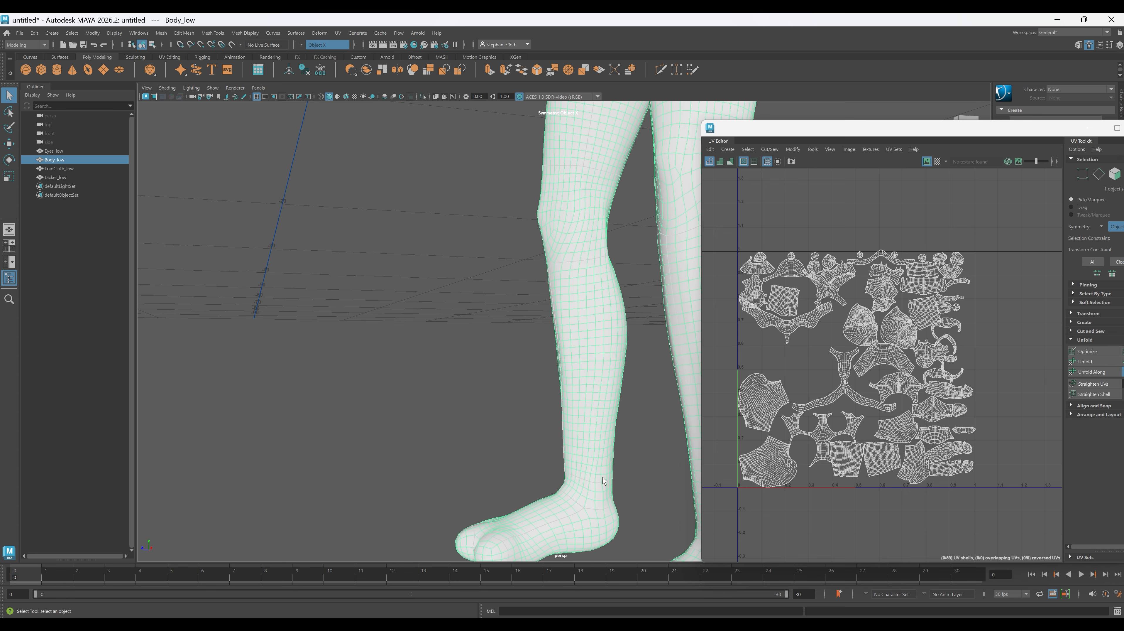
left_click_drag(505, 380, 564, 385, "alt")
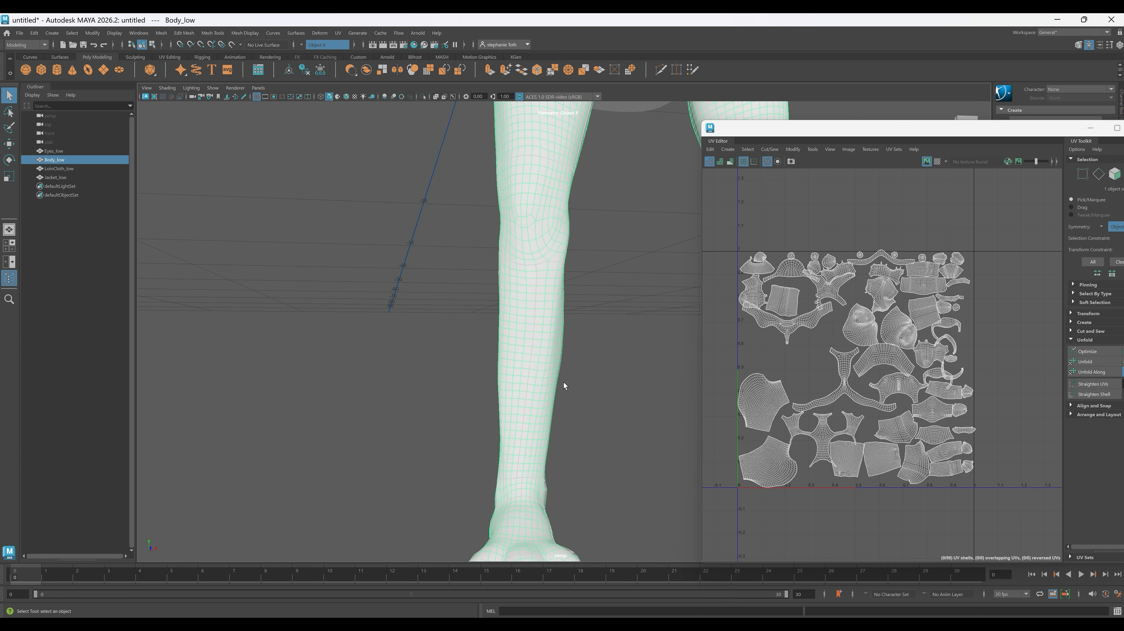
right_click_drag(524, 364, 609, 366)
- Select the two lower-leg UV shells and examine their borders up close in the UV Editor
left_click(540, 373)
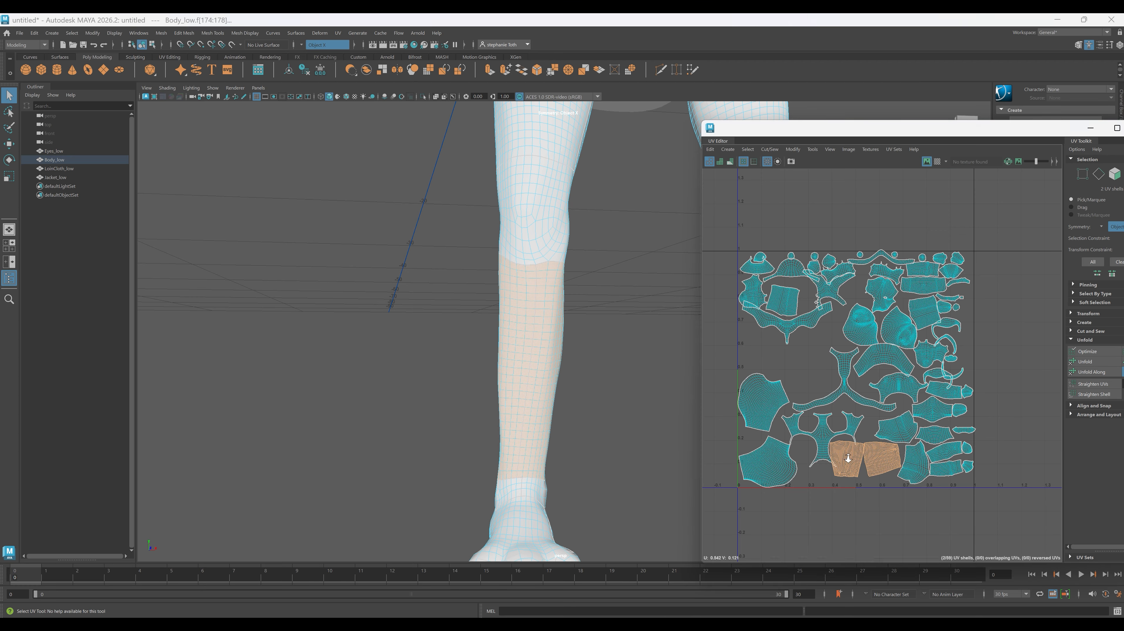
right_click_drag(848, 459, 903, 500, "alt")
middle_click_drag(903, 500, 738, 400, "alt")
right_click_drag(738, 400, 888, 515, "alt")
middle_click_drag(826, 471, 885, 486, "alt")
right_click_drag(885, 486, 839, 475, "alt")
- Select the vertical seam edges down the front of the lower leg from knee to ankle and sew them
left_click(409, 310, "alt")
right_click_drag(409, 314, 403, 288)
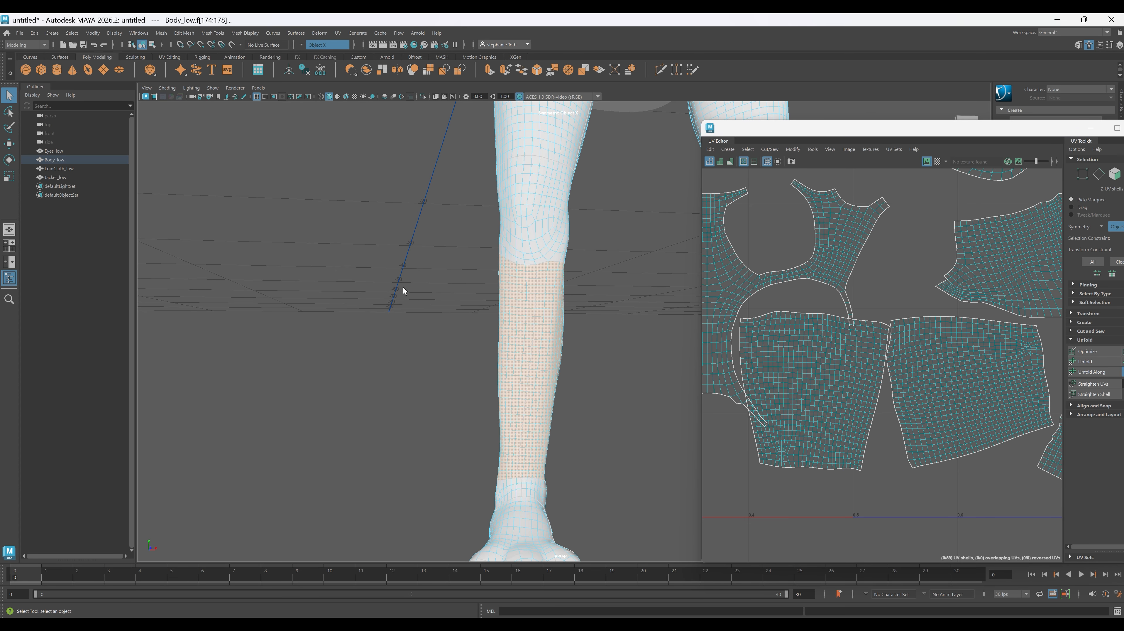
left_click(536, 268)
left_click(520, 389, "shift")
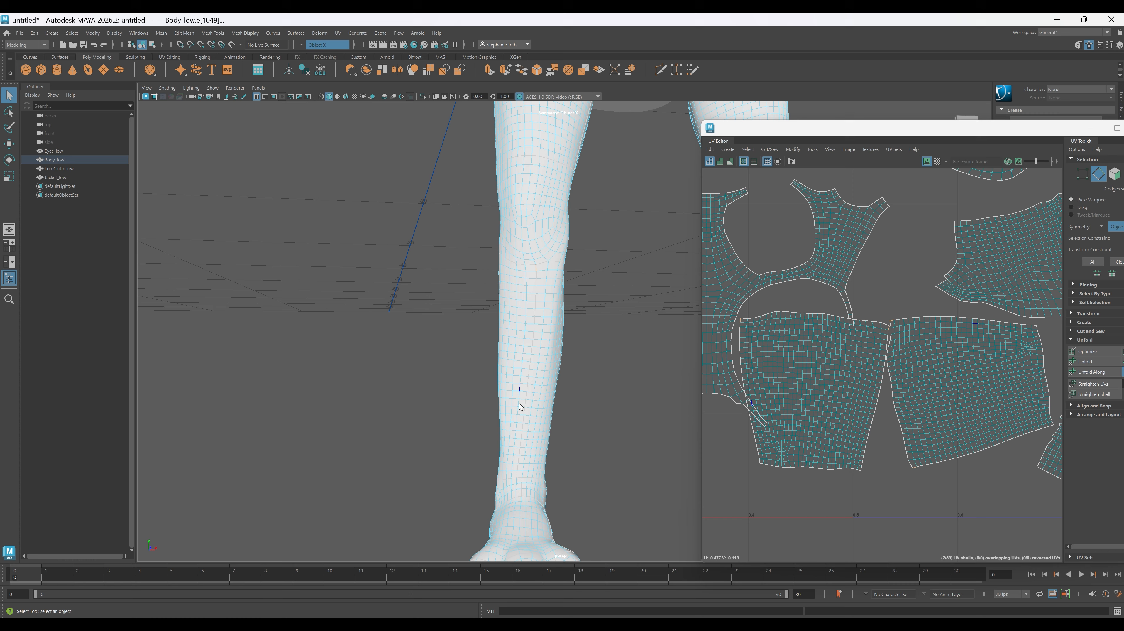
double_click(519, 475, "shift")
left_click_drag(971, 129, 845, 119)
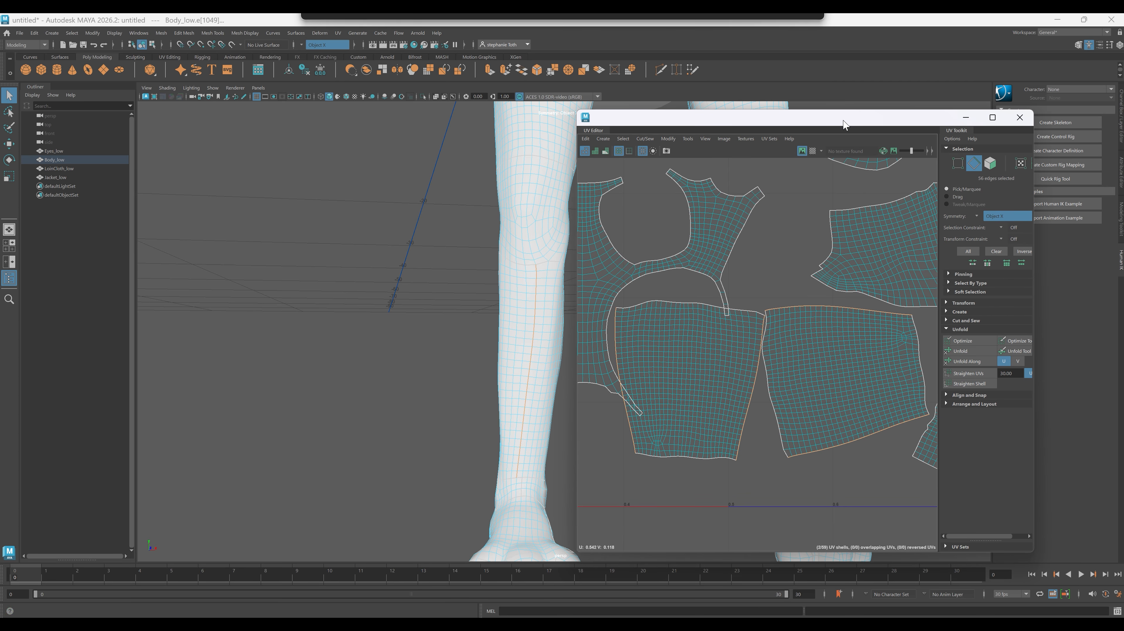
left_click(947, 322)
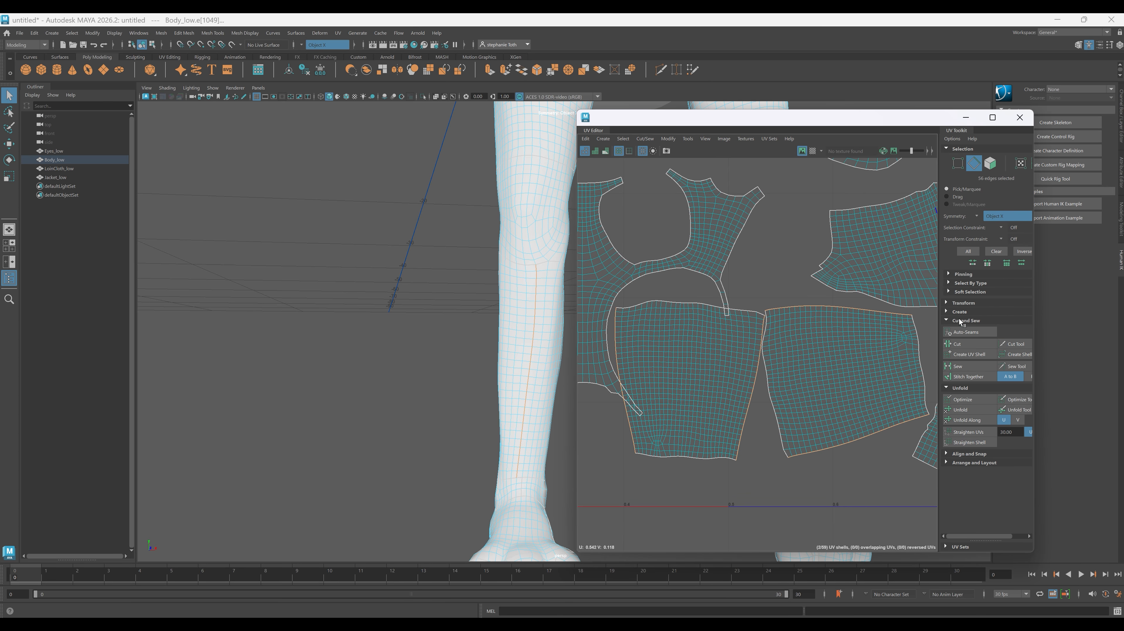
left_click(973, 366)
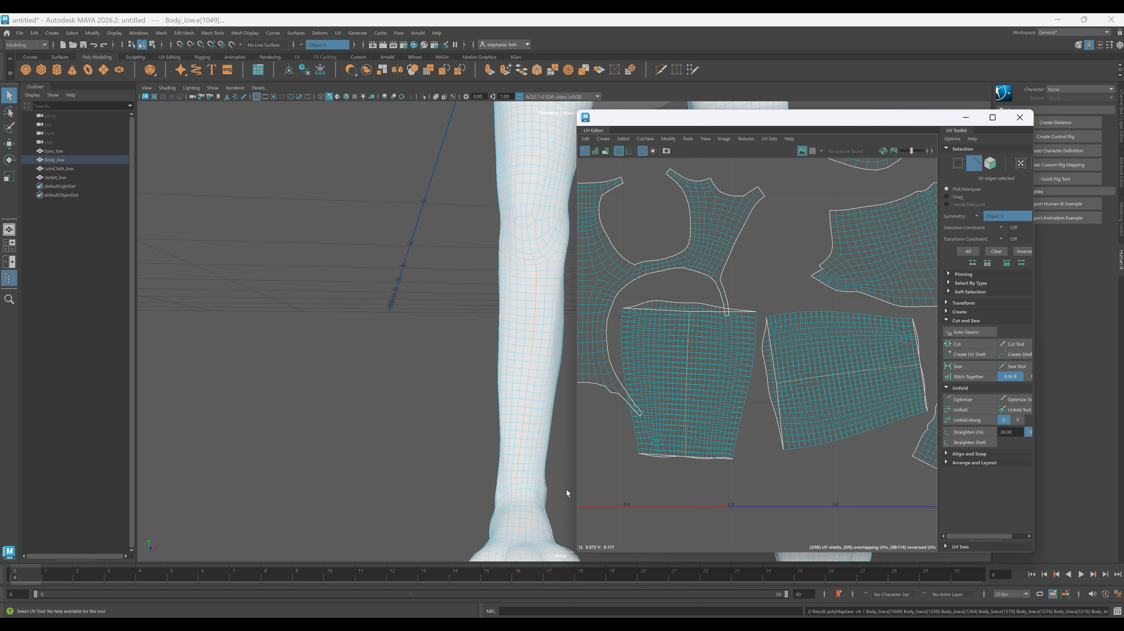
- Select the vertical edges down the inner side of the lower leg from knee to ankle and cut a new UV seam
right_click_drag(392, 327, 421, 319)
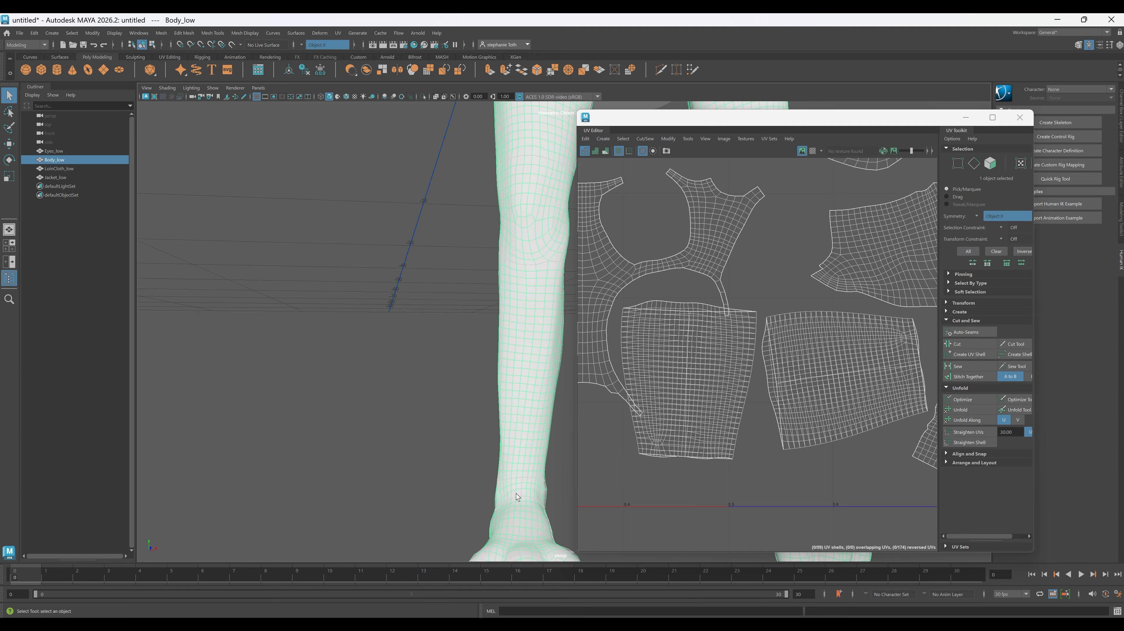
left_click_drag(516, 493, 370, 358, "alt")
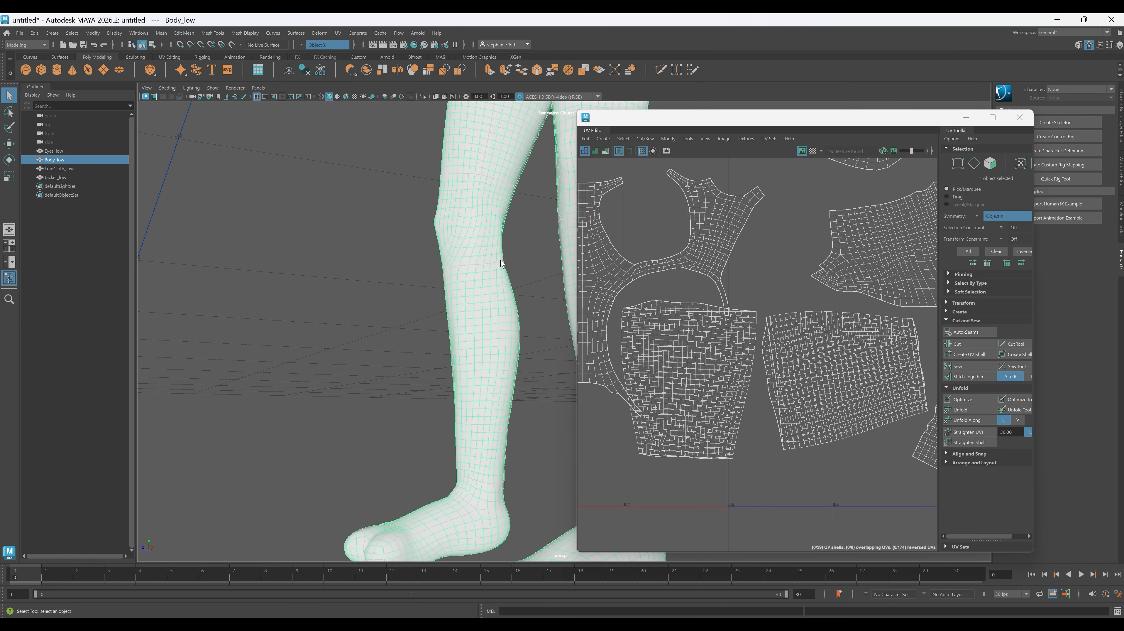
right_click_drag(486, 278, 486, 250)
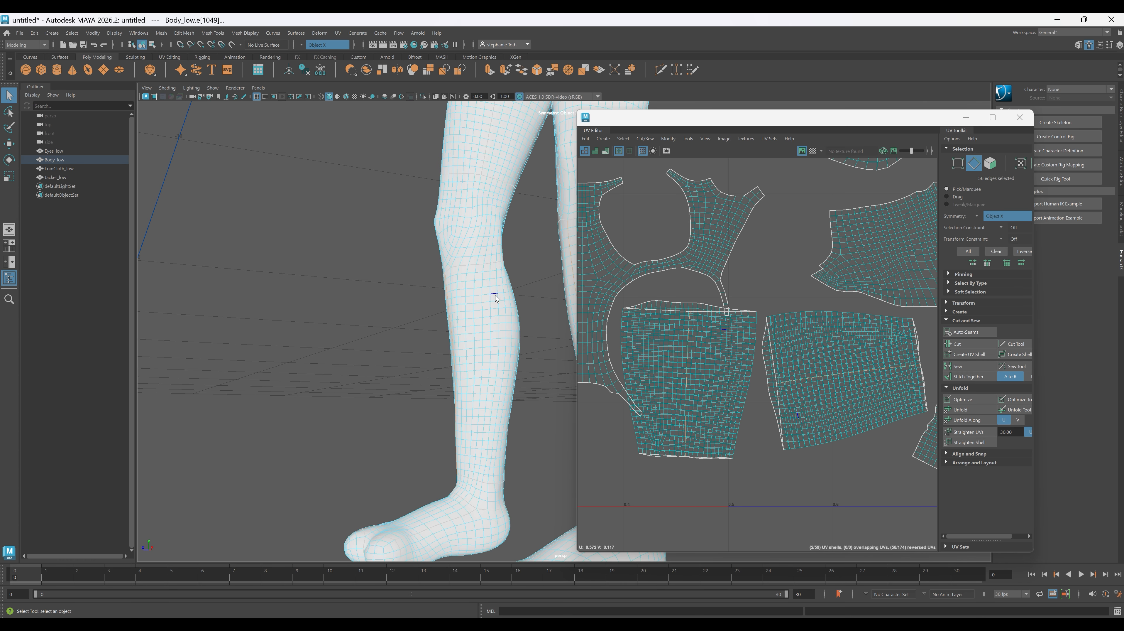
left_click(490, 266)
double_click(479, 477)
left_click(972, 351)
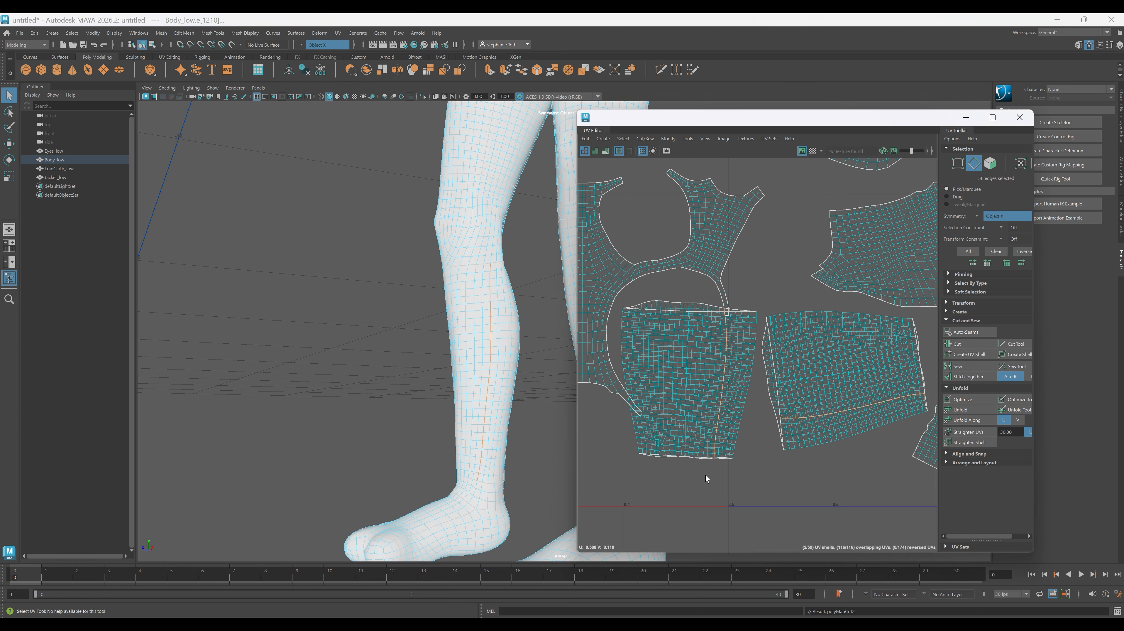
- Select both lower-leg UV shells and unfold them along the new seams
right_click_drag(705, 476, 678, 461)
left_click(679, 391)
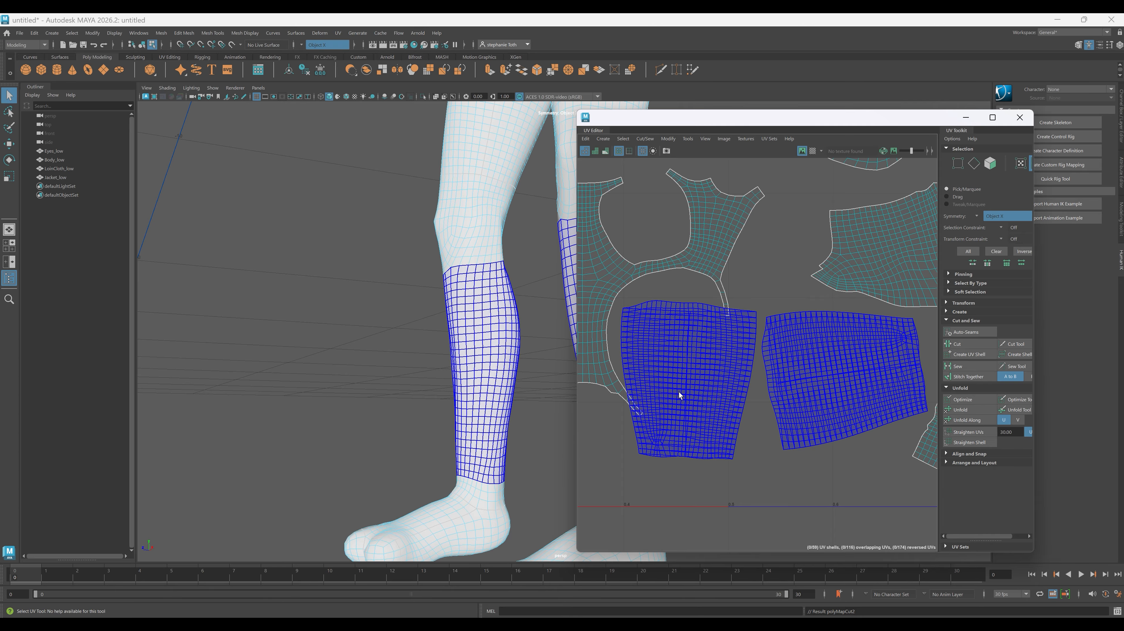
left_click(679, 392)
left_click(961, 410)
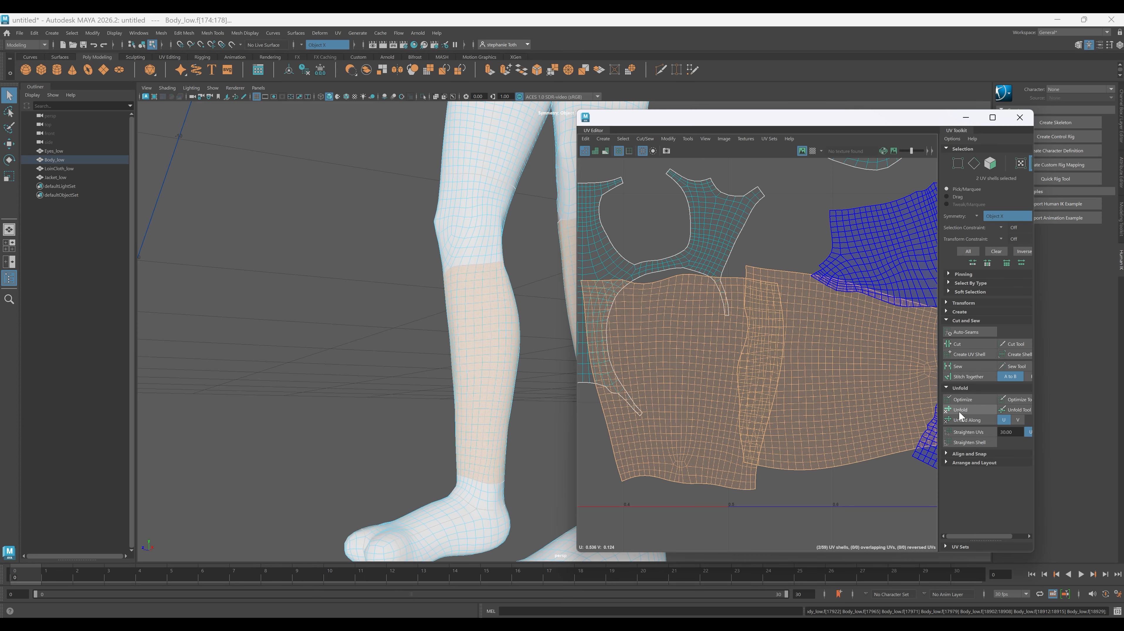
scroll(735, 459, "down", 2)
left_click(308, 362)
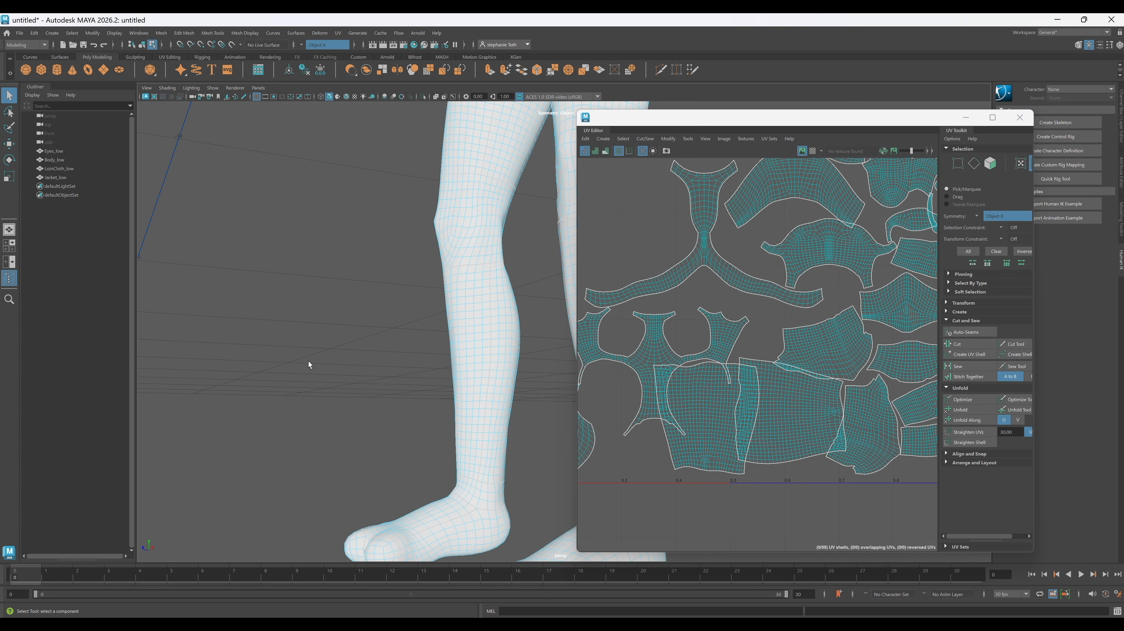
scroll(684, 449, "down", 4)
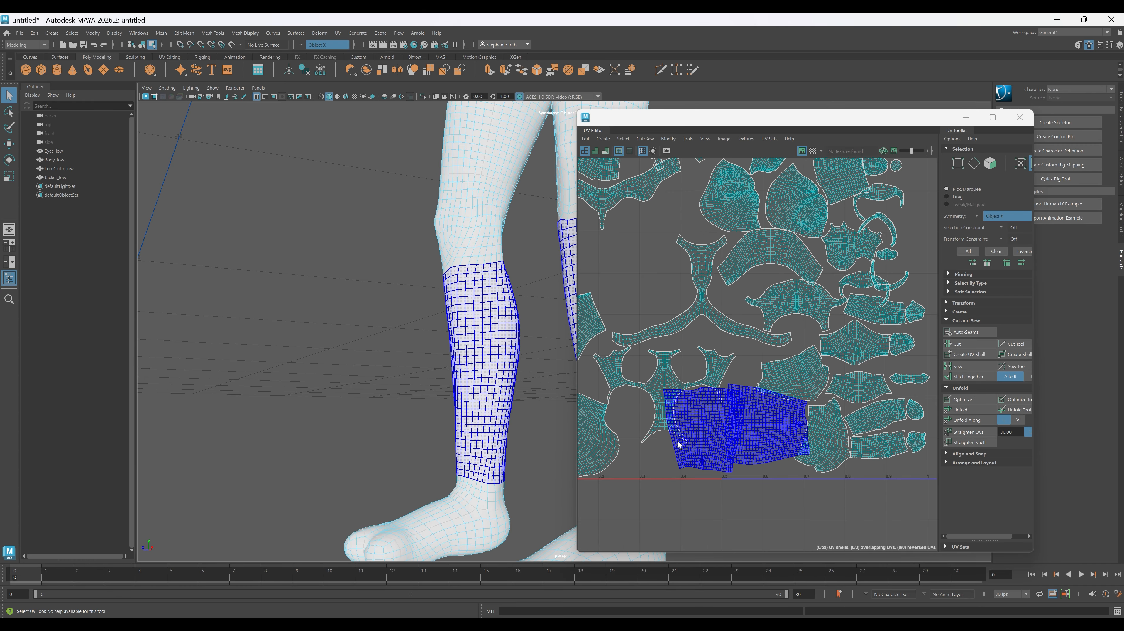
- Examine Body_low's legs, torso, head, arms and hands from several angles against its UV layout
left_click_drag(288, 315, 306, 422, "alt")
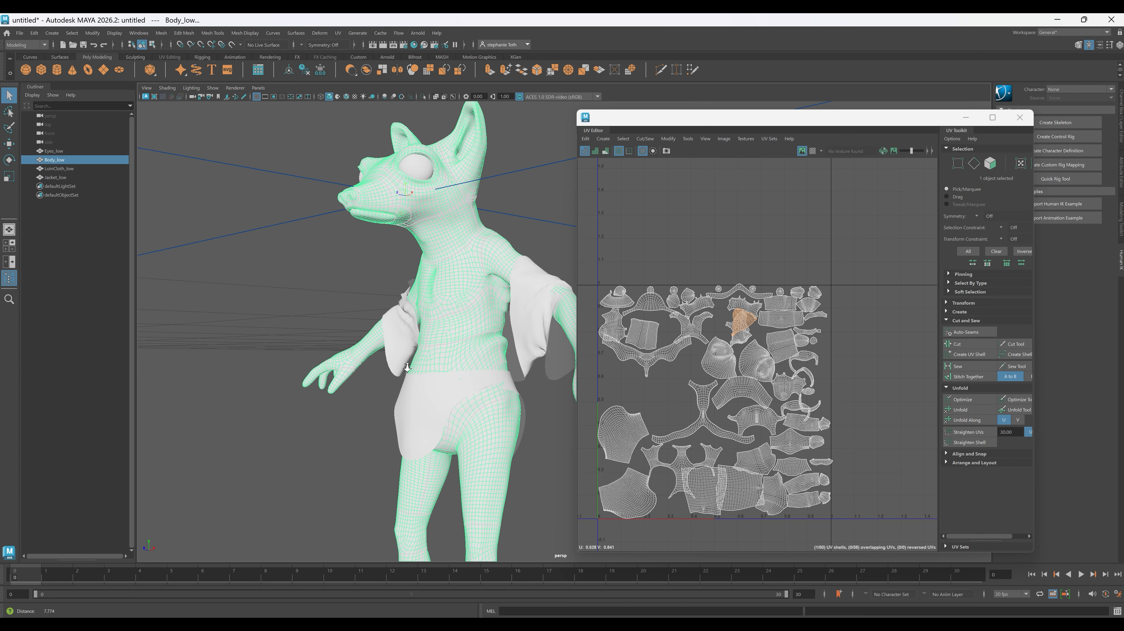
left_click_drag(407, 366, 486, 374, "alt")
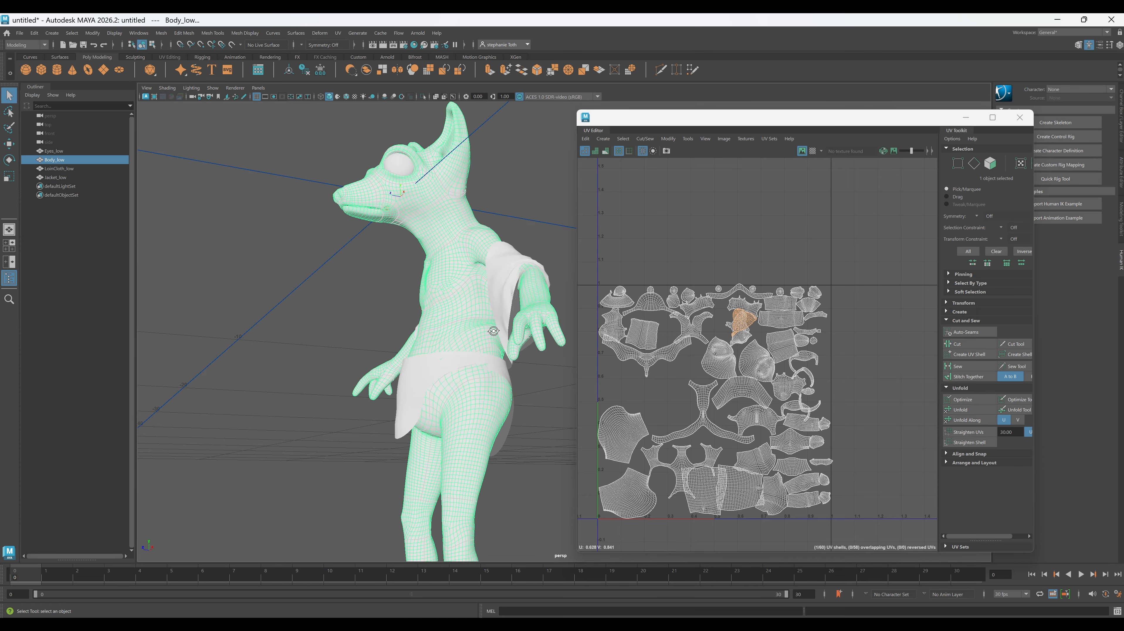
left_click_drag(493, 325, 469, 295, "alt")
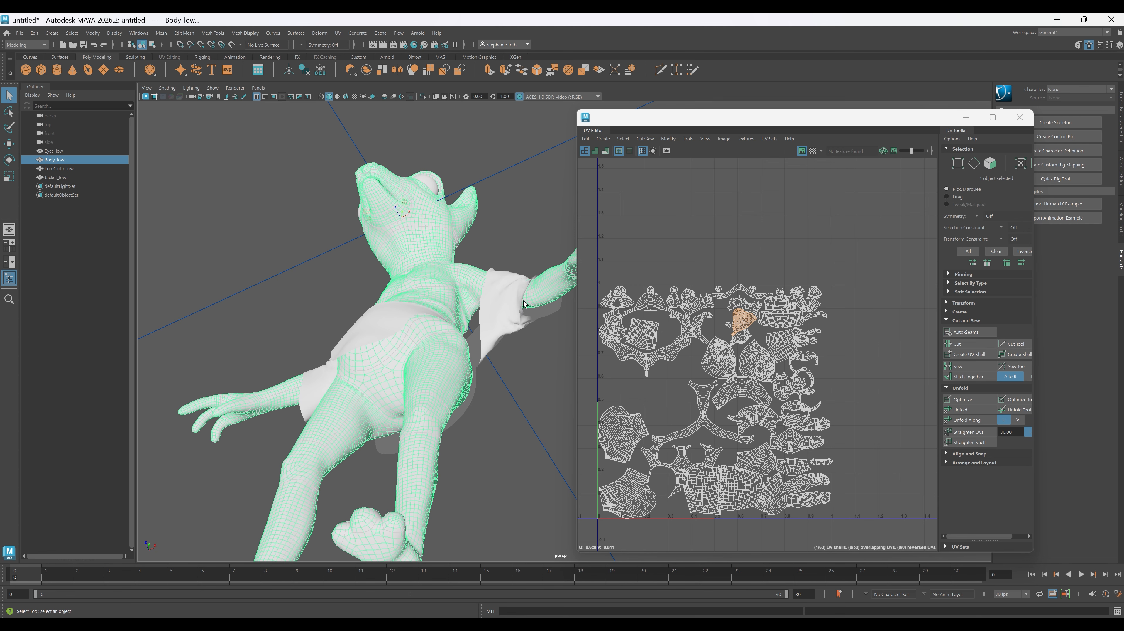
left_click_drag(569, 283, 498, 406, "alt")
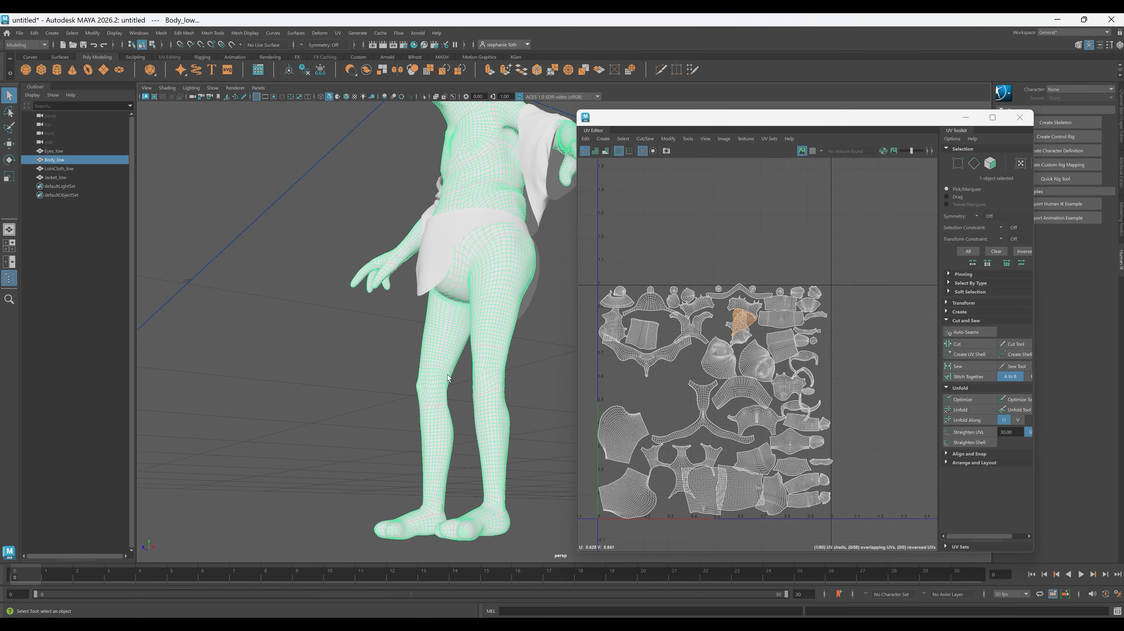
left_click_drag(449, 378, 419, 435, "alt")
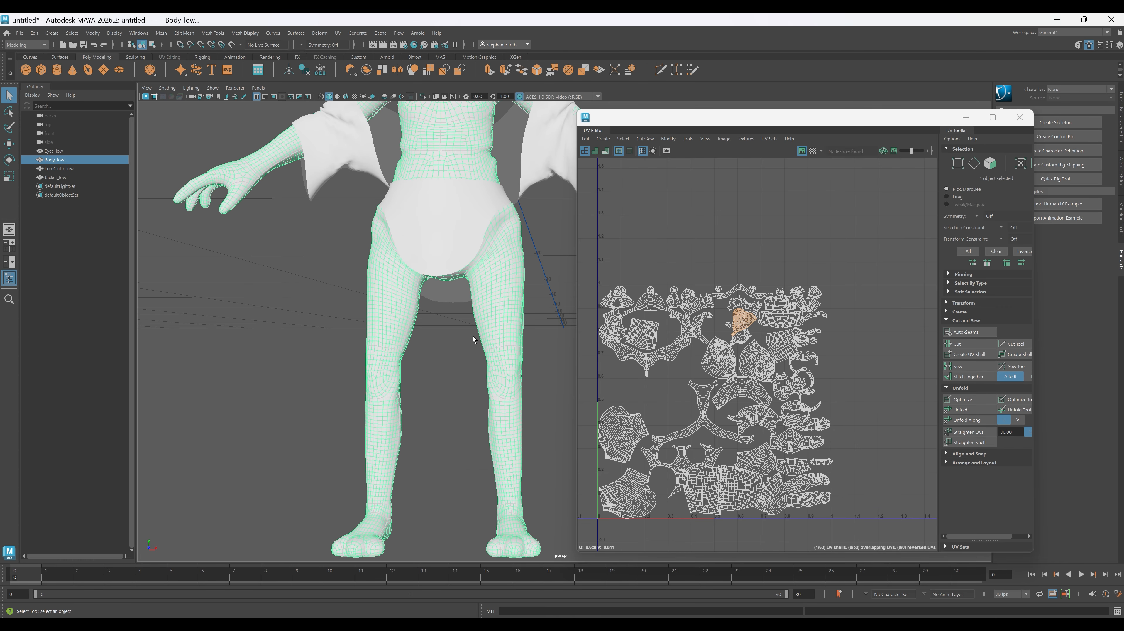
middle_click_drag(450, 185, 443, 363, "alt")
middle_click_drag(464, 315, 415, 419, "alt")
middle_click_drag(513, 358, 427, 304, "alt")
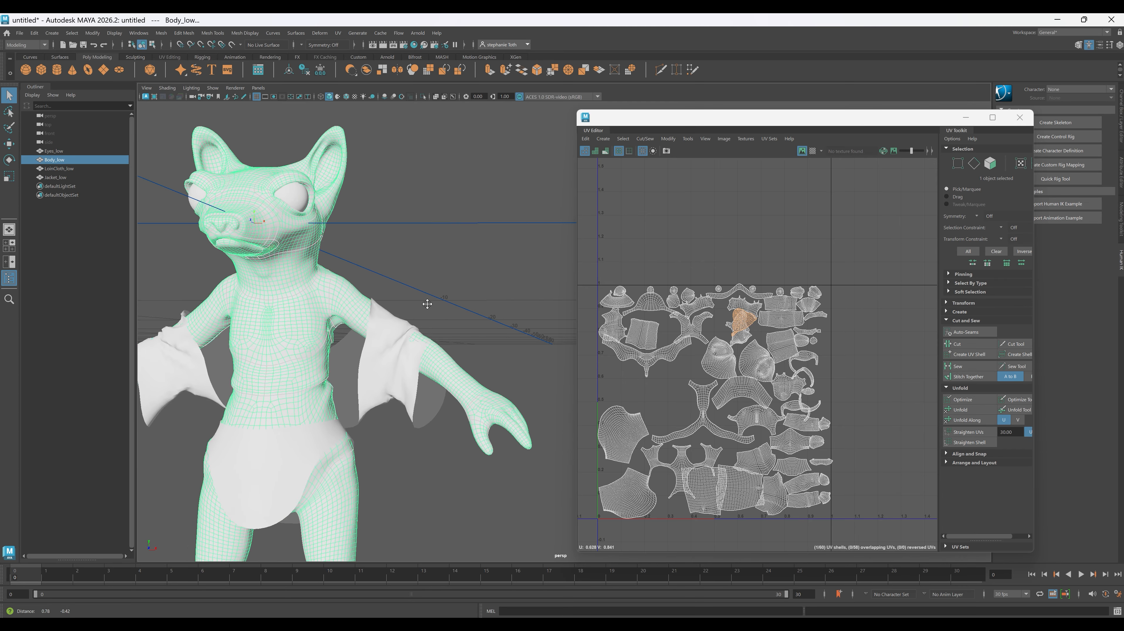
left_click_drag(427, 304, 446, 412, "alt")
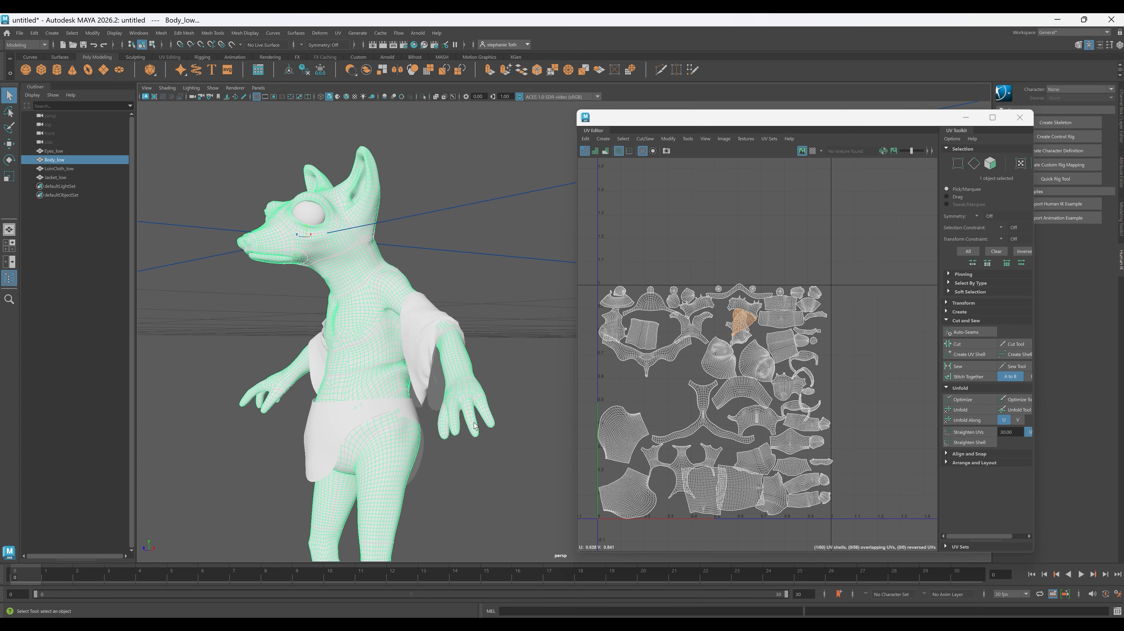
left_click_drag(509, 396, 508, 422, "alt")
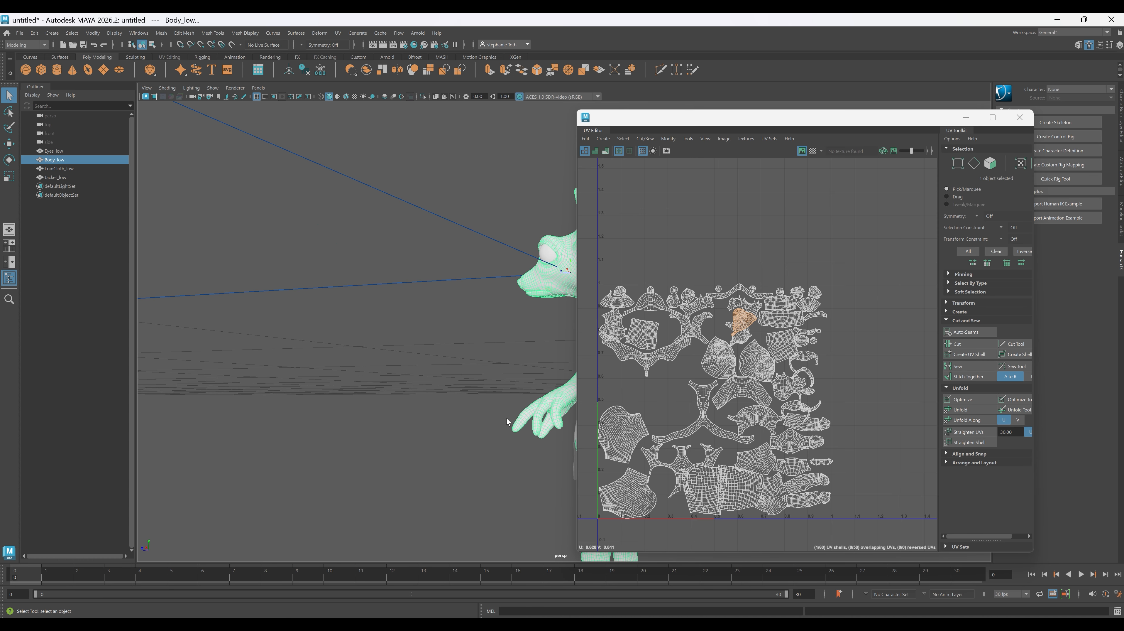
middle_click_drag(508, 422, 424, 394, "alt")
right_click_drag(414, 384, 573, 524, "alt")
middle_click_drag(349, 455, 359, 435, "alt")
left_click_drag(359, 438, 366, 426, "alt")
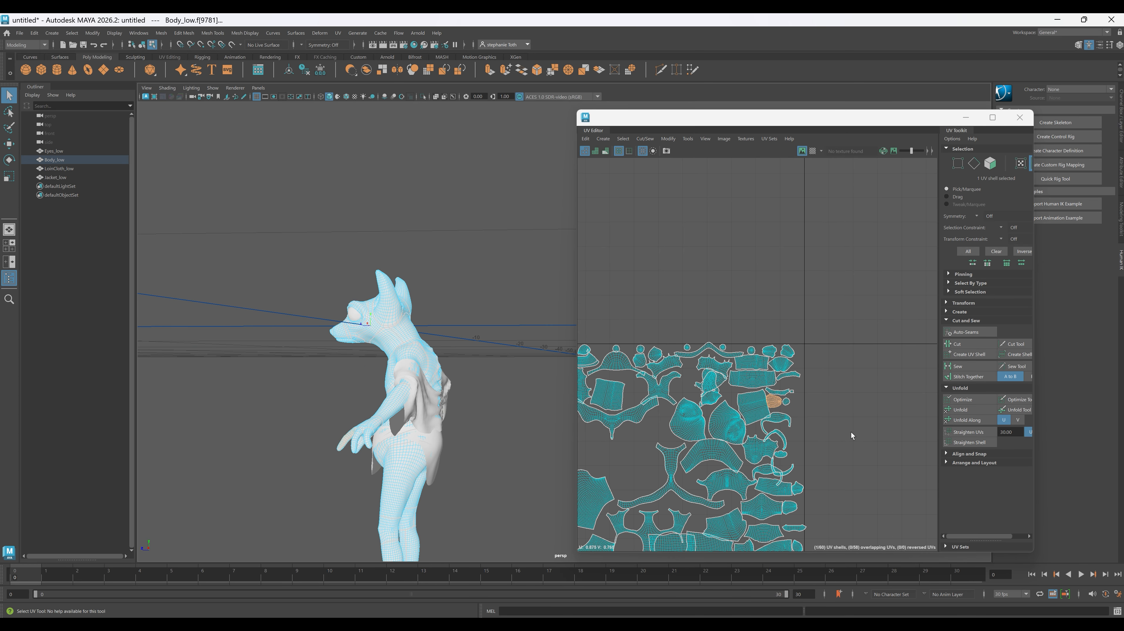
- Select all of Body_low's UV shells, orient them and lay them out within the 0–1 UV space
scroll(810, 418, "down", 8)
mouse_move(810, 423)
middle_mouse_down("alt")
mouse_move(731, 401)
mouse_move(808, 410)
middle_mouse_up("alt")
scroll(731, 400, "up", 3)
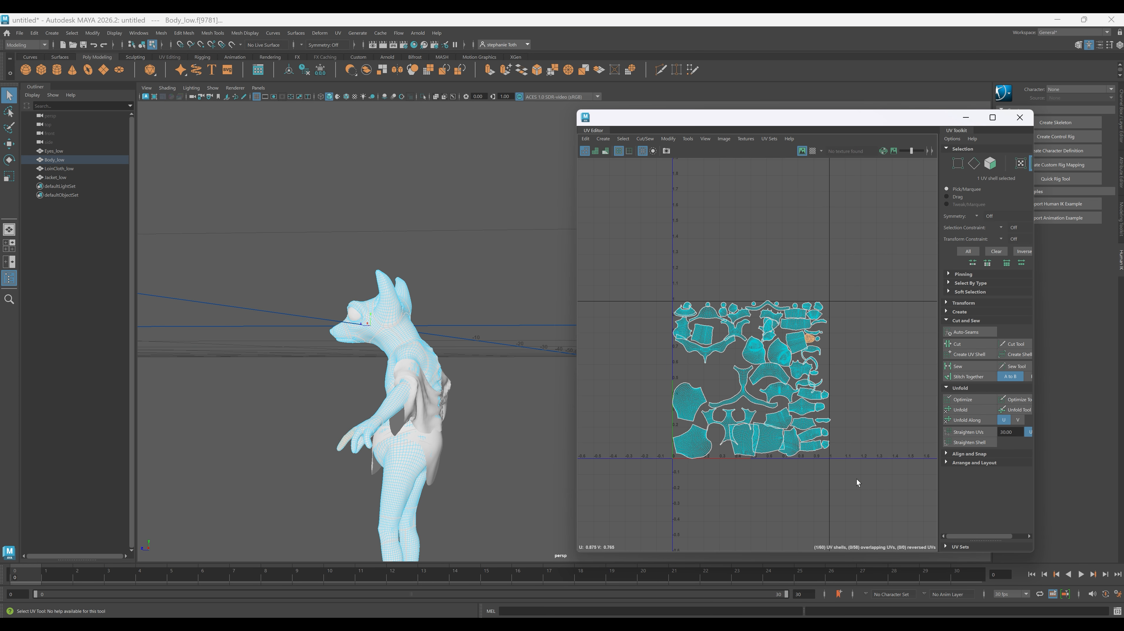
left_click_drag(658, 287, 857, 483)
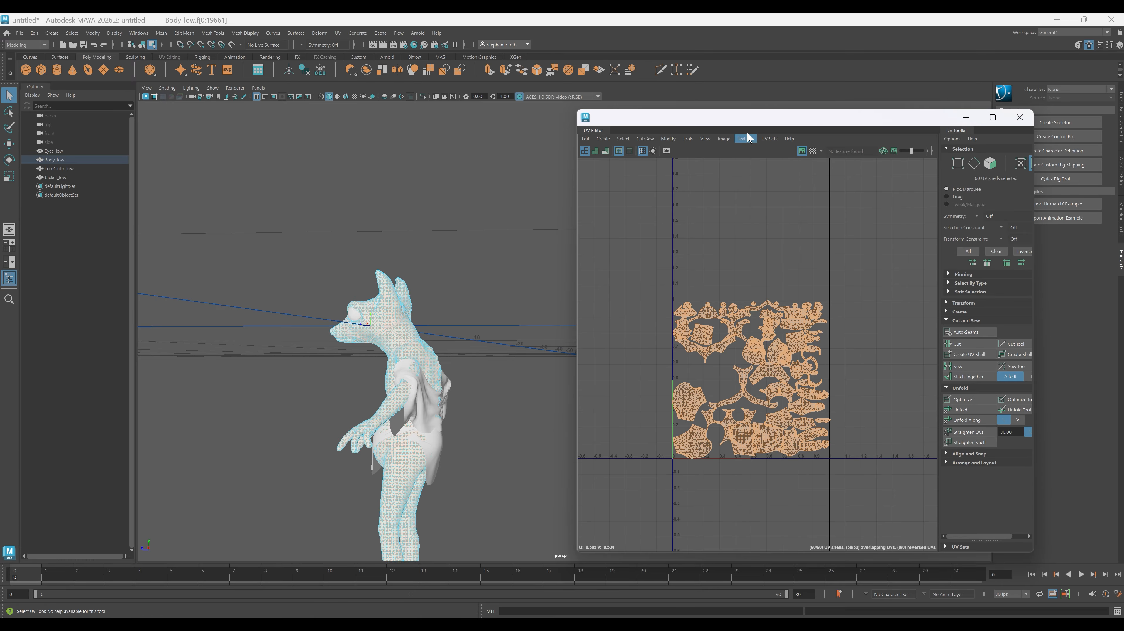
left_click_drag(747, 118, 599, 119)
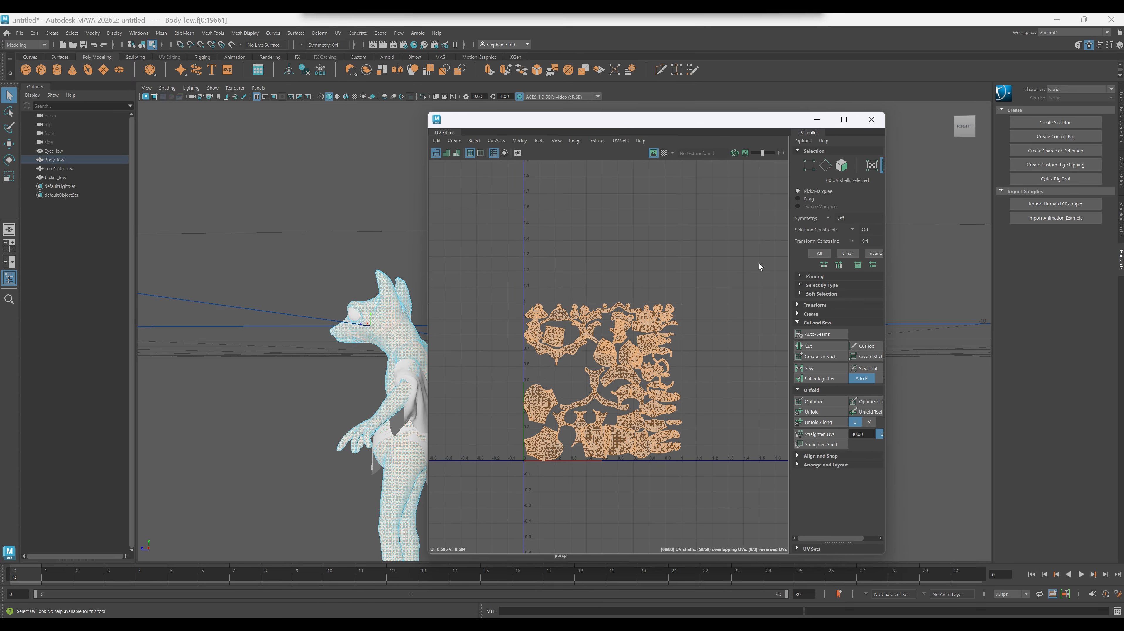
left_click(799, 465)
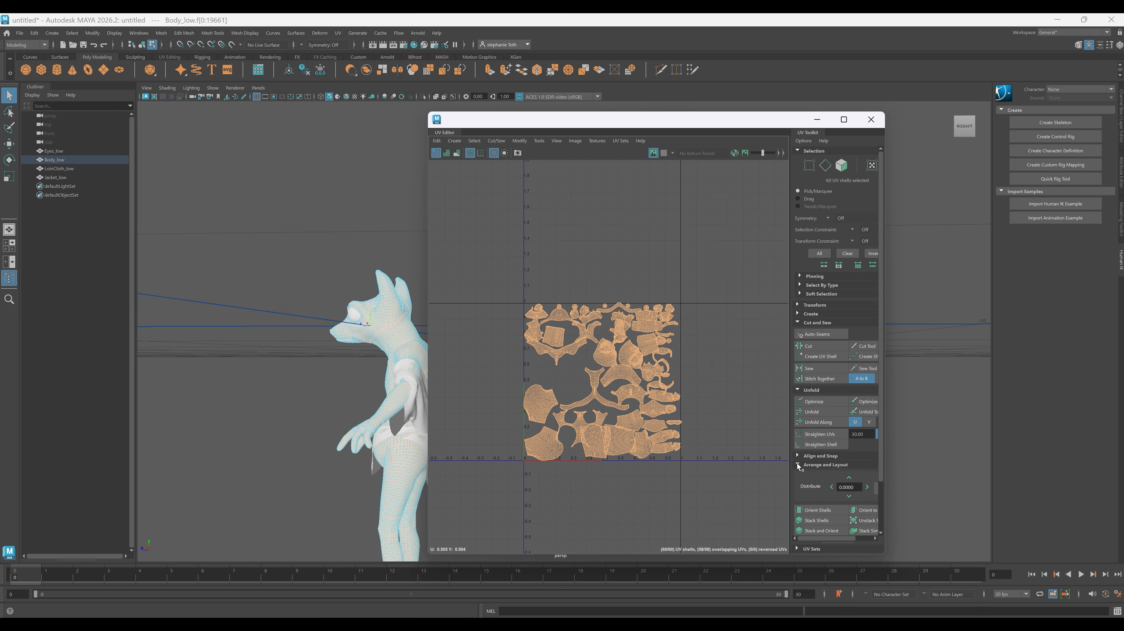
scroll(812, 468, "down", 3)
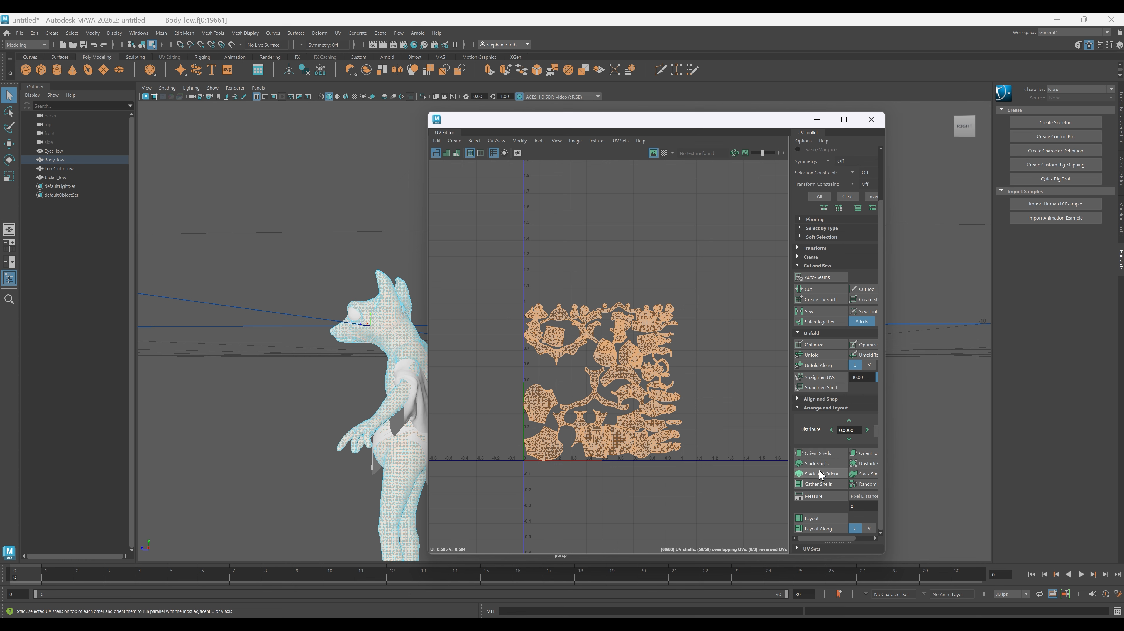
left_click(820, 454)
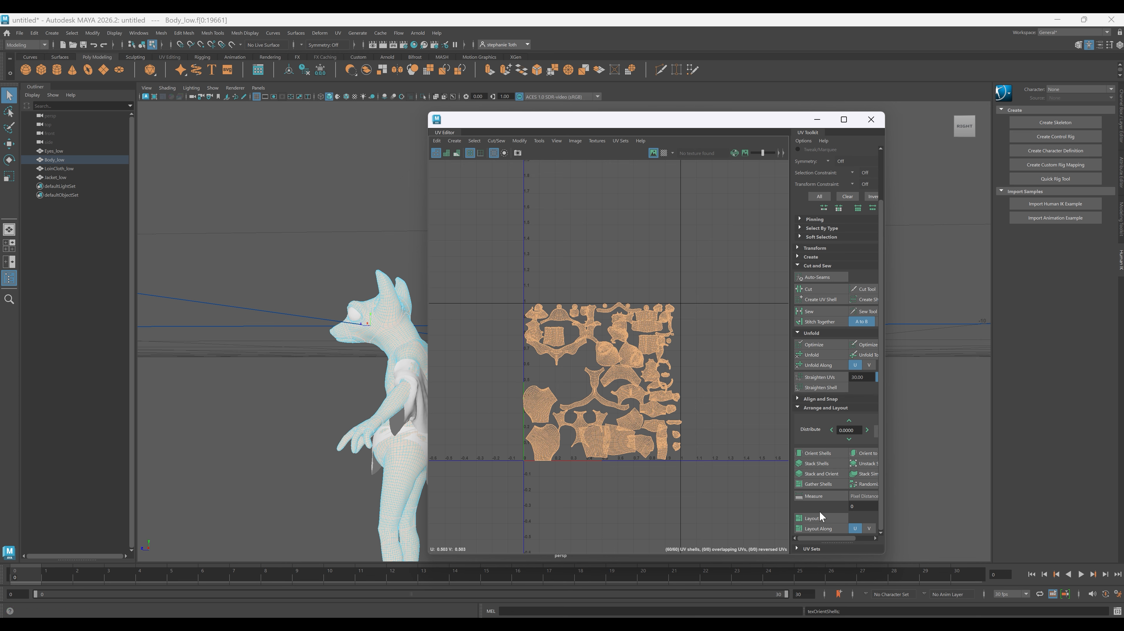
left_click(818, 519)
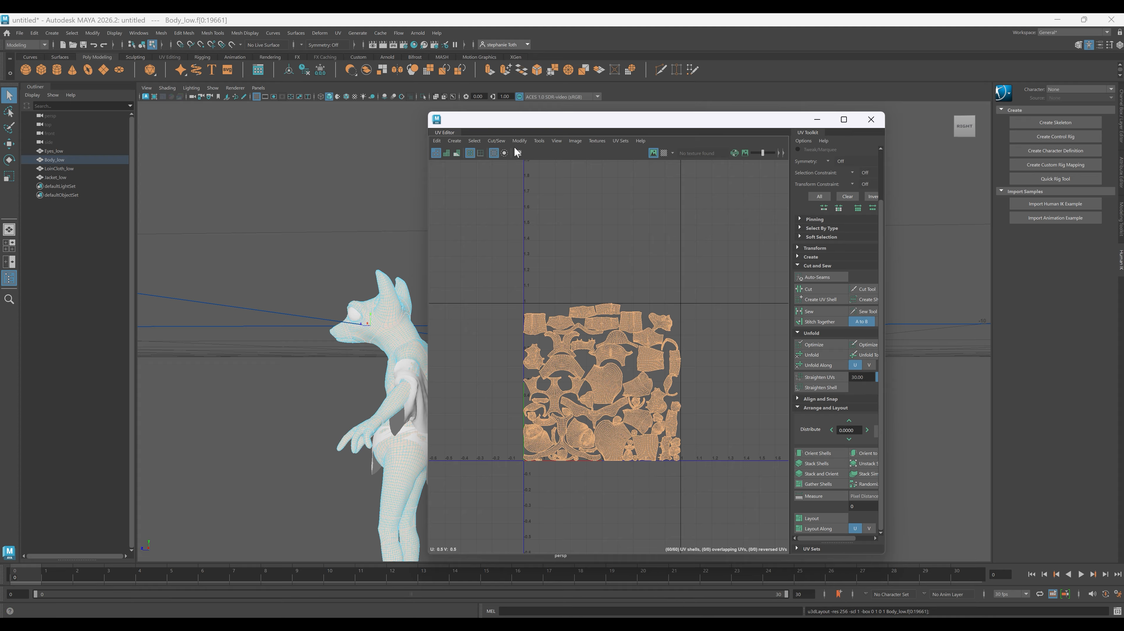
- Display the checker map on Body_low and examine its scale and distortion across the legs, torso, arms and head
left_click(666, 155)
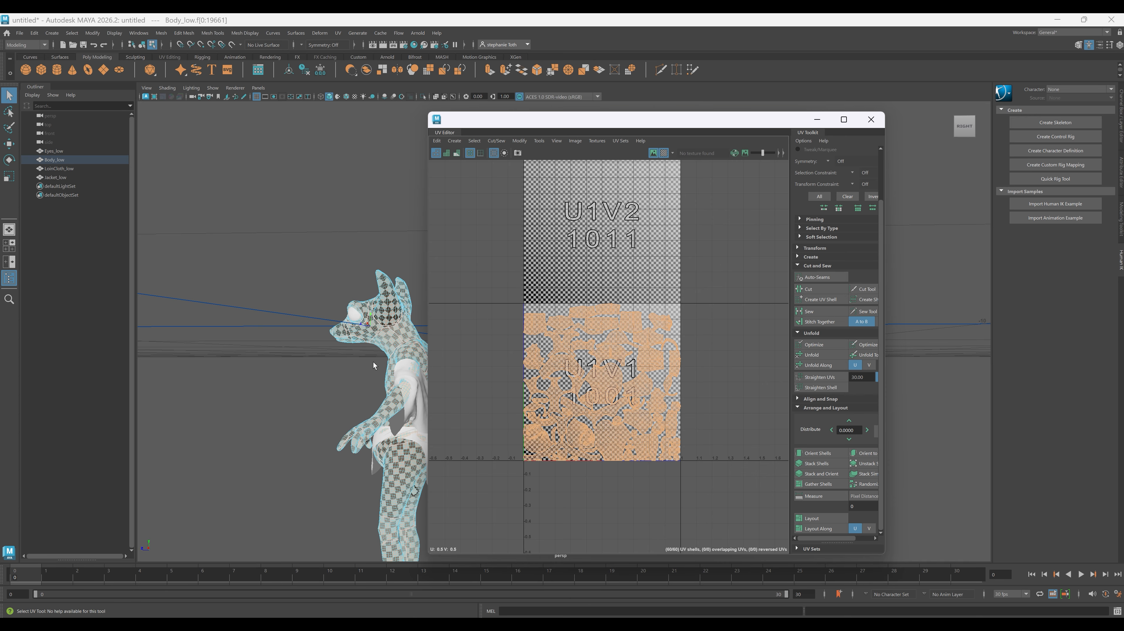
left_click_drag(373, 362, 366, 395, "alt")
scroll(365, 394, "up", 5)
middle_click_drag(365, 395, 290, 321, "alt")
scroll(289, 320, "down", 5)
middle_click_drag(278, 461, 316, 442, "alt")
left_click_drag(316, 442, 345, 448, "alt")
scroll(343, 446, "down", 4)
middle_click_drag(334, 552, 338, 468, "alt")
left_click_drag(338, 467, 296, 461, "alt")
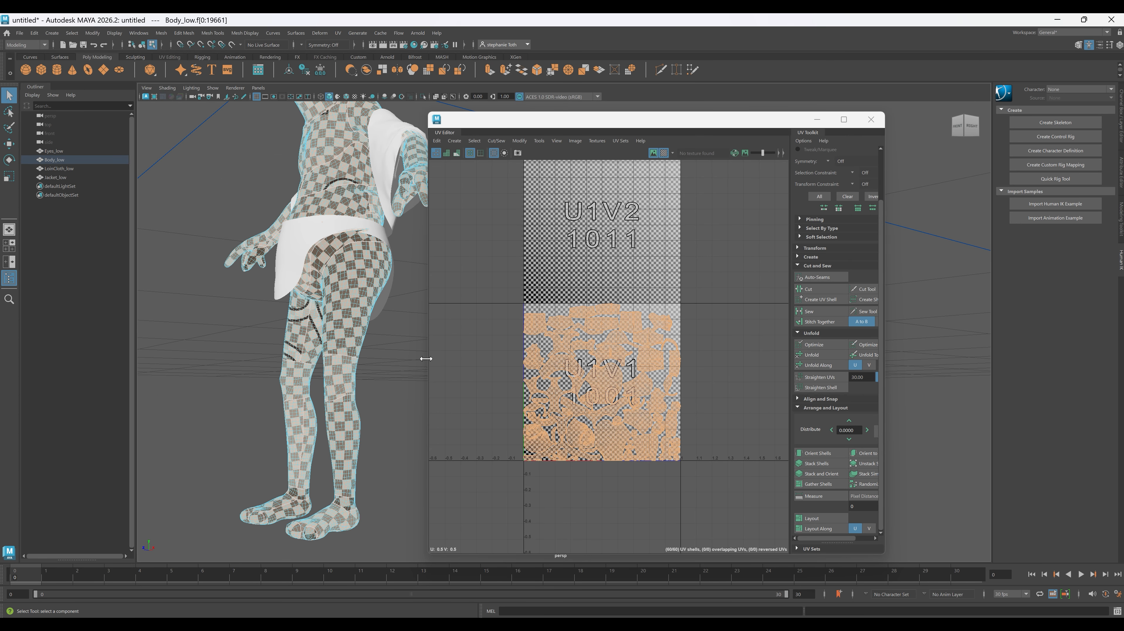
left_click_drag(427, 356, 299, 362, "alt")
middle_click_drag(298, 362, 309, 440, "alt")
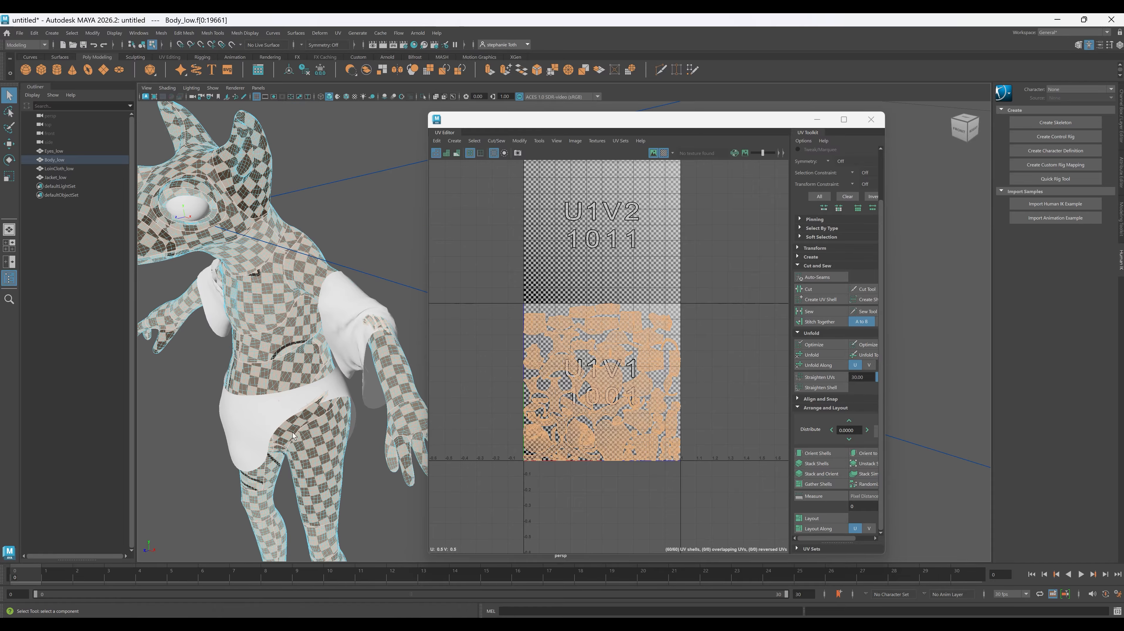
left_click_drag(309, 440, 339, 451, "alt")
middle_click_drag(339, 451, 331, 413, "alt")
scroll(331, 413, "down", 3)
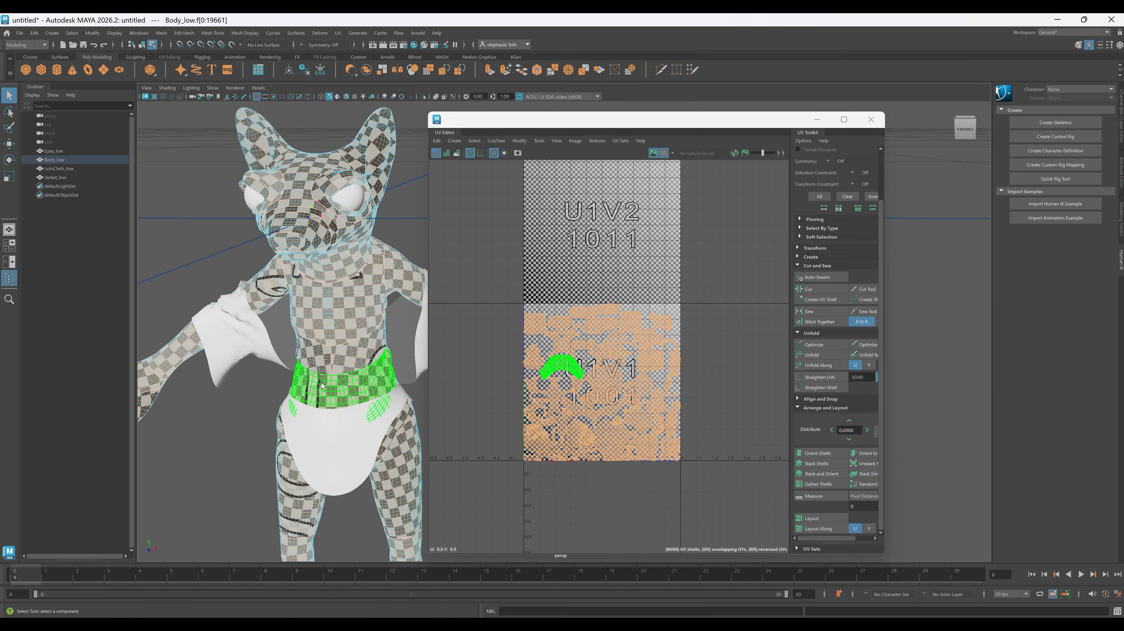
- Rotate the two upper-arm UV shells upright in Body_low's UV layout
scroll(612, 416, "up", 3)
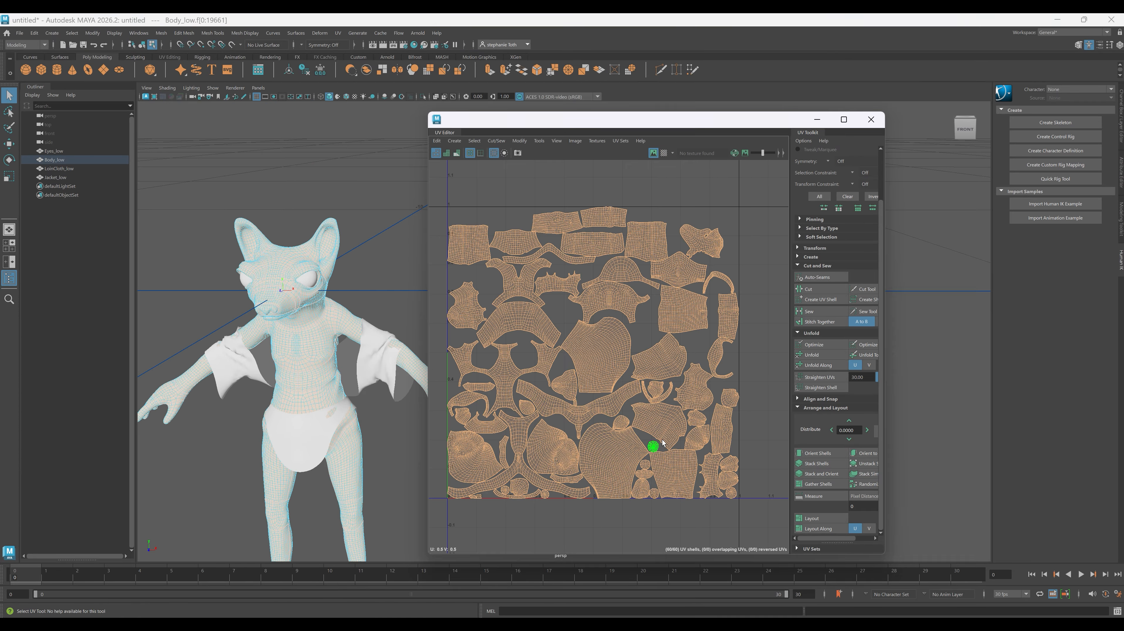
left_click(676, 363)
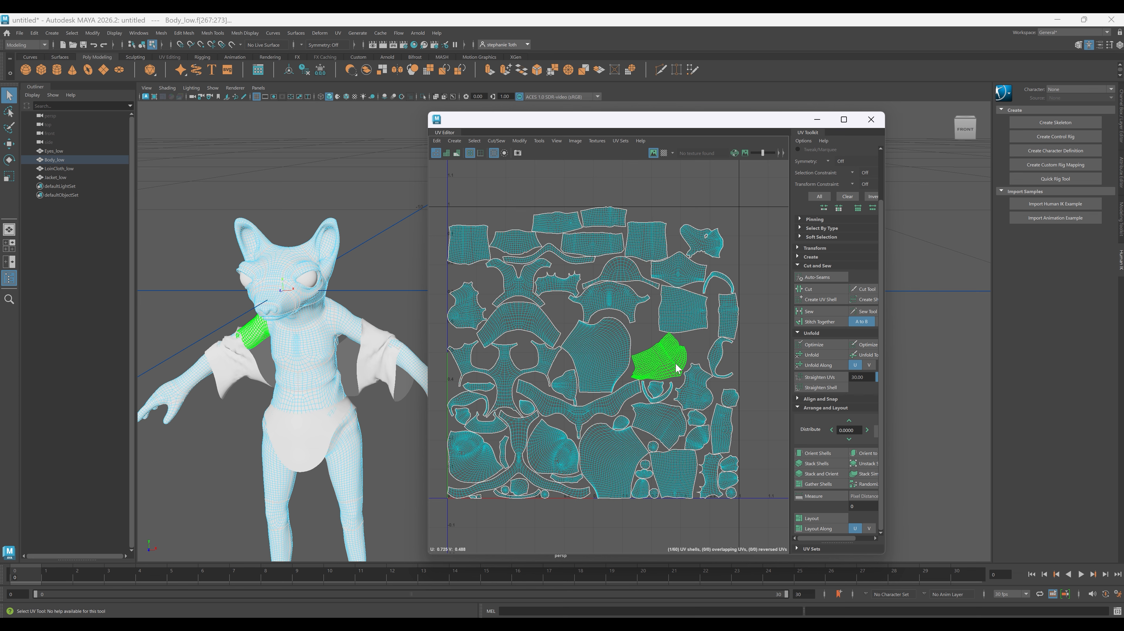
right_click(675, 363)
left_click(650, 357)
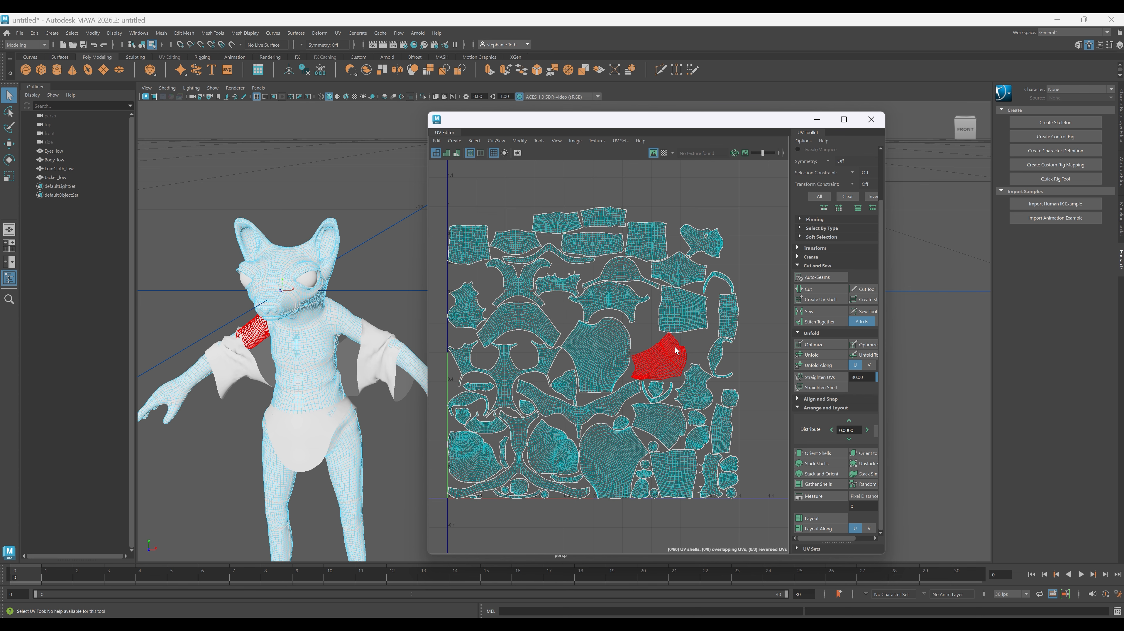
key("w")
key("e")
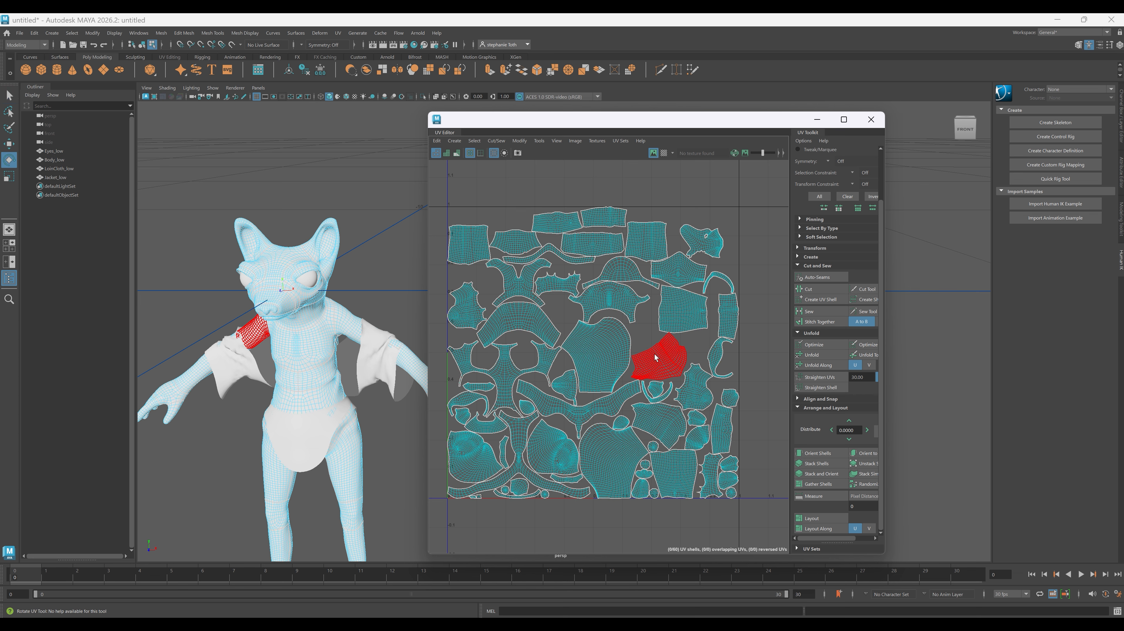
left_click(662, 357)
left_click_drag(745, 298, 751, 347)
left_click(659, 424)
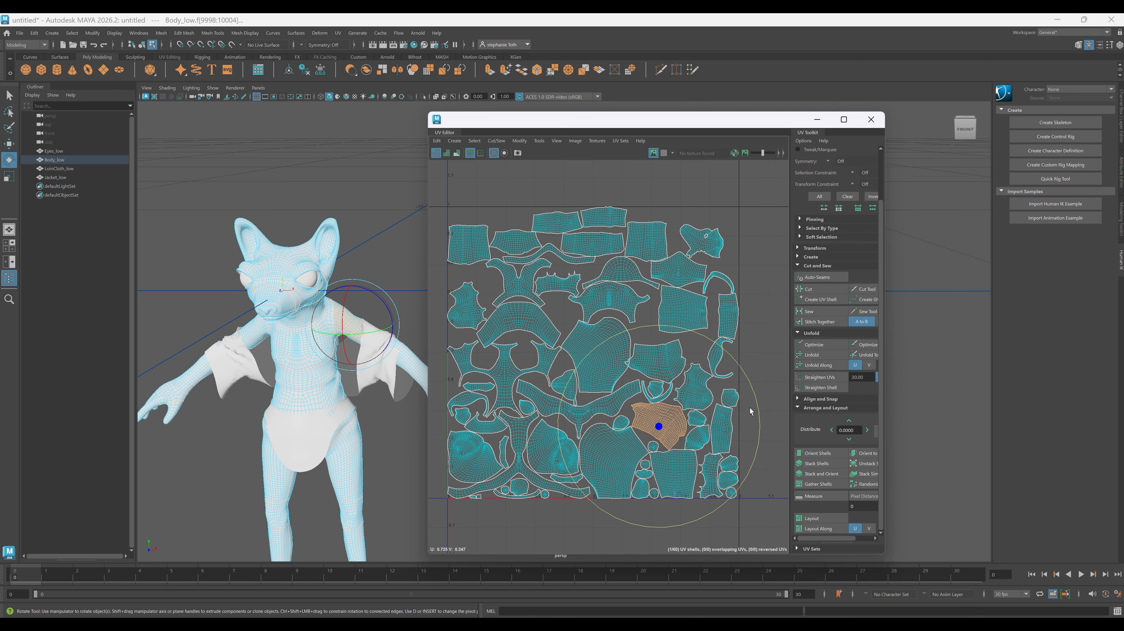
left_click_drag(765, 408, 549, 523)
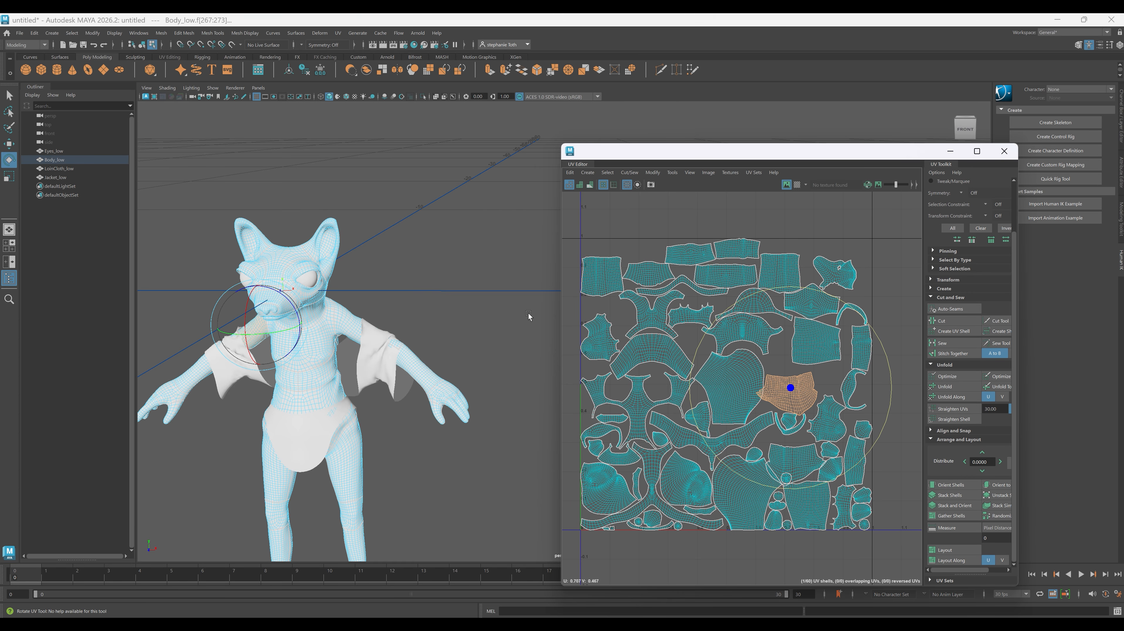
- Close the UV Editor and return Body_low to object mode with the mesh selected
scroll(529, 316, "down", 6)
left_click_drag(367, 306, 459, 390, "alt")
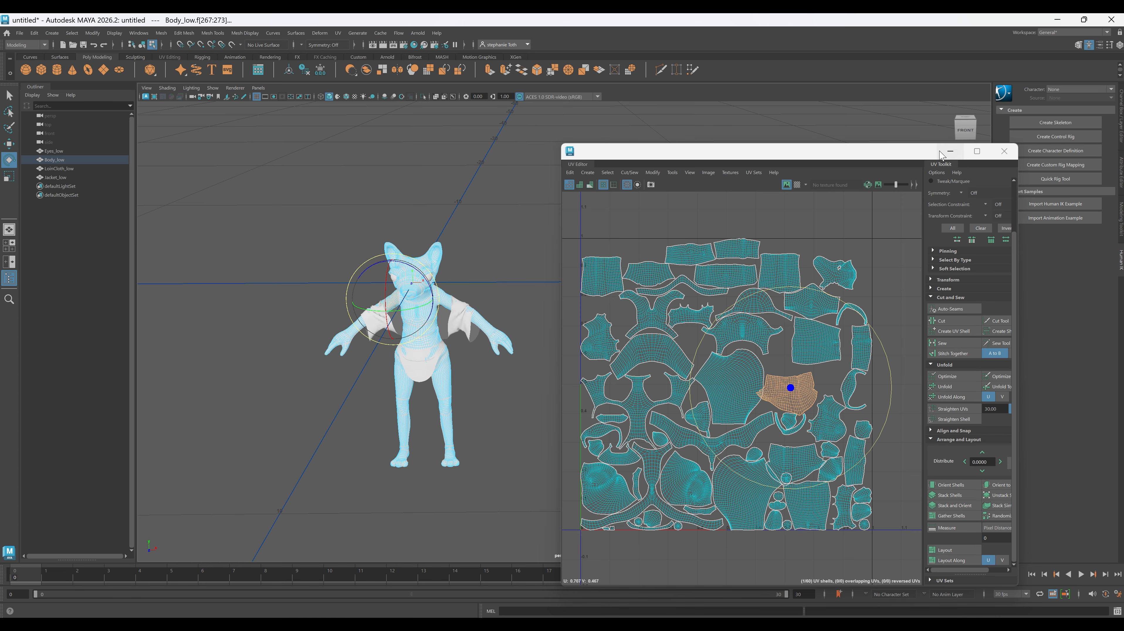
left_click(1004, 151)
right_click(518, 238)
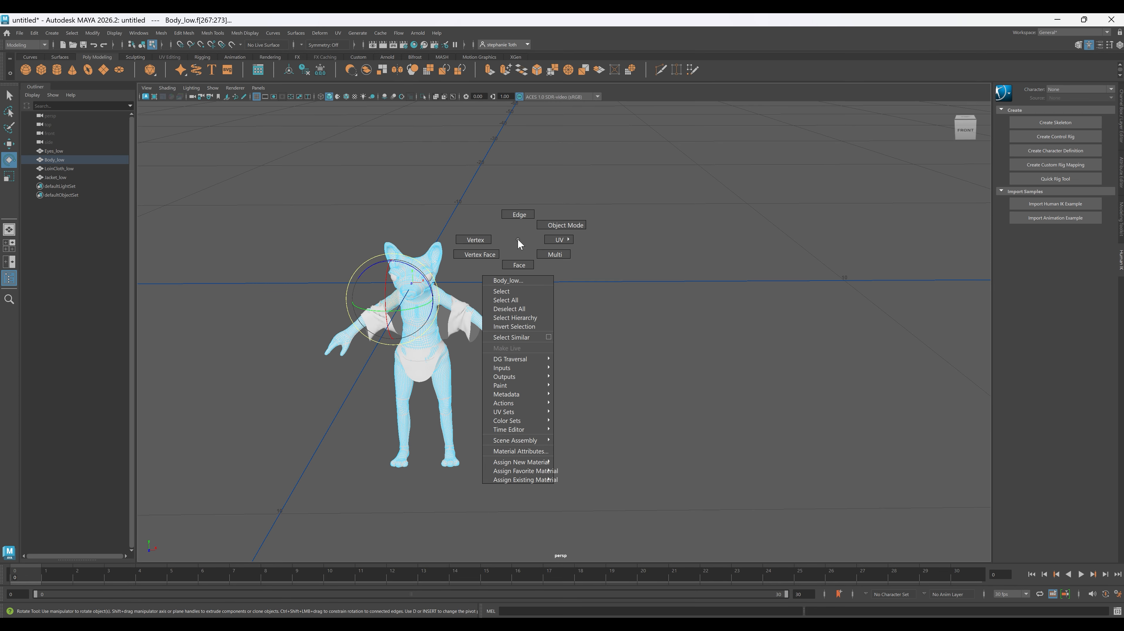
left_click(552, 241)
left_click(413, 321)
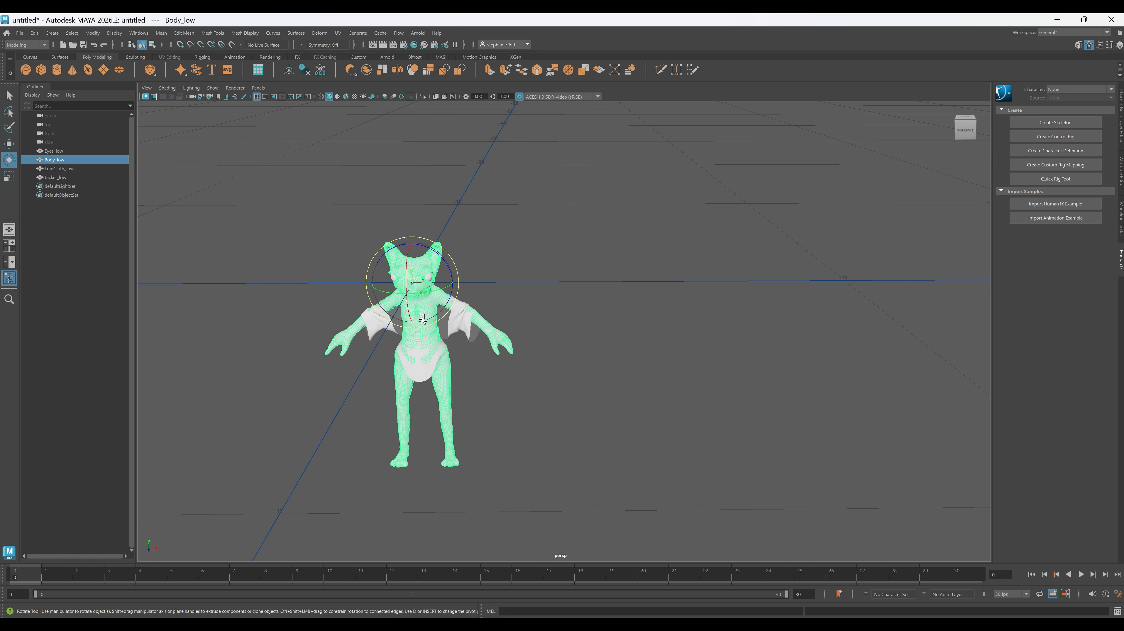
middle_click_drag(453, 392, 486, 351, "alt")
right_click_drag(486, 352, 602, 407, "alt")
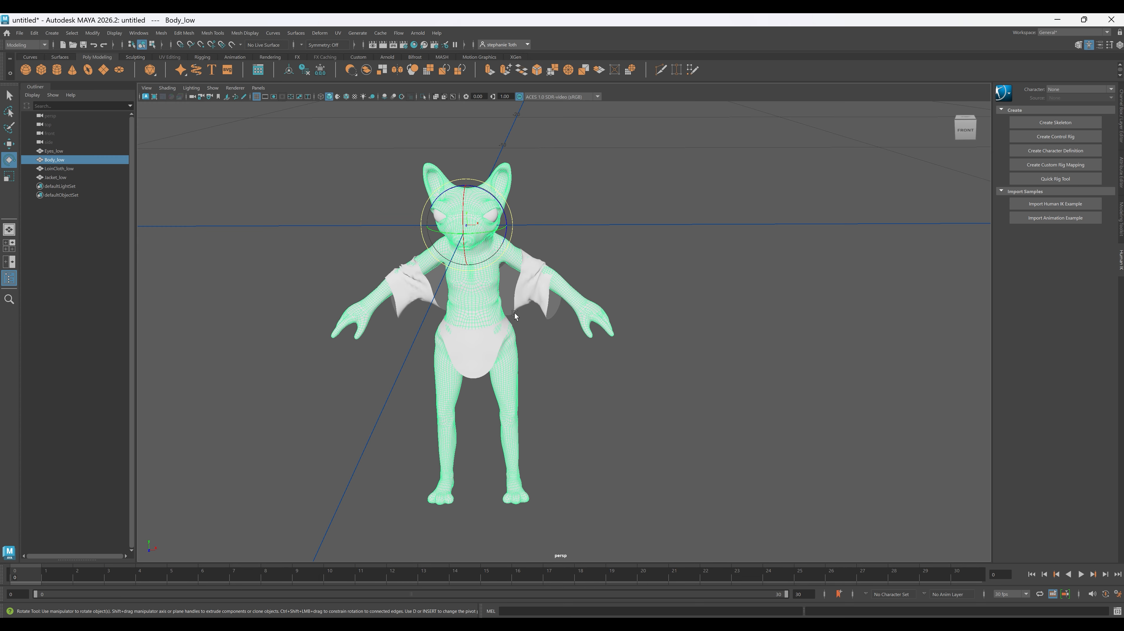
- Assign a new aiStandardSurface material to Body_low and name it m_Body
right_click(480, 300)
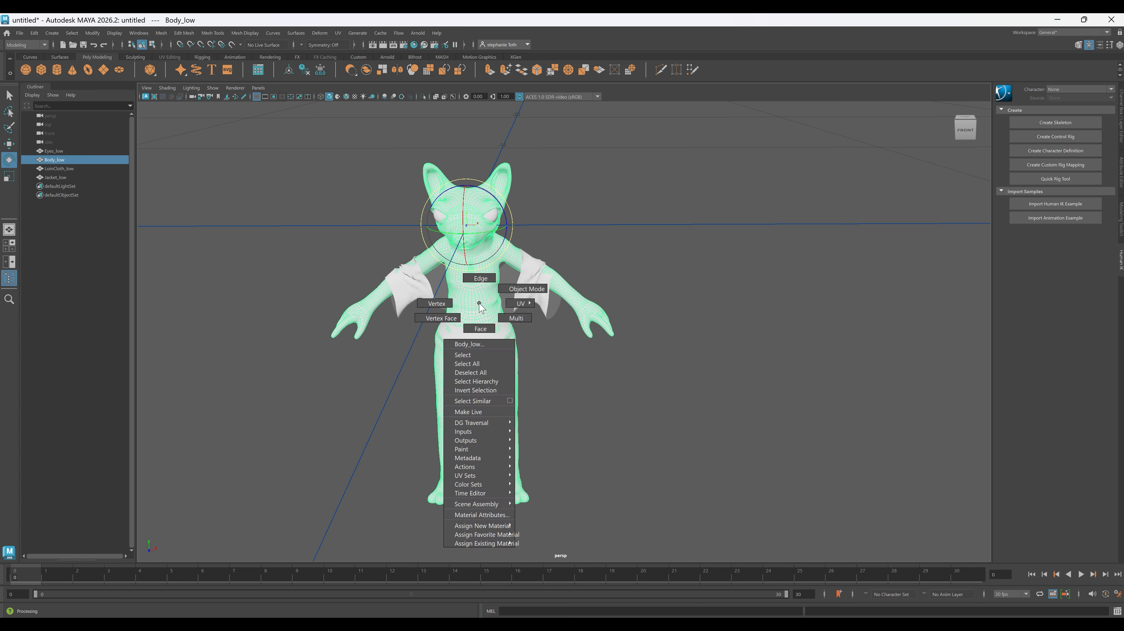
mouse_move(503, 528)
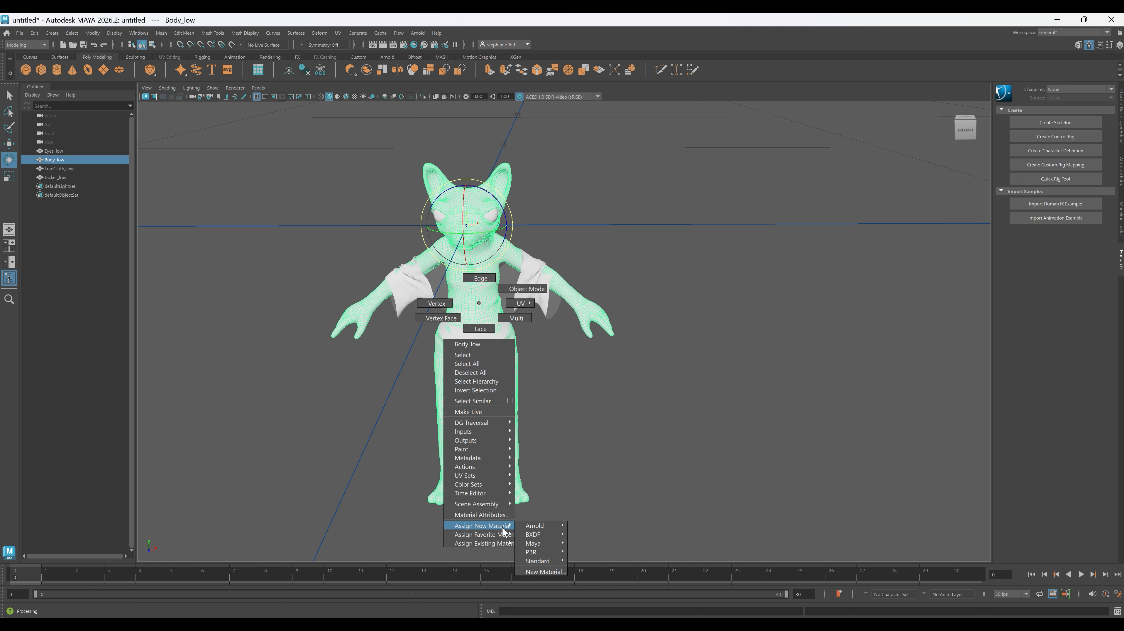
left_click(545, 571)
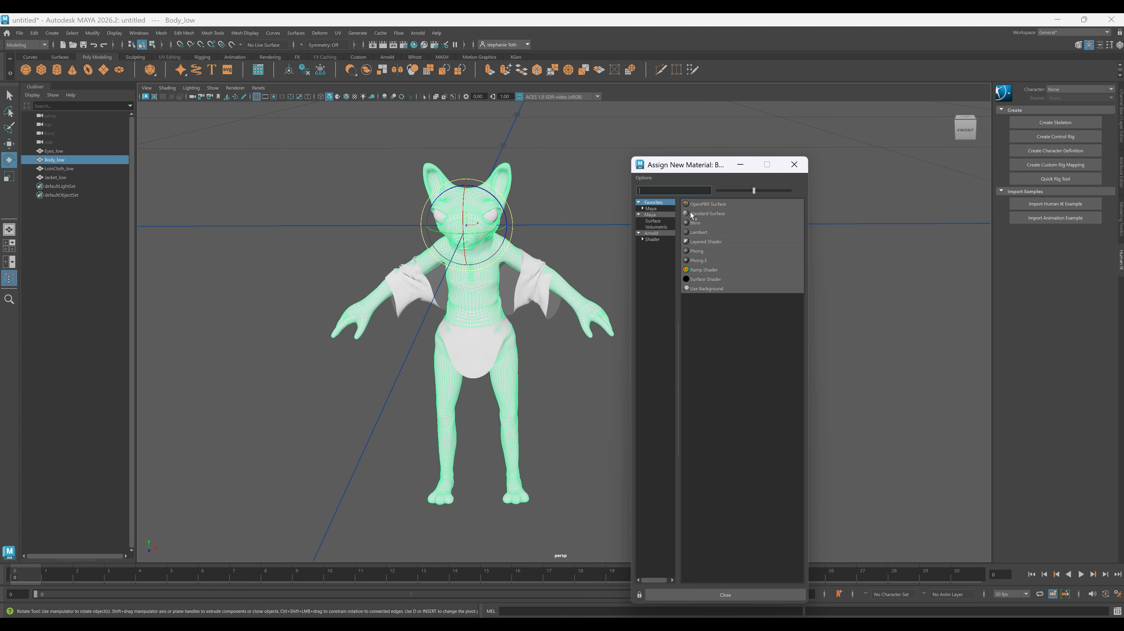
left_click(654, 234)
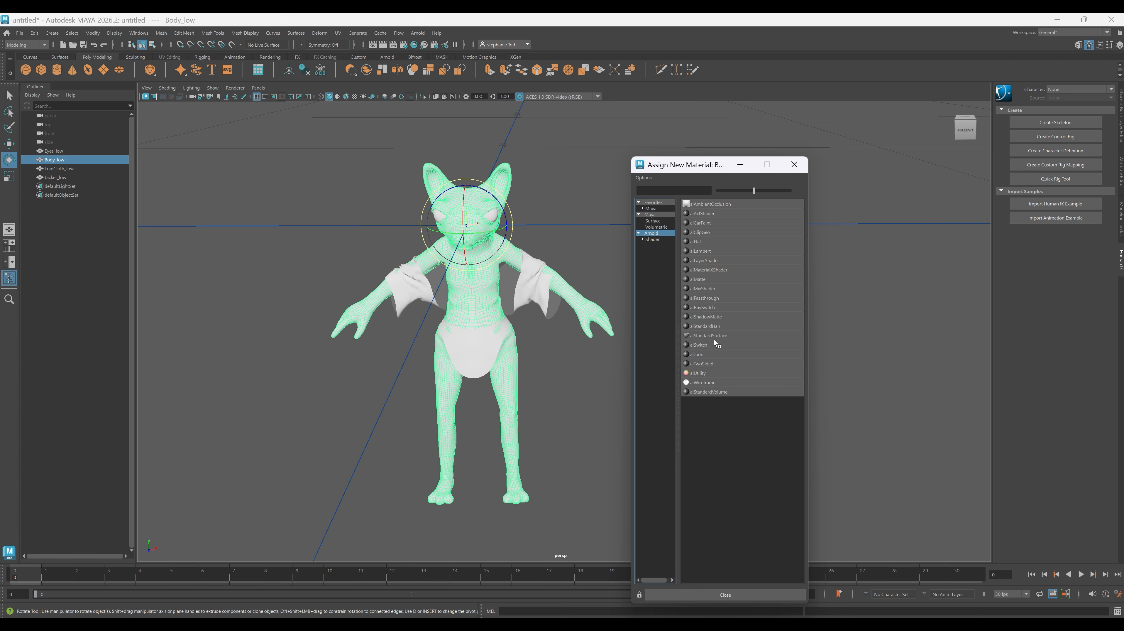
left_click(699, 336)
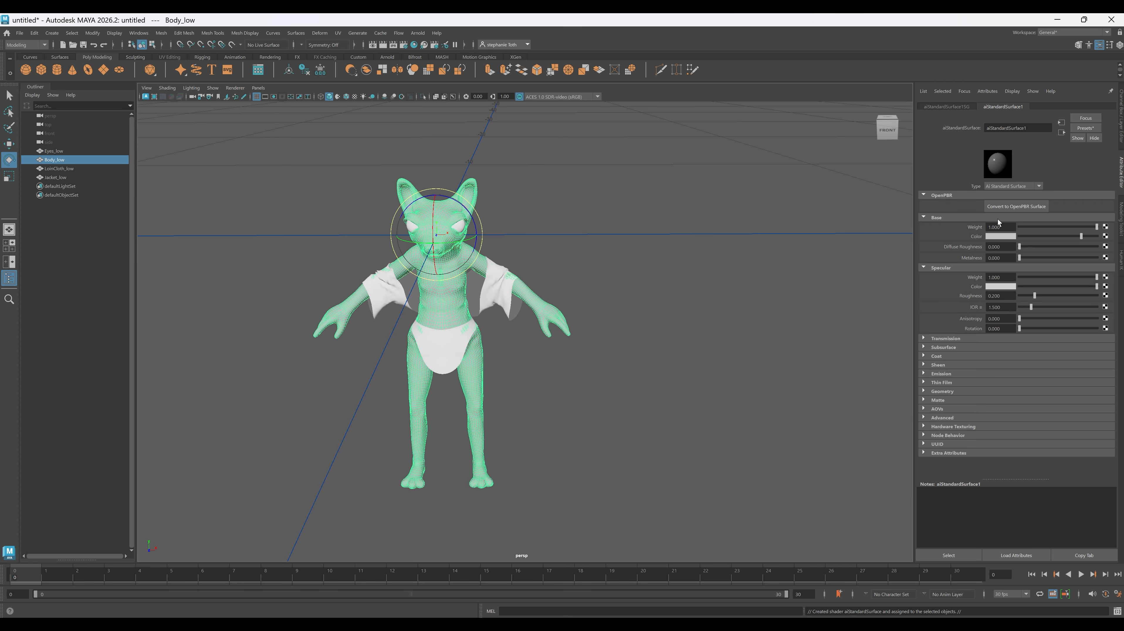
left_click(1035, 127)
double_click(1036, 127)
type("m_B")
type("ody")
key("Return")
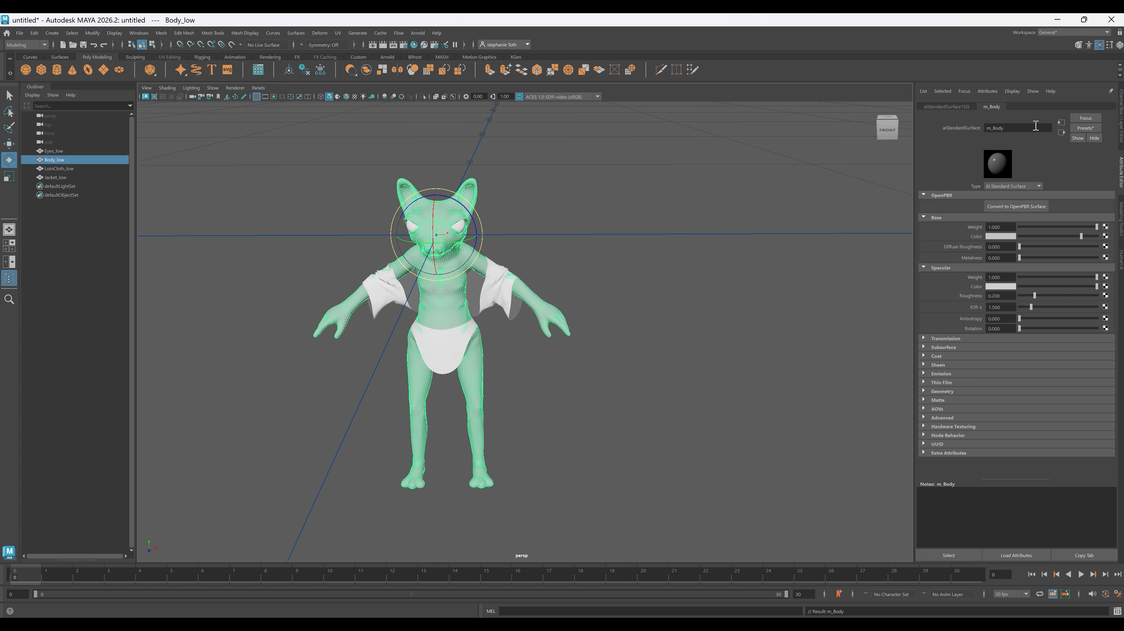
- Assign one new aiStandardSurface material to LoinCloth_low and Jacket_low together and name it m_Clothing
left_click(452, 349)
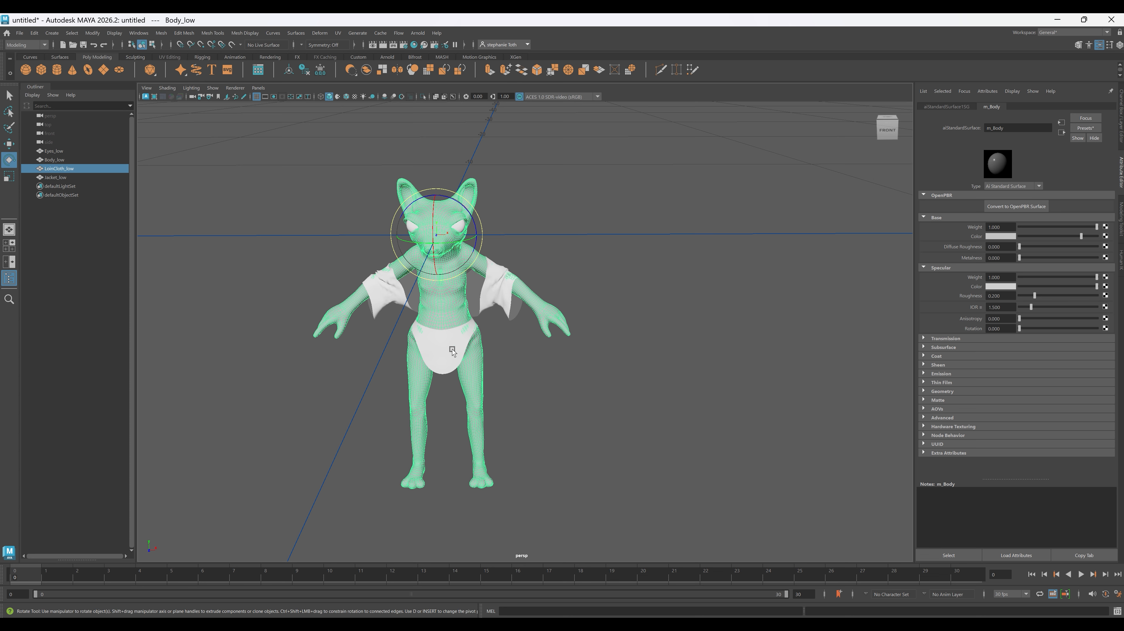
left_click(490, 296, "shift")
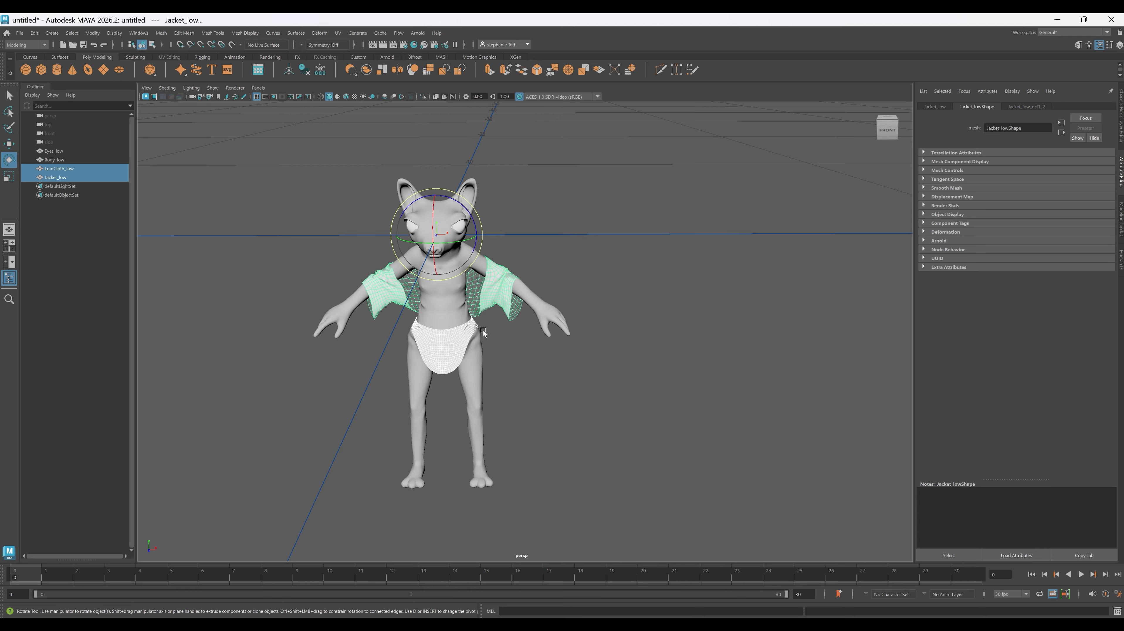
right_click(494, 300)
mouse_move(486, 524)
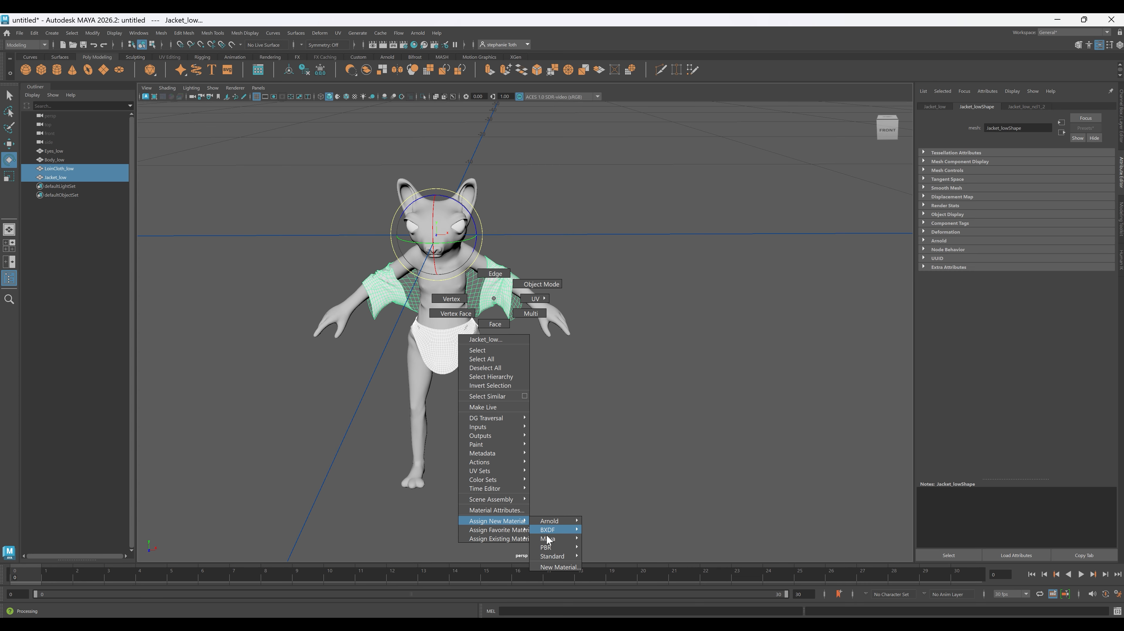
left_click(557, 568)
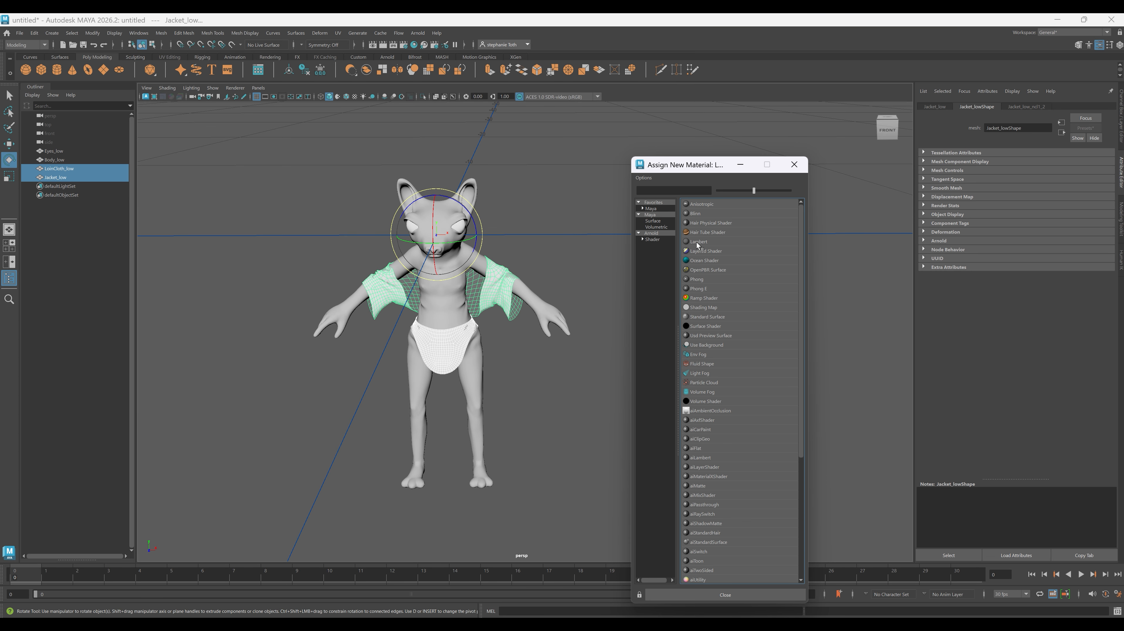
left_click(666, 233)
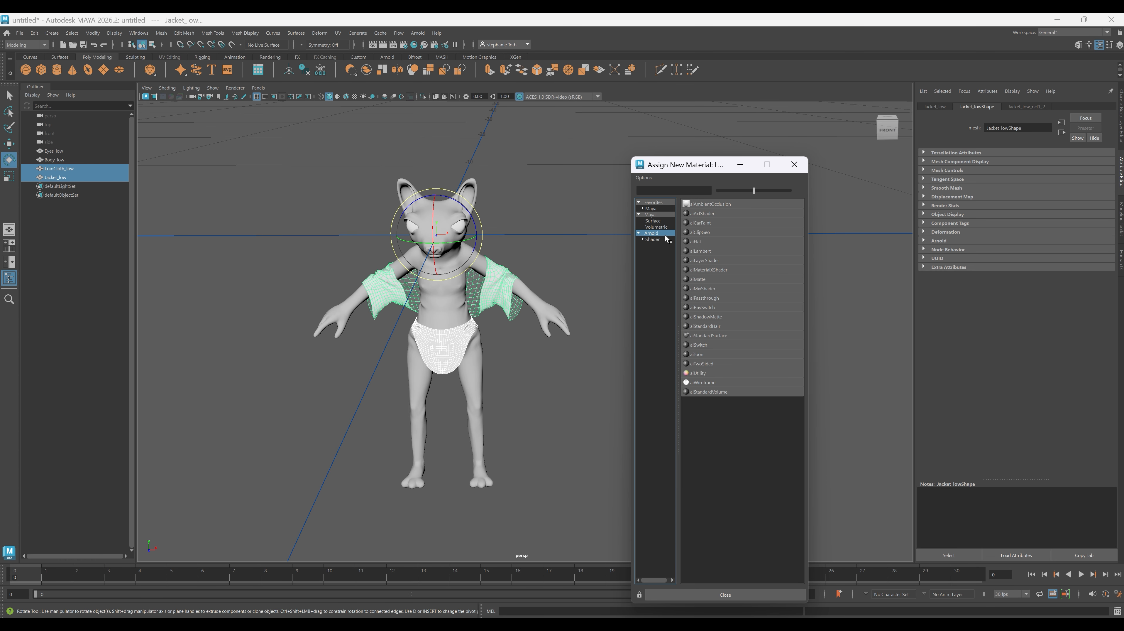
left_click(710, 335)
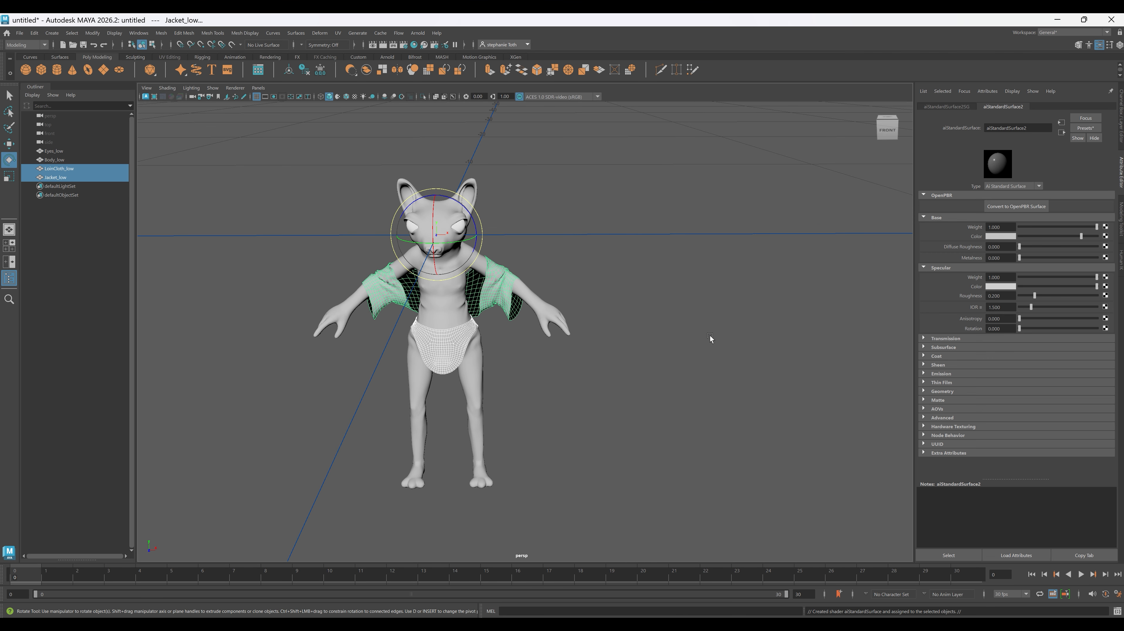
double_click(1010, 127)
type("m_CLothing")
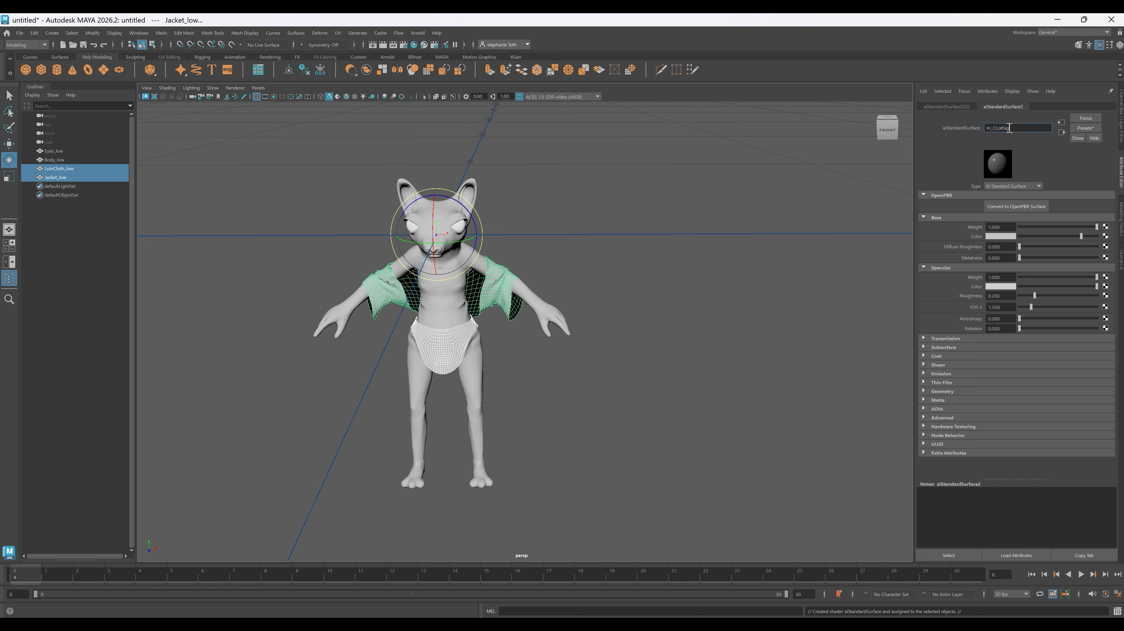
left_click(618, 222)
- Assign a new aiStandardSurface material to Eyes_low and name it m_eyes
left_click(452, 234)
left_click(460, 226, "shift")
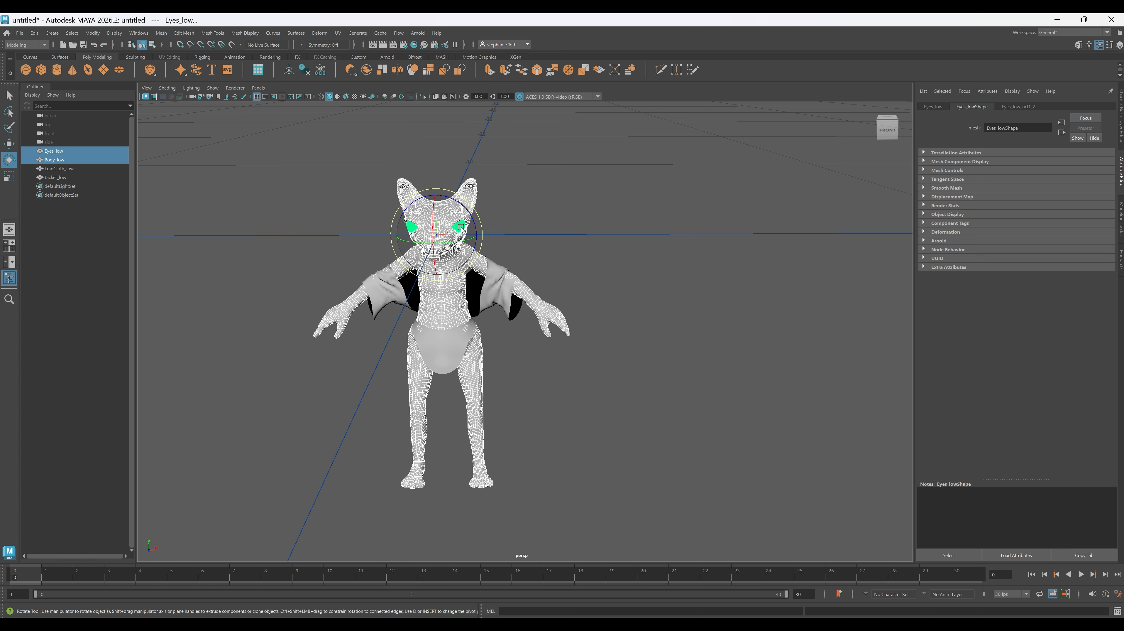
left_click(486, 236)
left_click(456, 227)
right_click_drag(456, 228, 507, 496)
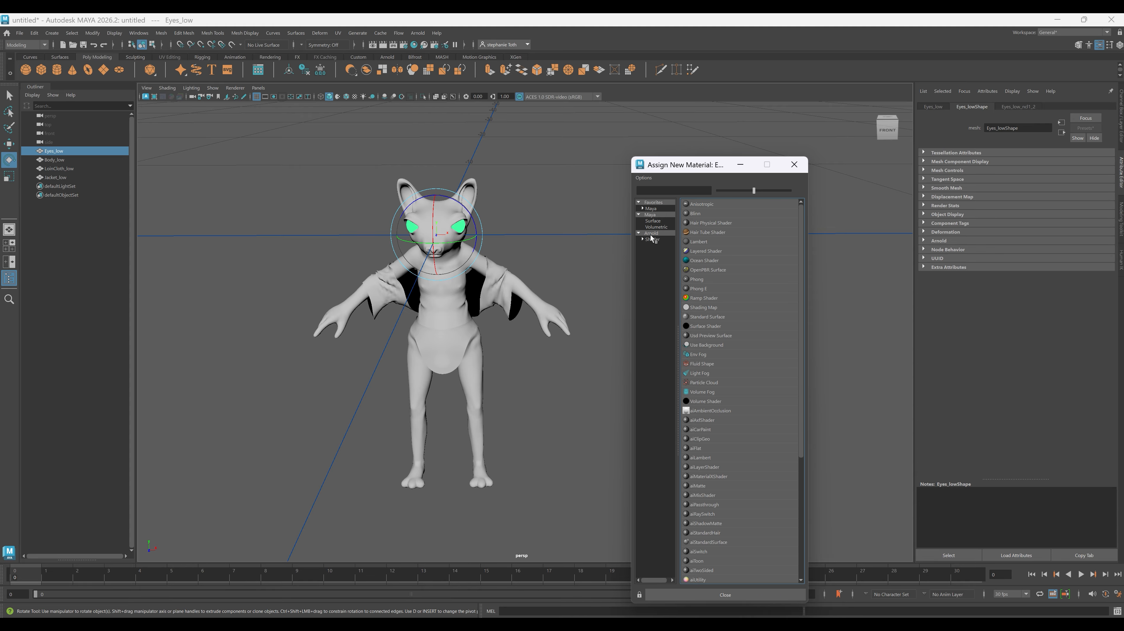
left_click(652, 238)
left_click(715, 337)
double_click(1009, 128)
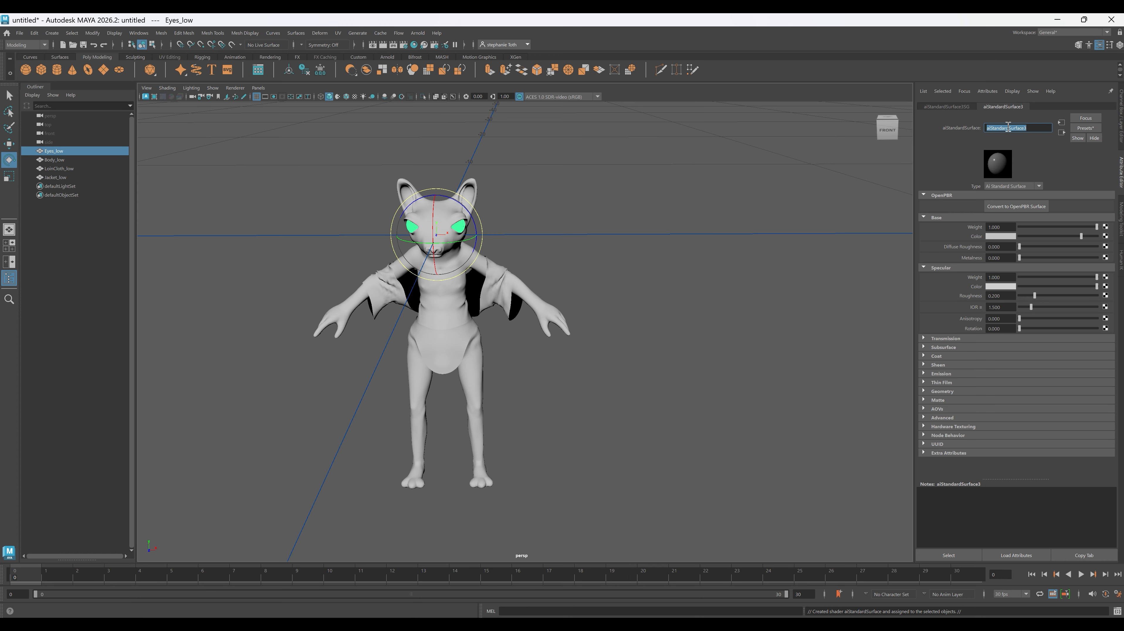
type("m_eyes")
key("Return")
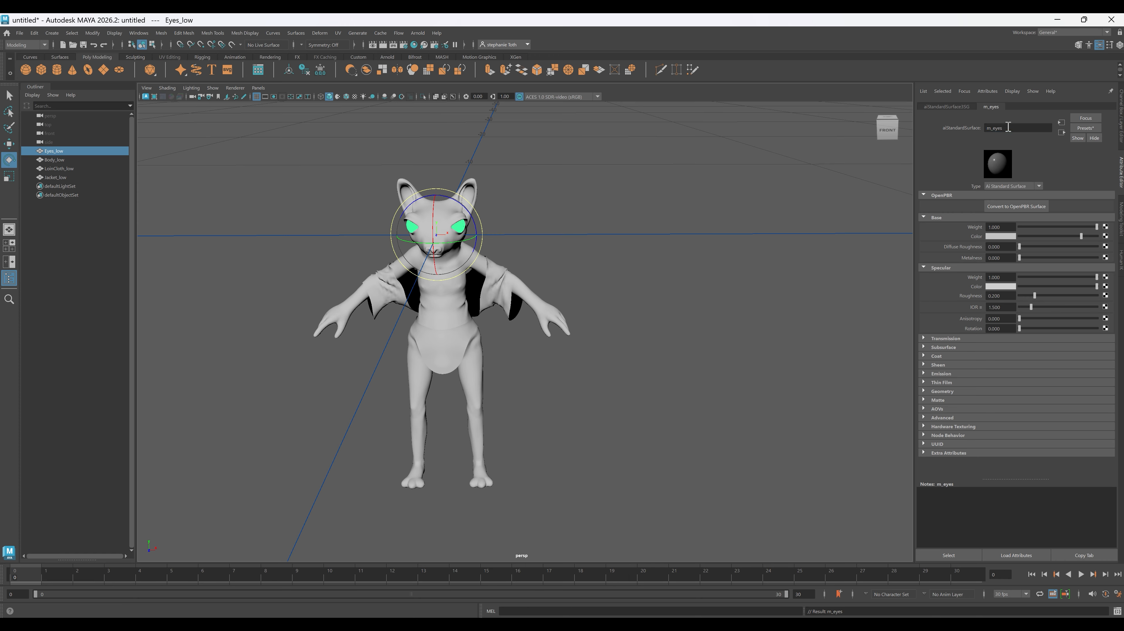
- Select the eyes, body, loincloth and jacket _low meshes together
left_click(623, 346)
left_click_drag(273, 189, 479, 414)
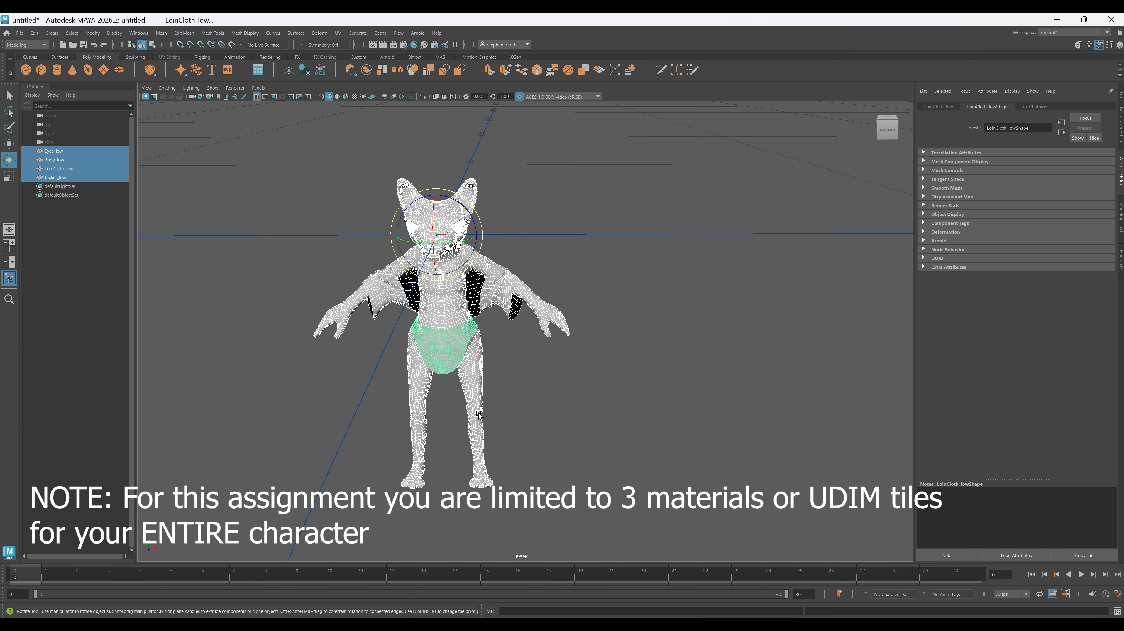